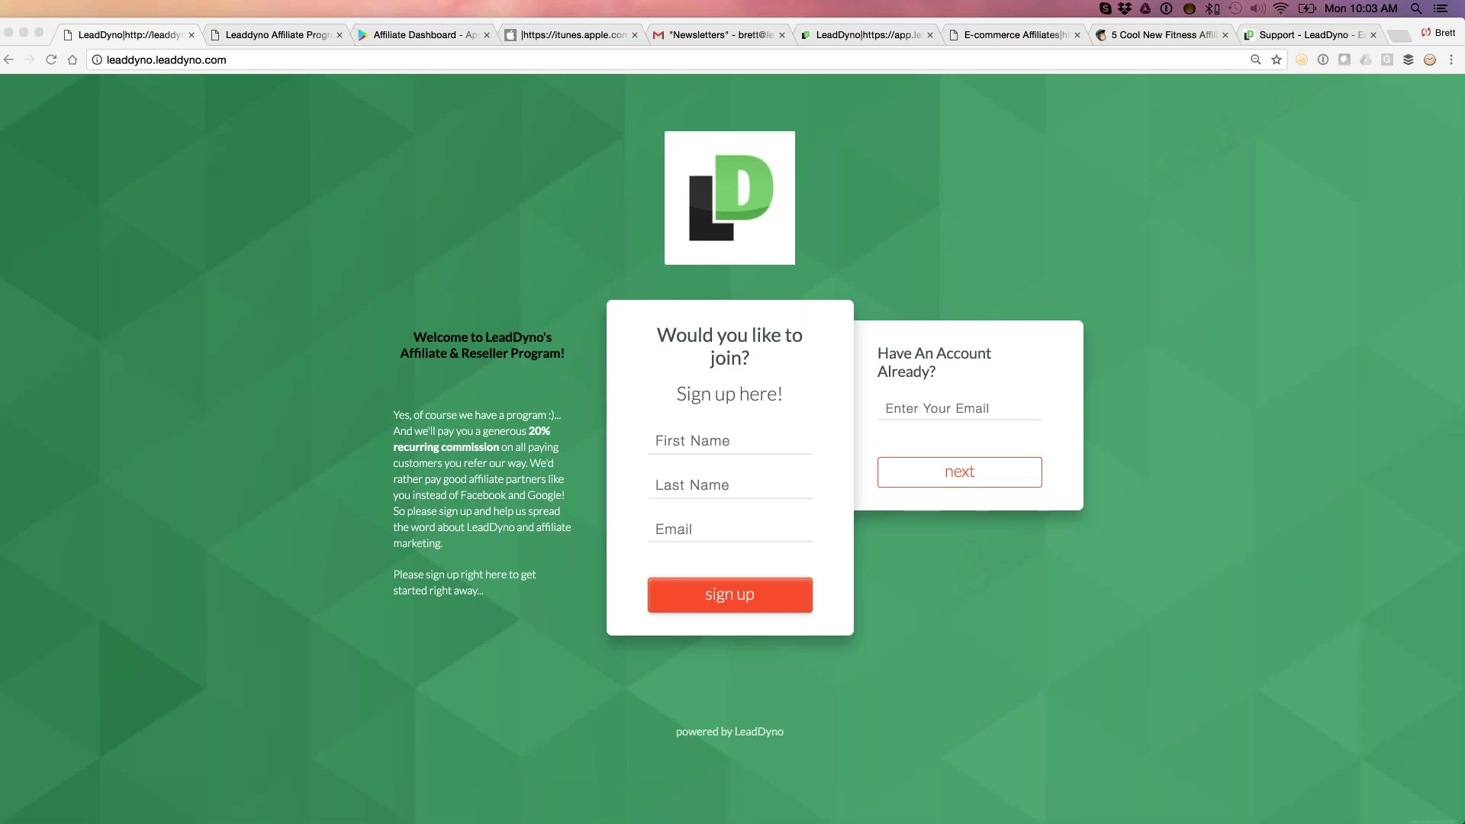
Bring the browser forward and select the leaddyno.leaddyno.com sign-up page address.
click(204, 107)
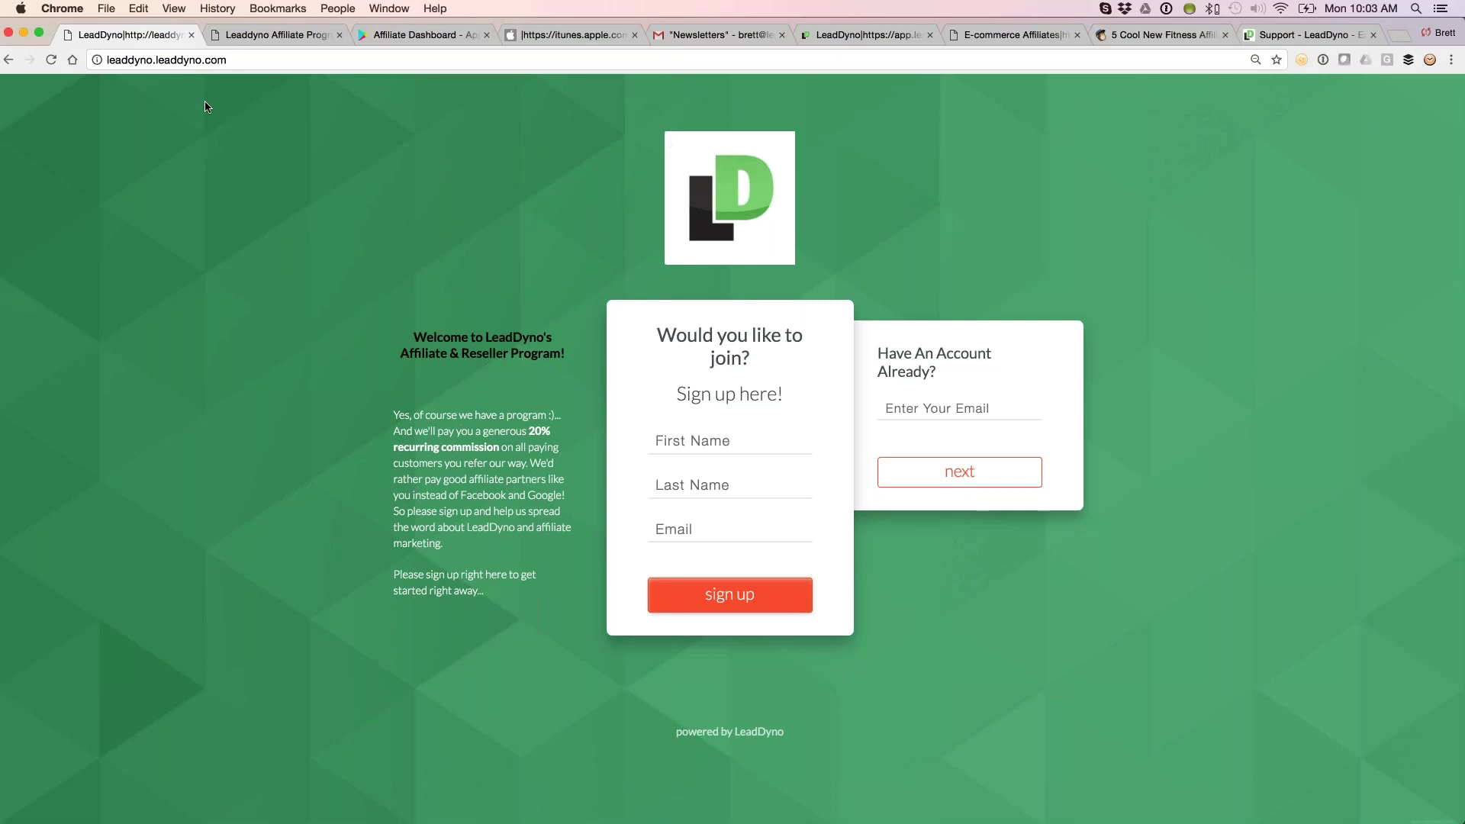
click(200, 59)
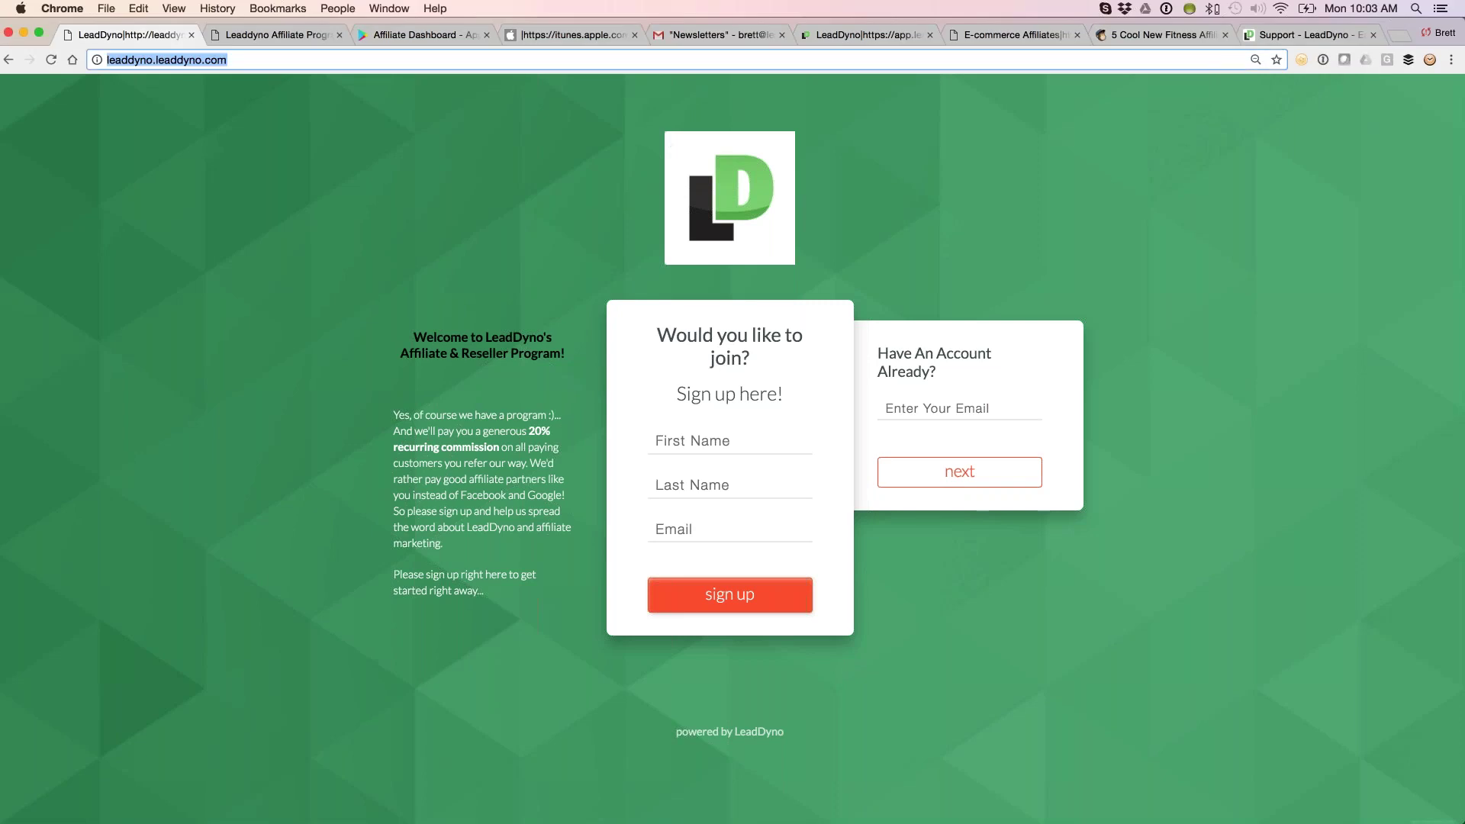
Switch to the Affiliate Dashboard and scroll down to the Text Message Affiliate Marketing share links.
click(274, 35)
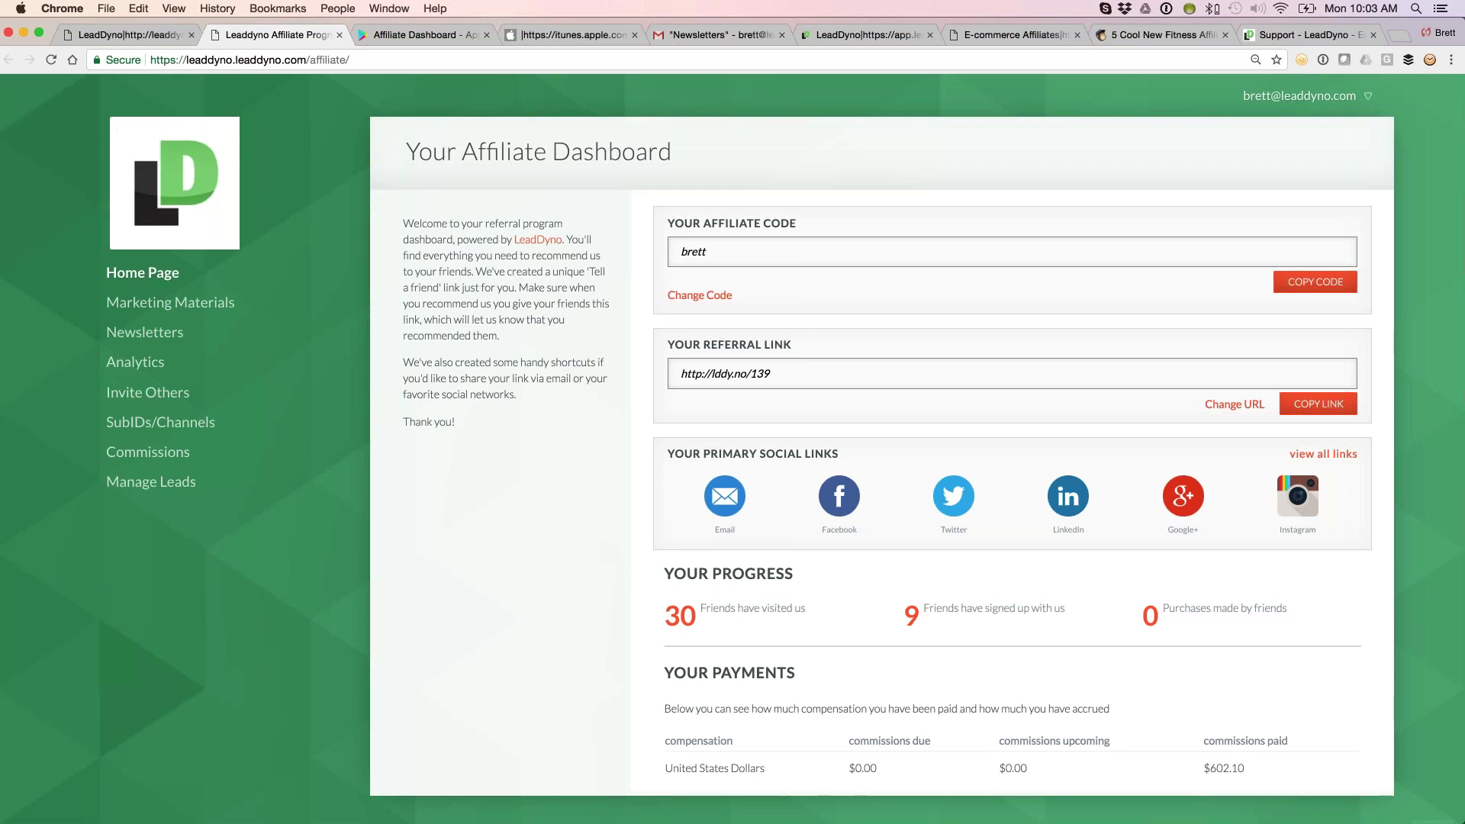
scroll(881, 451, down, 1)
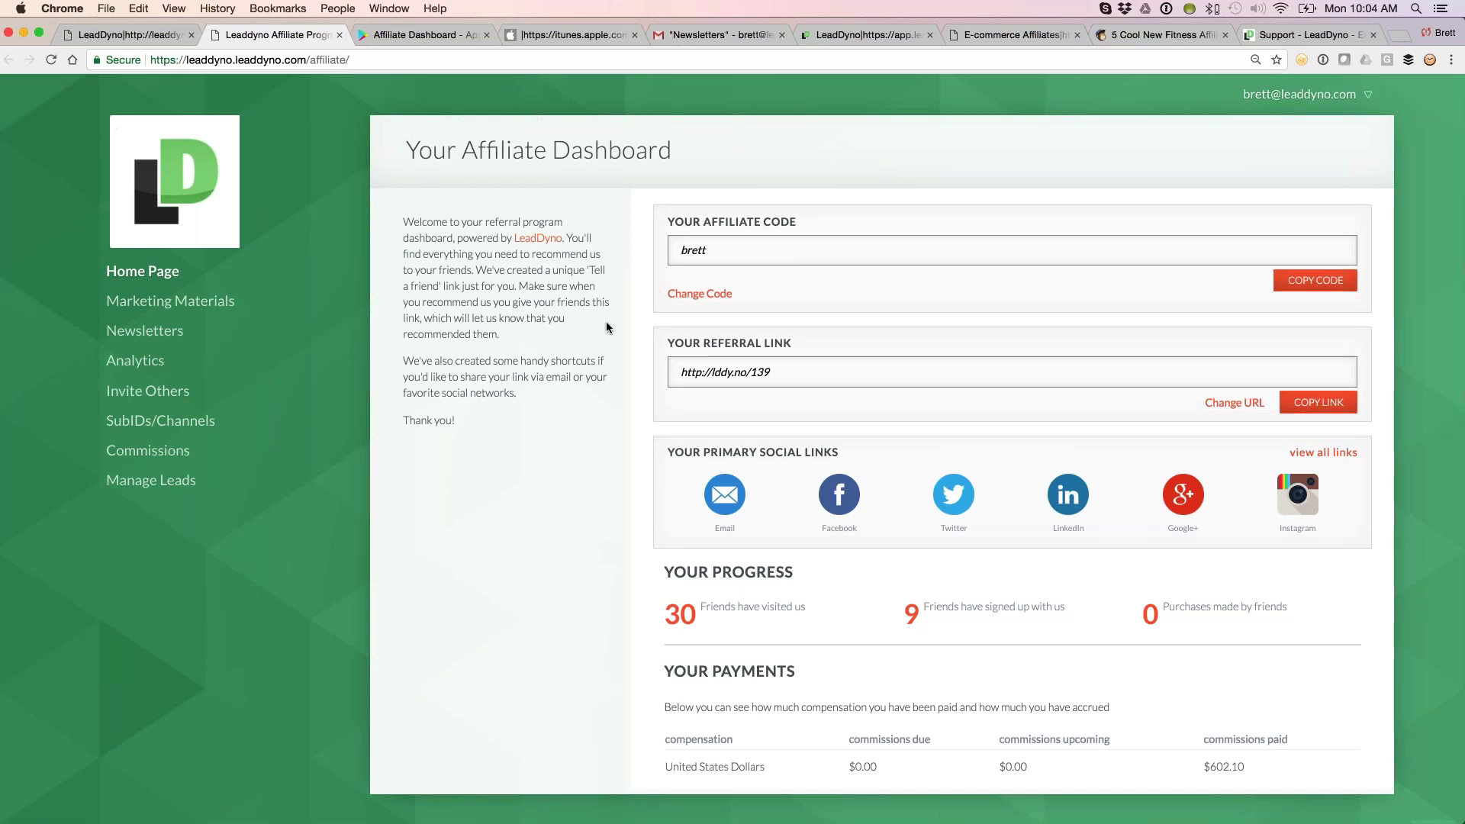
scroll(607, 327, down, 1)
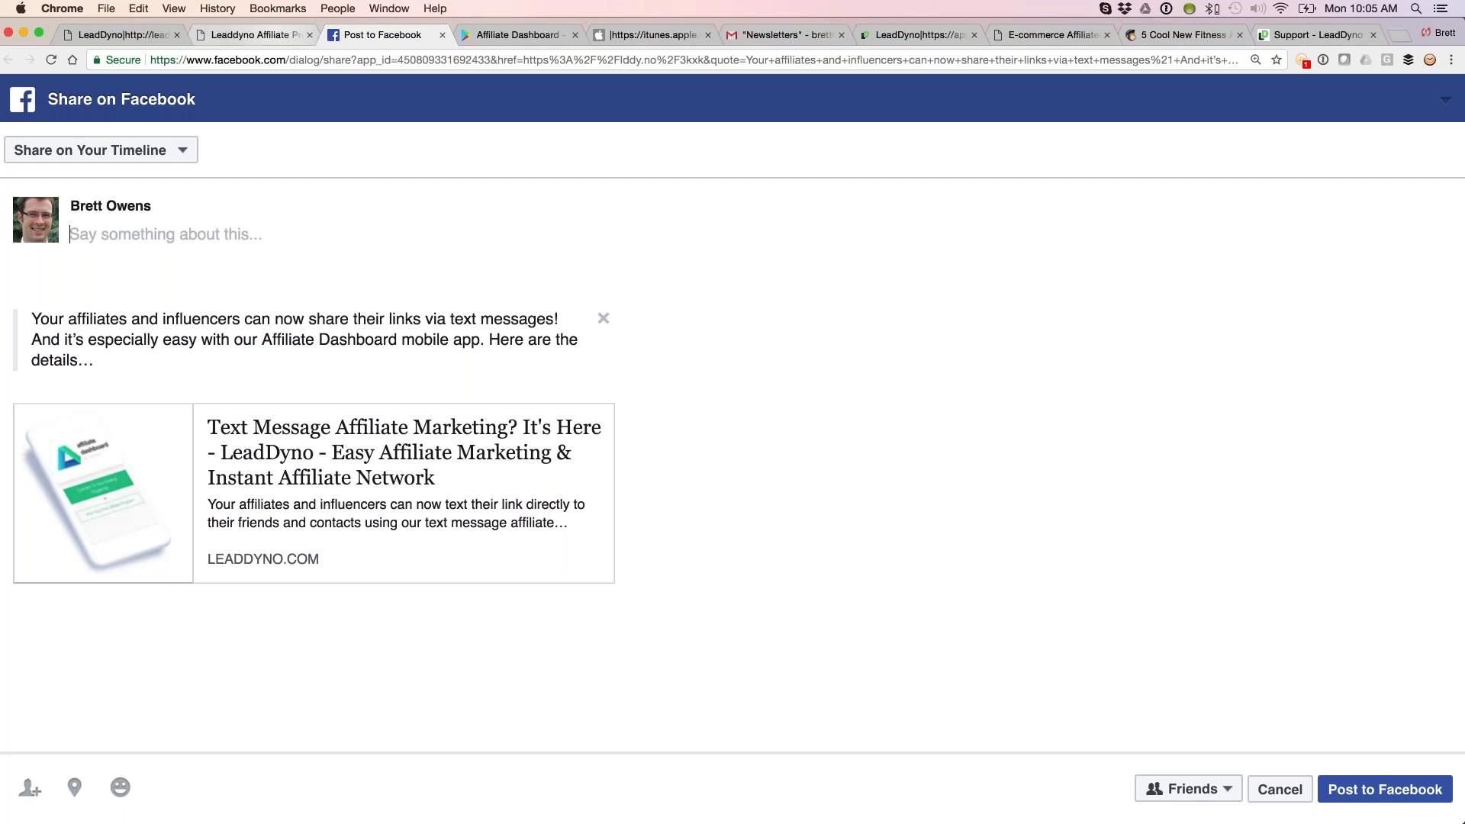
Start a prefilled tweet with the short affiliate link, then view the dashboard app's Google Play listing.
key(ctrl+shift+Tab)
click(948, 490)
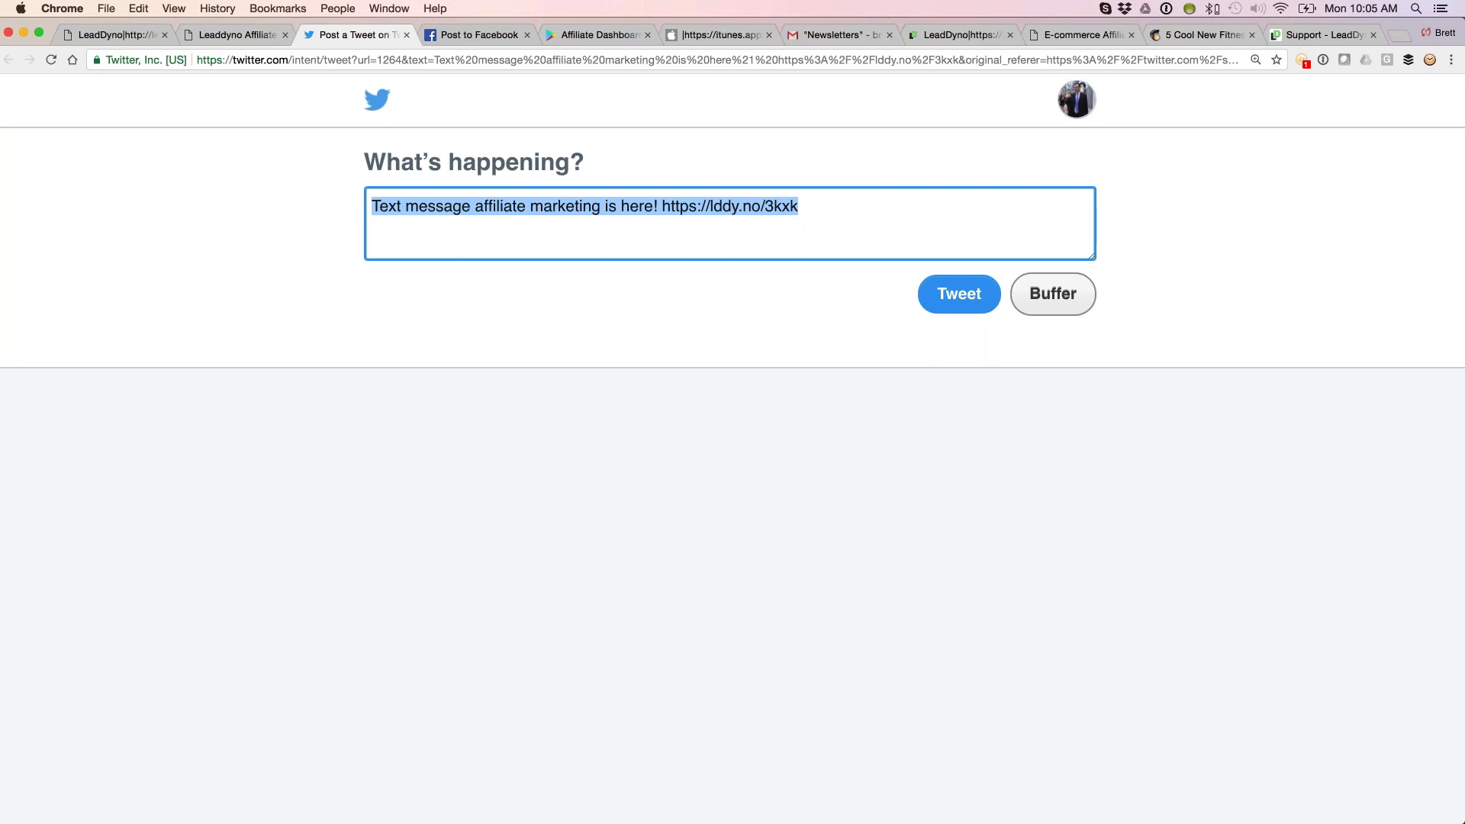
click(271, 35)
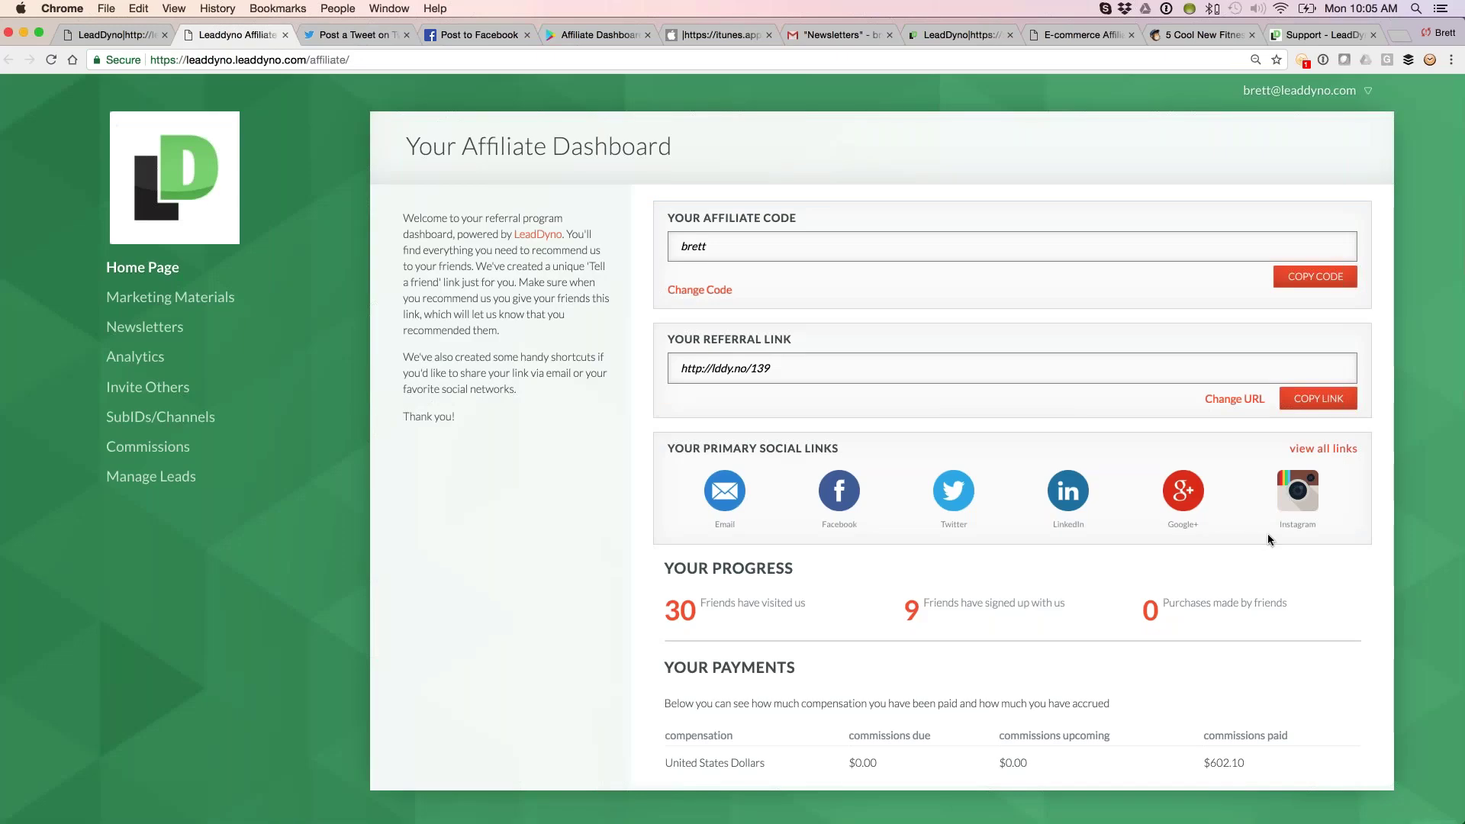
click(566, 40)
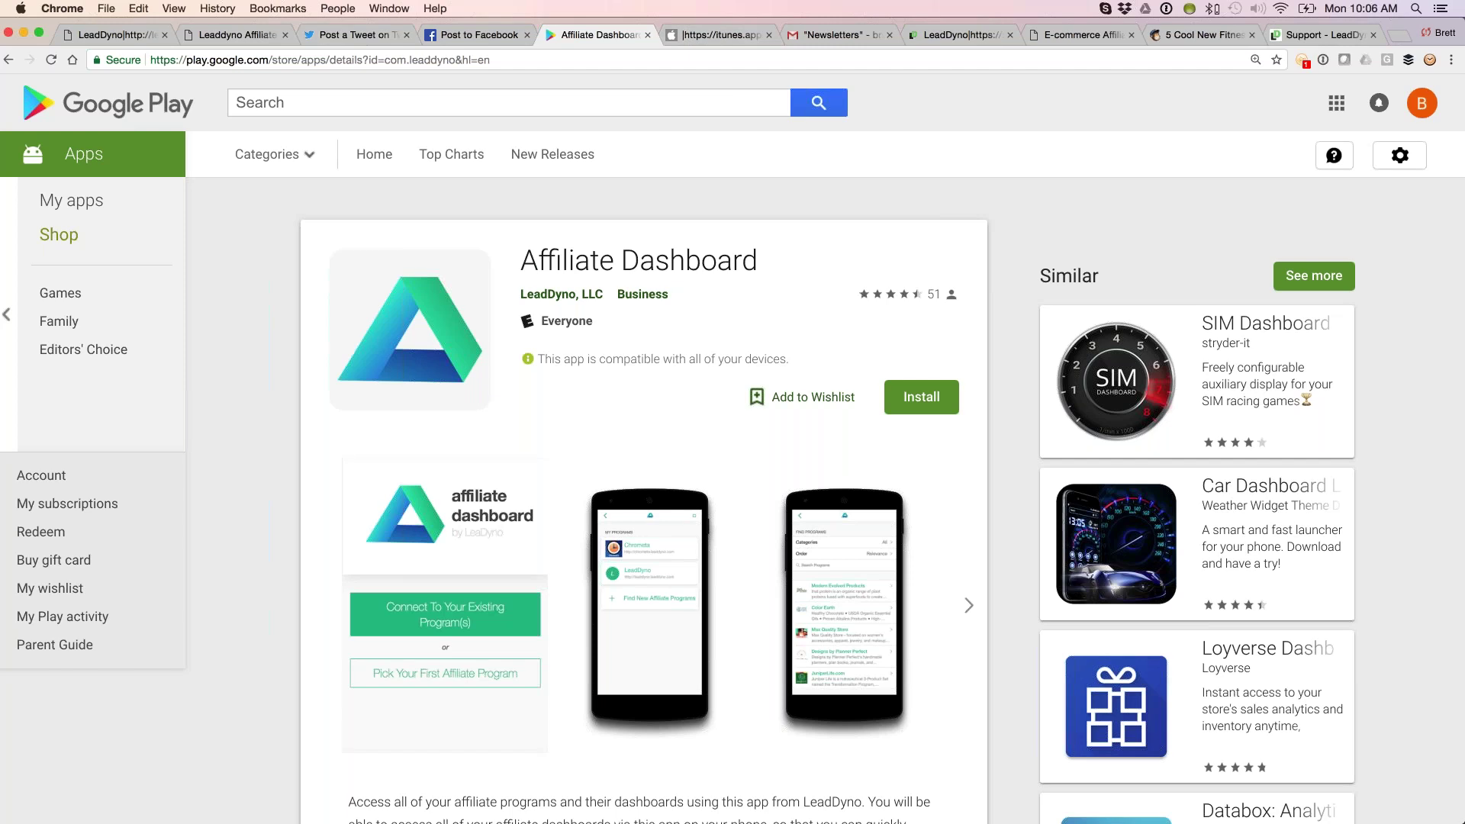
click(235, 34)
key(super+r)
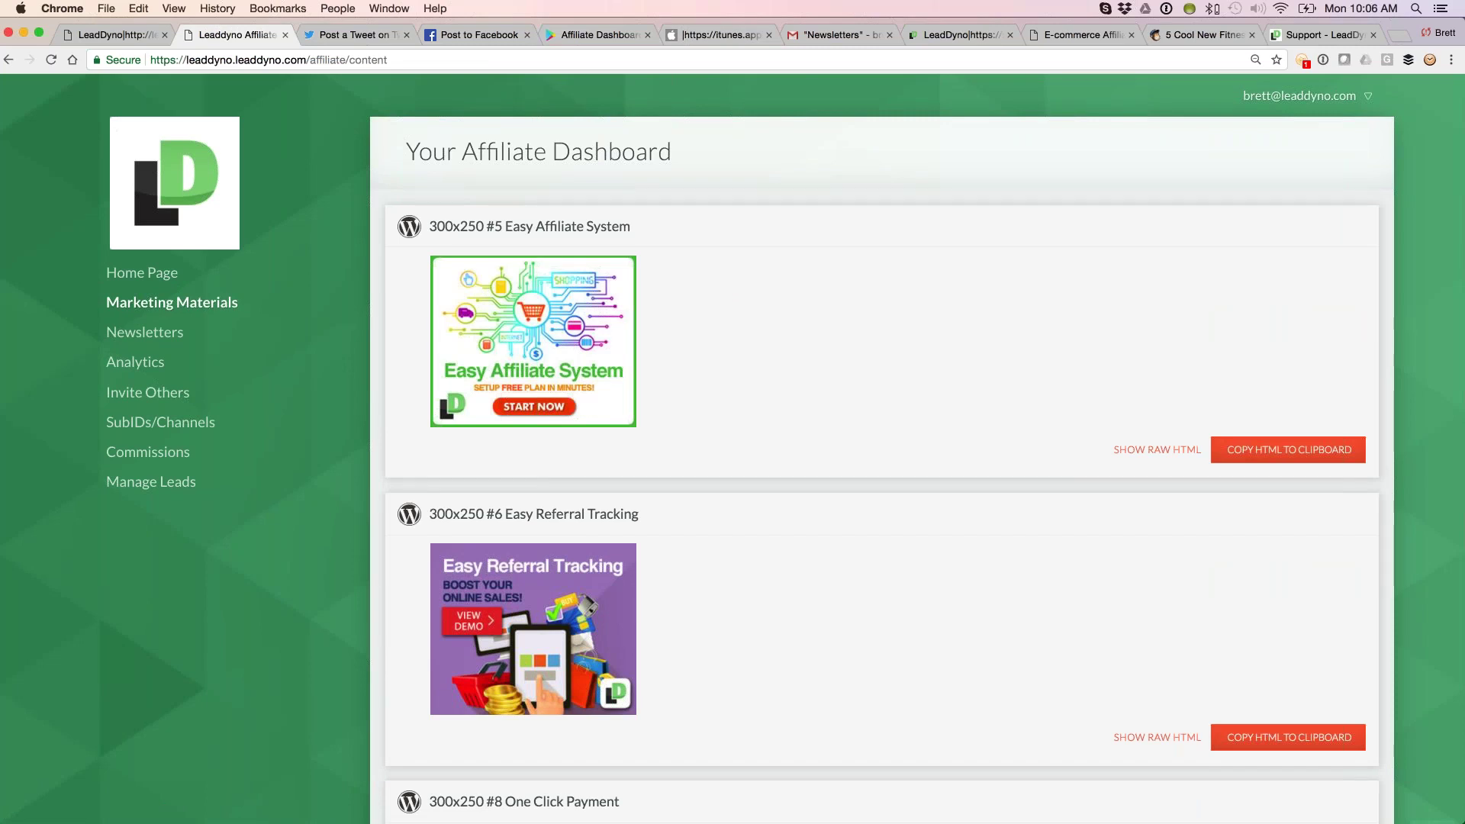
Show the raw HTML embed code for the #6 Easy Referral Tracking banner and scan the other banners.
scroll(830, 539, down, 5)
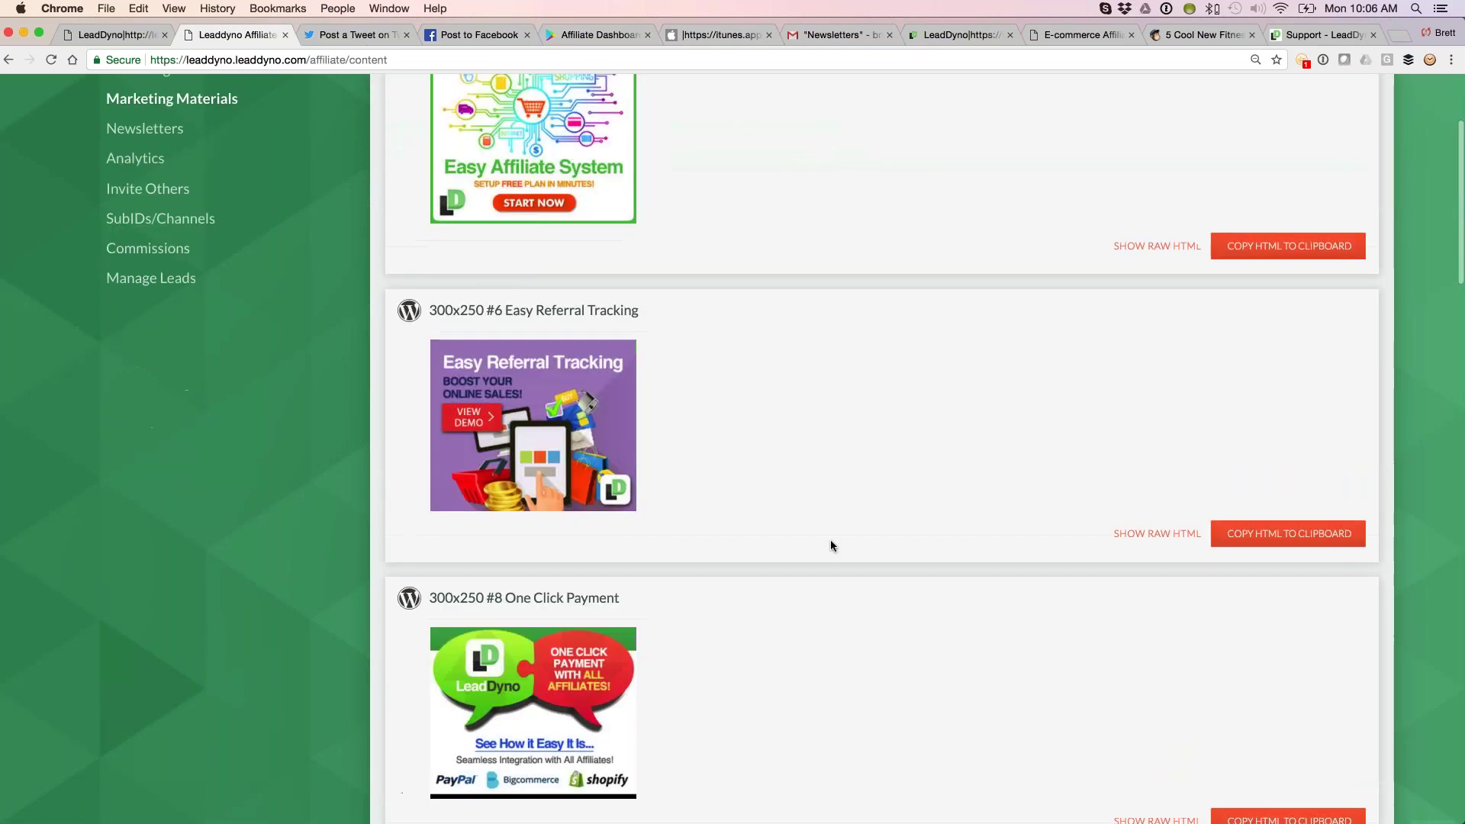
click(1157, 461)
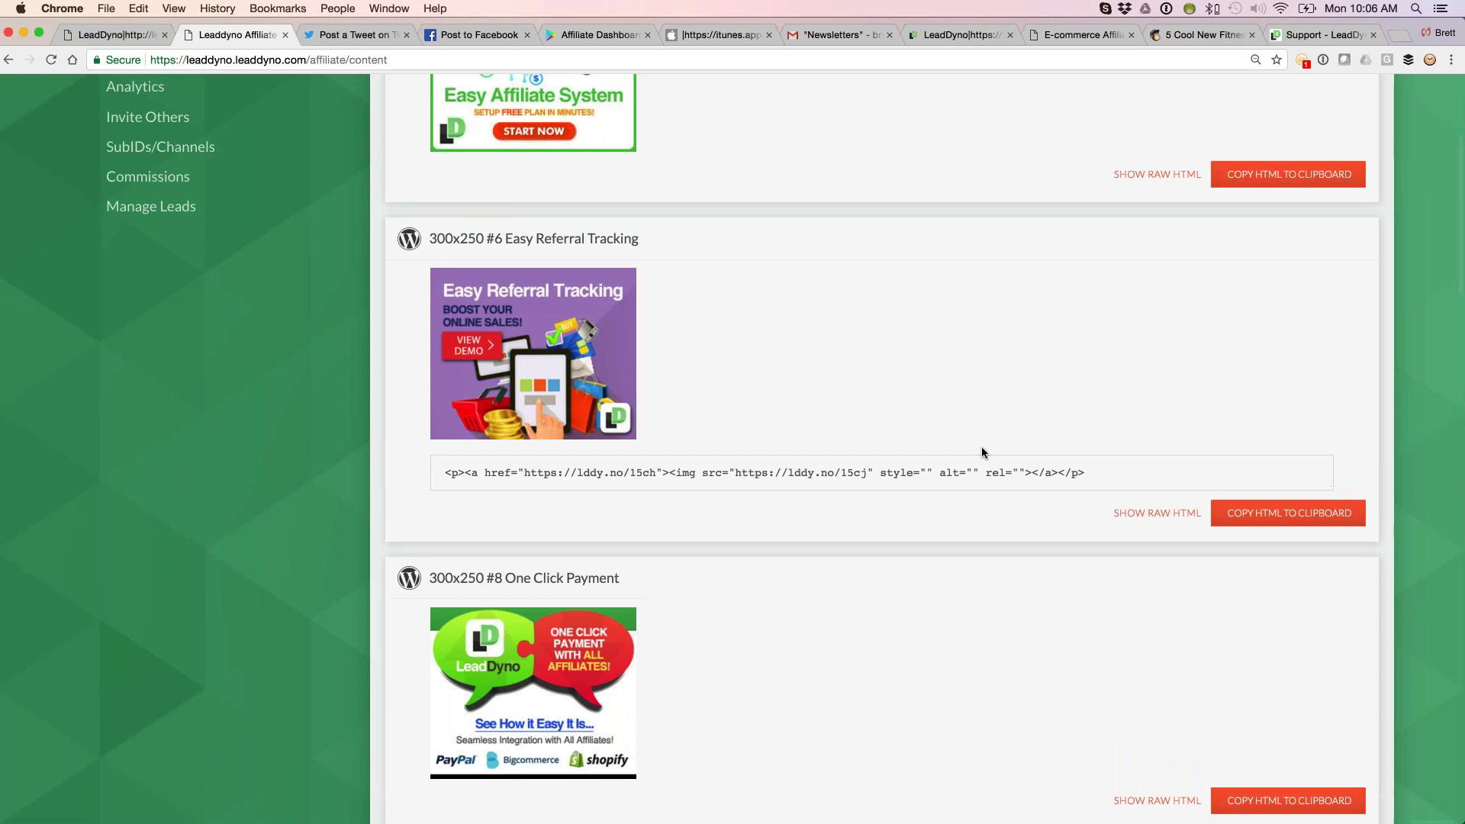
scroll(981, 449, down, 1)
scroll(981, 449, down, 10)
scroll(983, 452, down, 1)
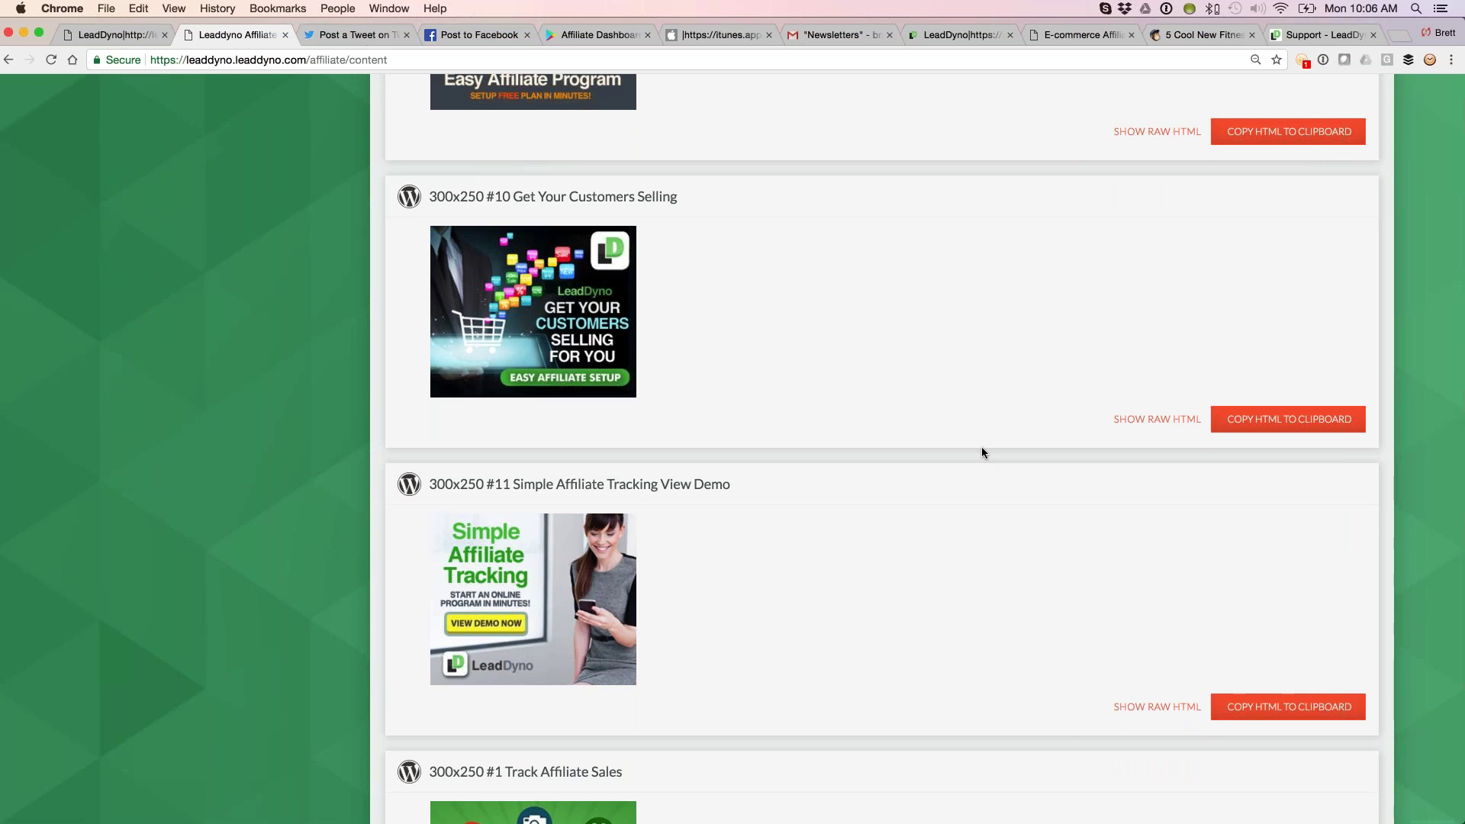
scroll(981, 451, up, 15)
Open the affiliate Newsletter Archives, then switch to Gmail's Newsletters label with its 8 emails.
click(167, 335)
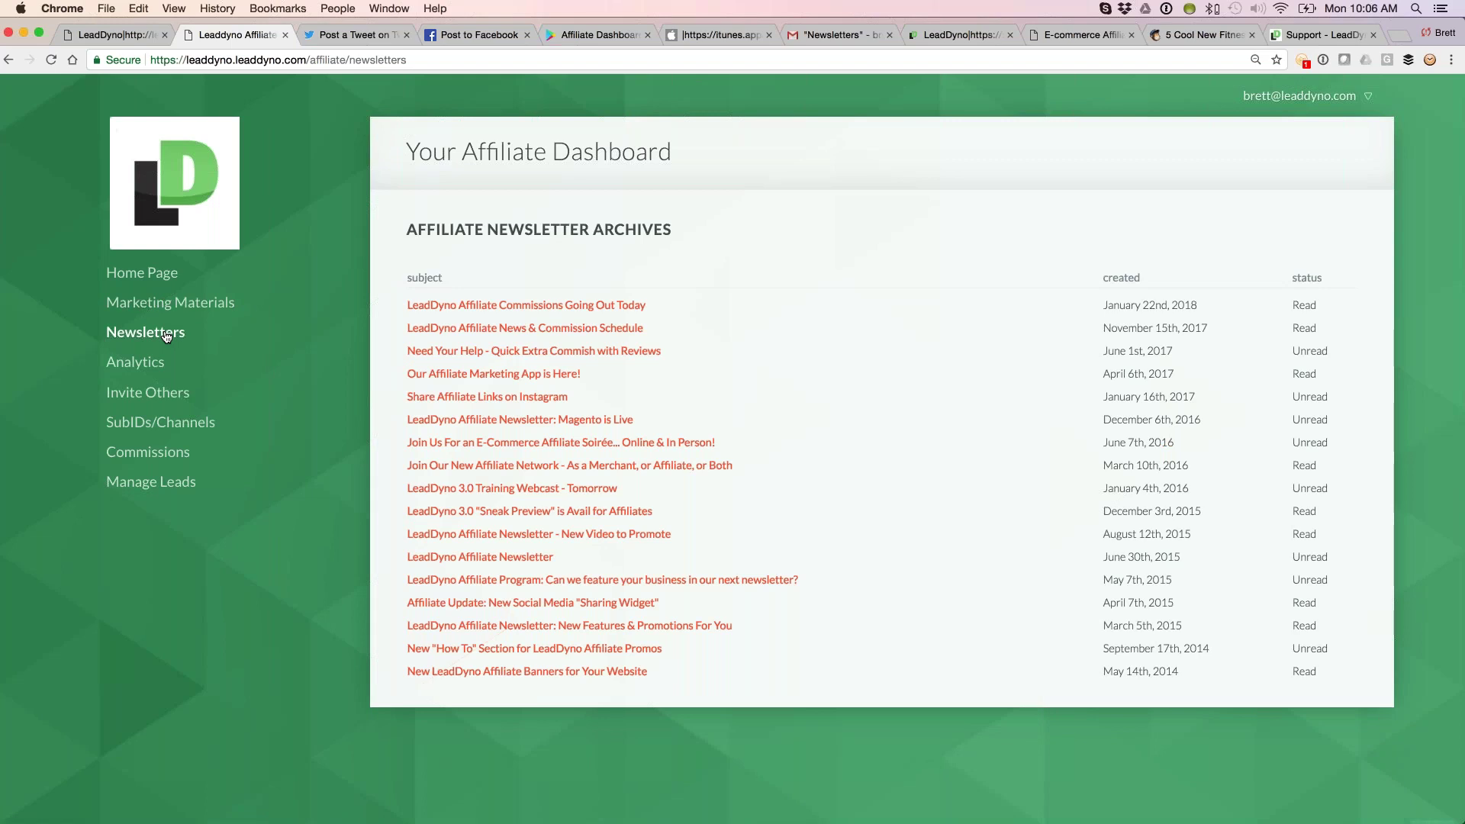
click(827, 33)
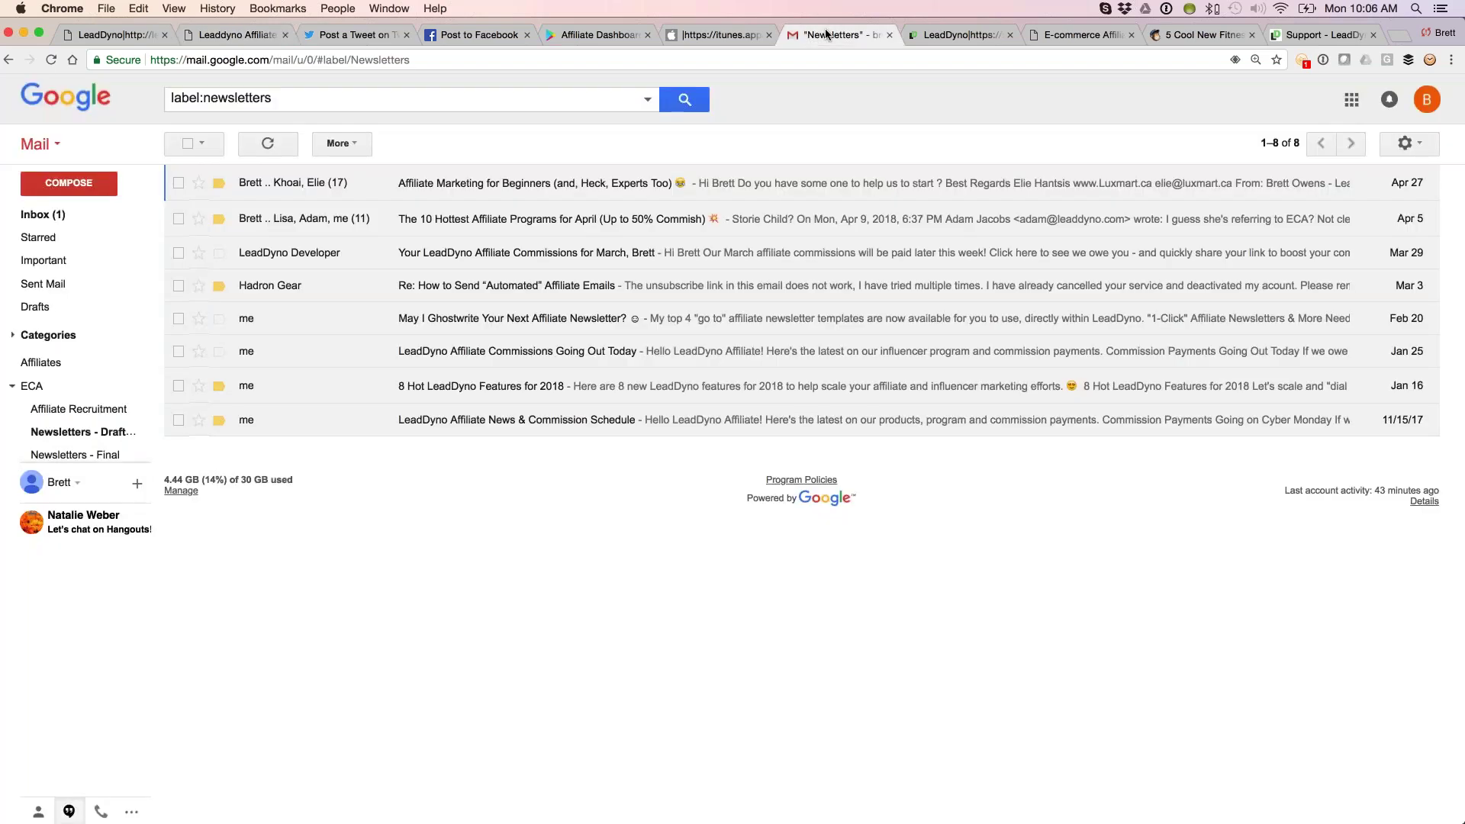
Read the 'Your LeadDyno Affiliate Commissions for March' email, then return to LeadDyno's Affiliate Content library.
click(731, 256)
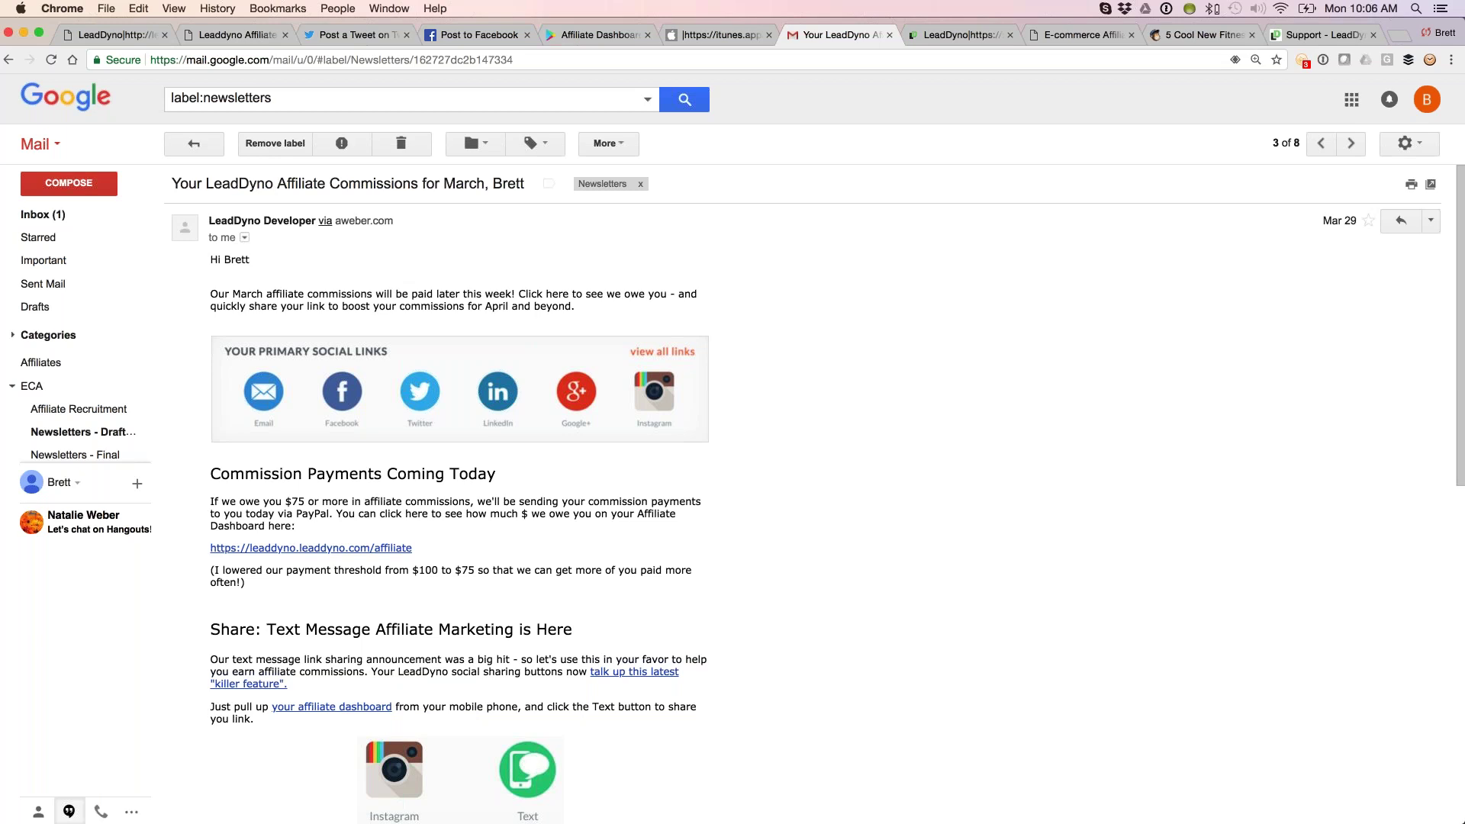
click(958, 39)
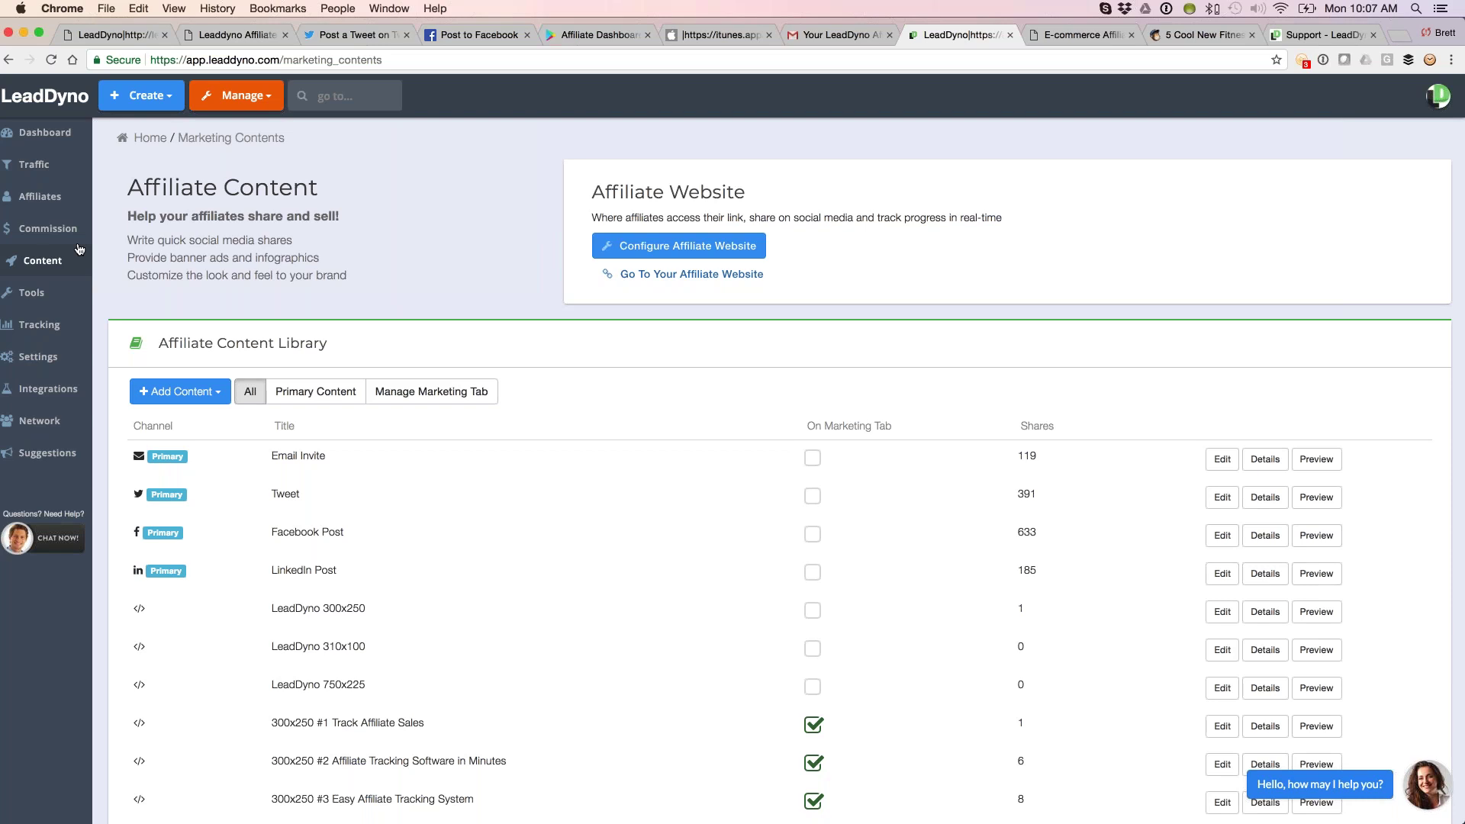
click(241, 41)
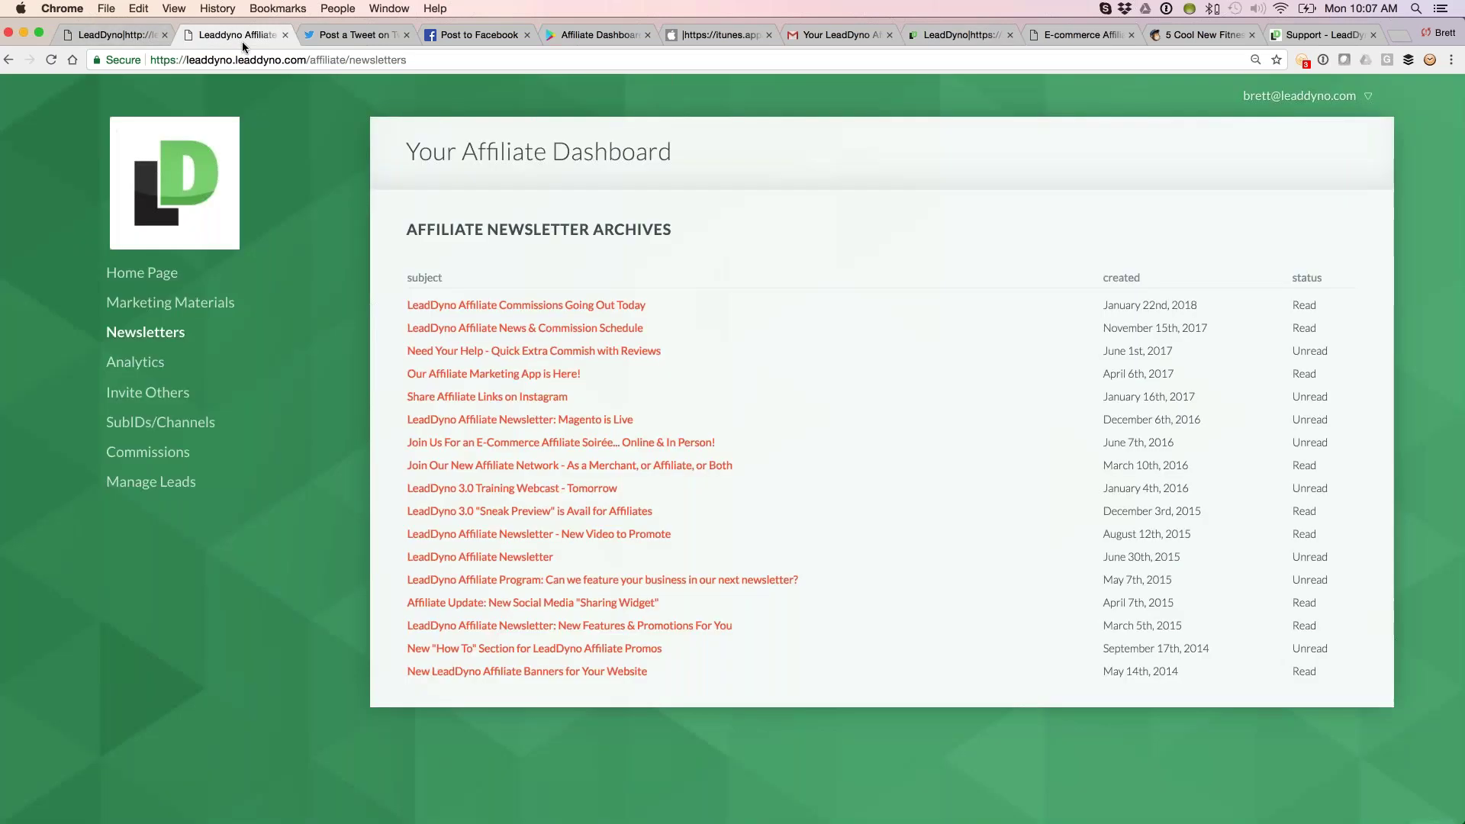
click(142, 282)
key(super+8)
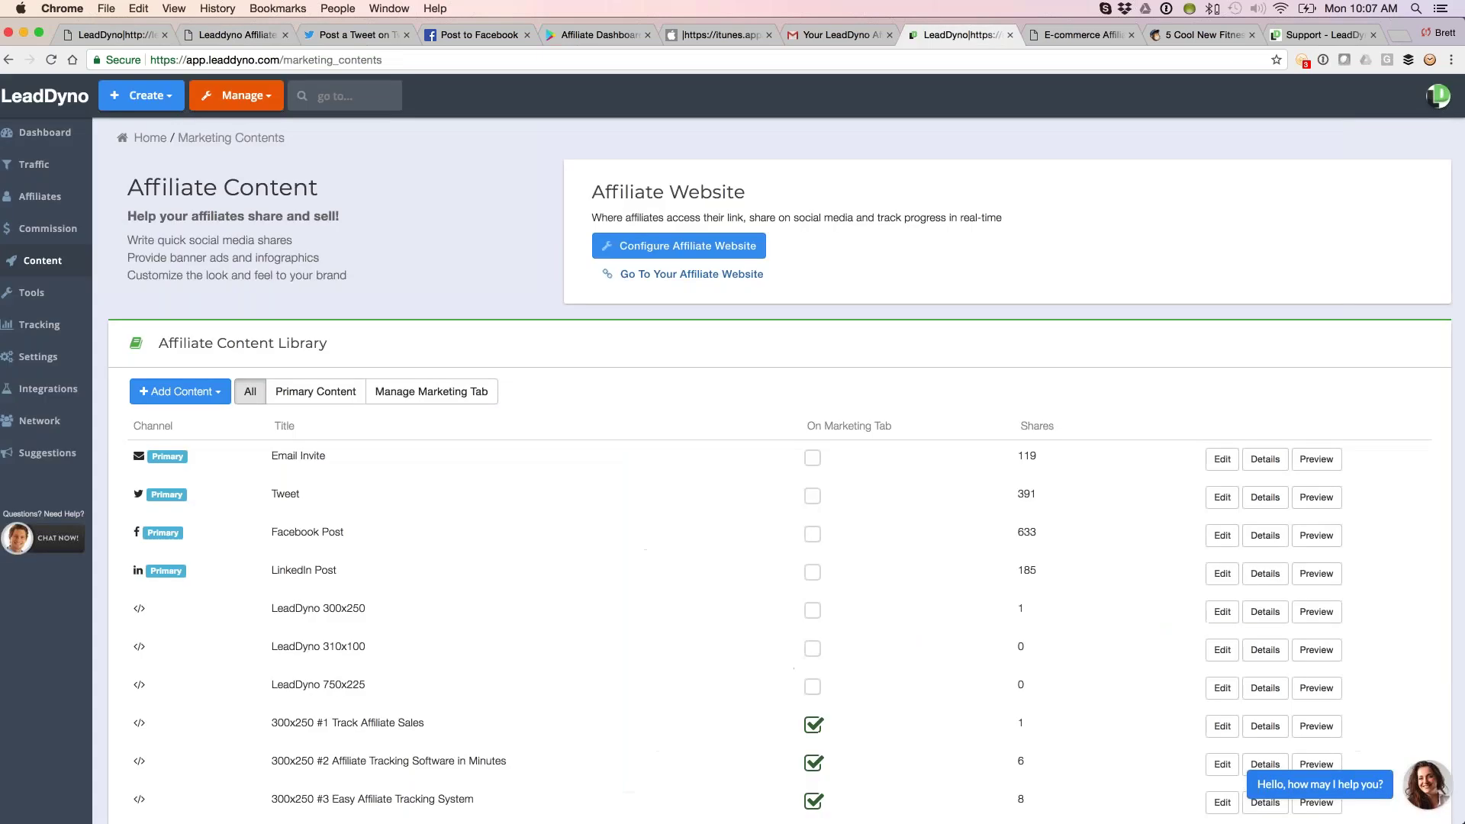
In the affiliate website settings, keep the Modern - Mobile Friendly version, Green colours and no custom domain.
click(679, 246)
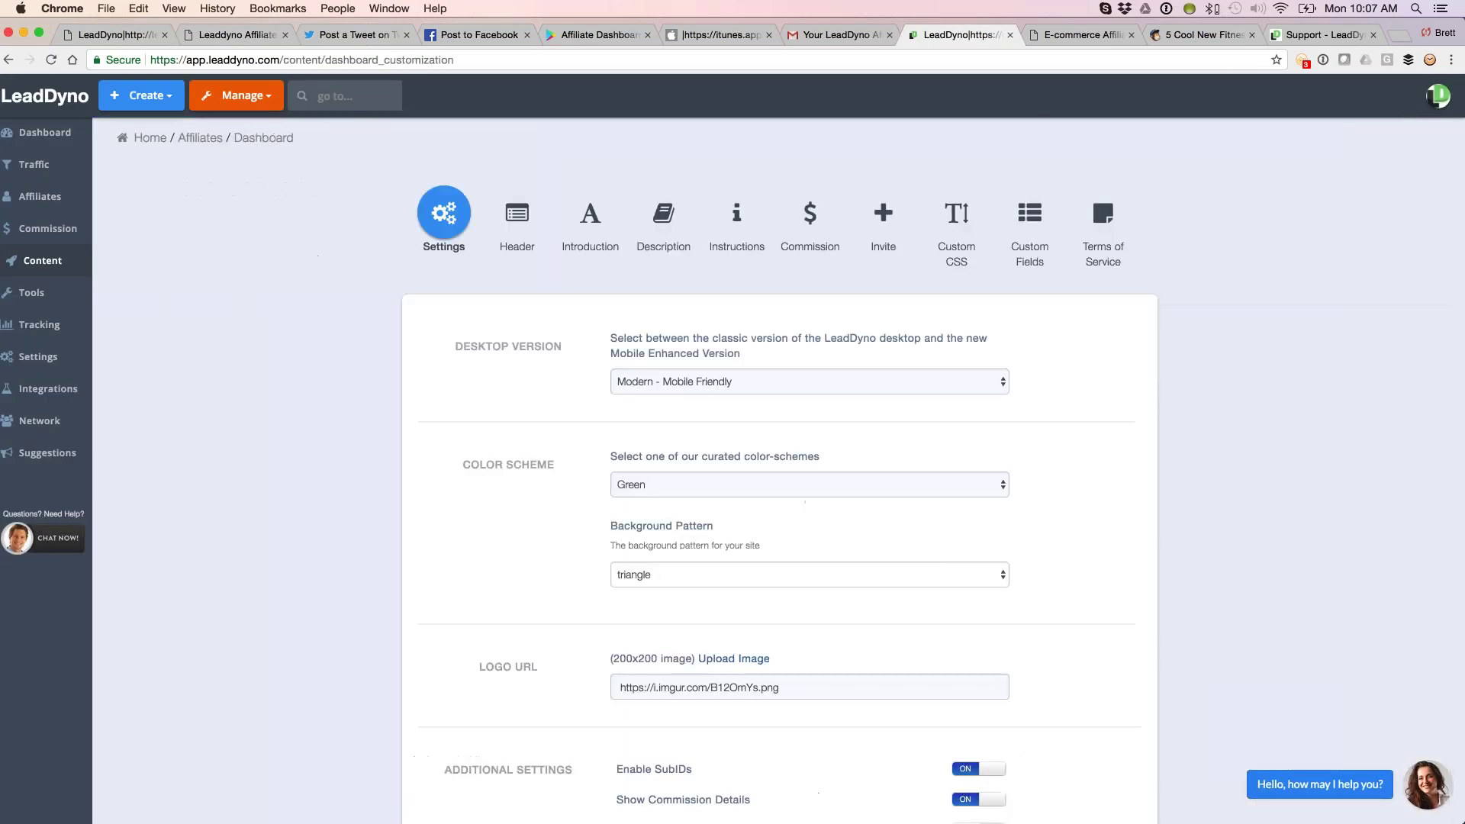
scroll(713, 304, down, 2)
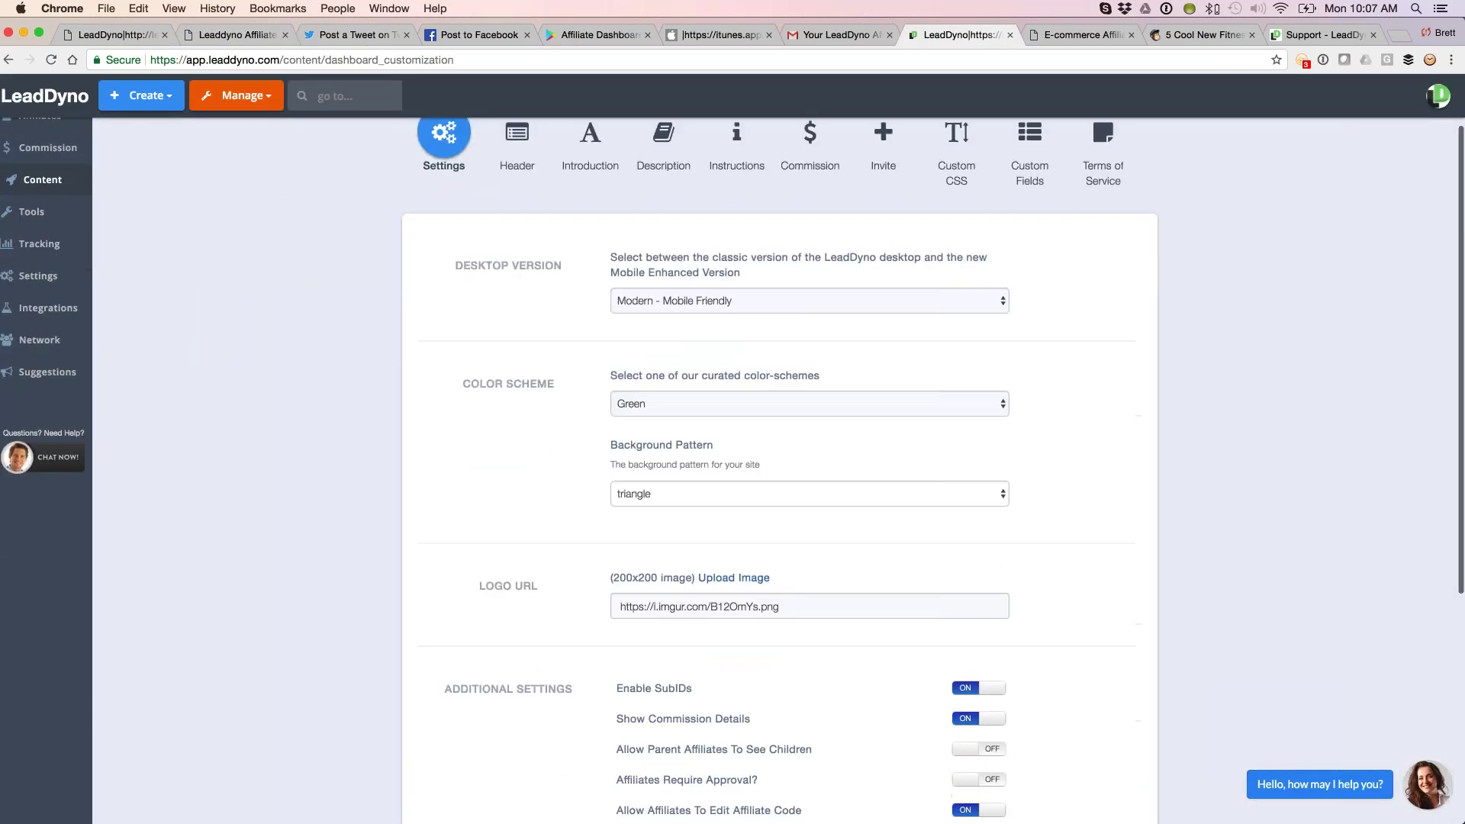
click(712, 305)
click(713, 304)
click(713, 403)
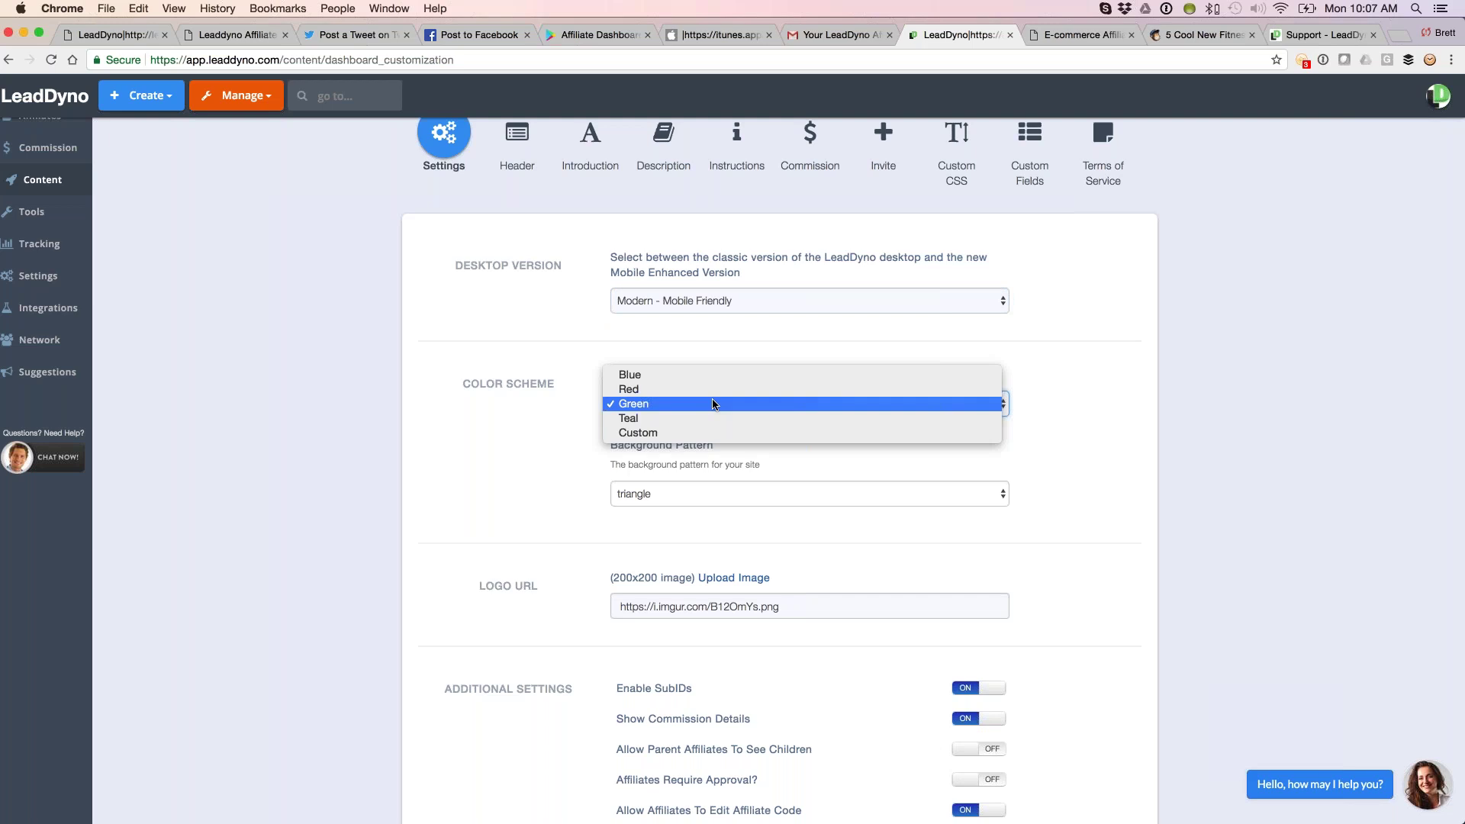
click(711, 405)
scroll(713, 404, down, 2)
scroll(732, 567, down, 2)
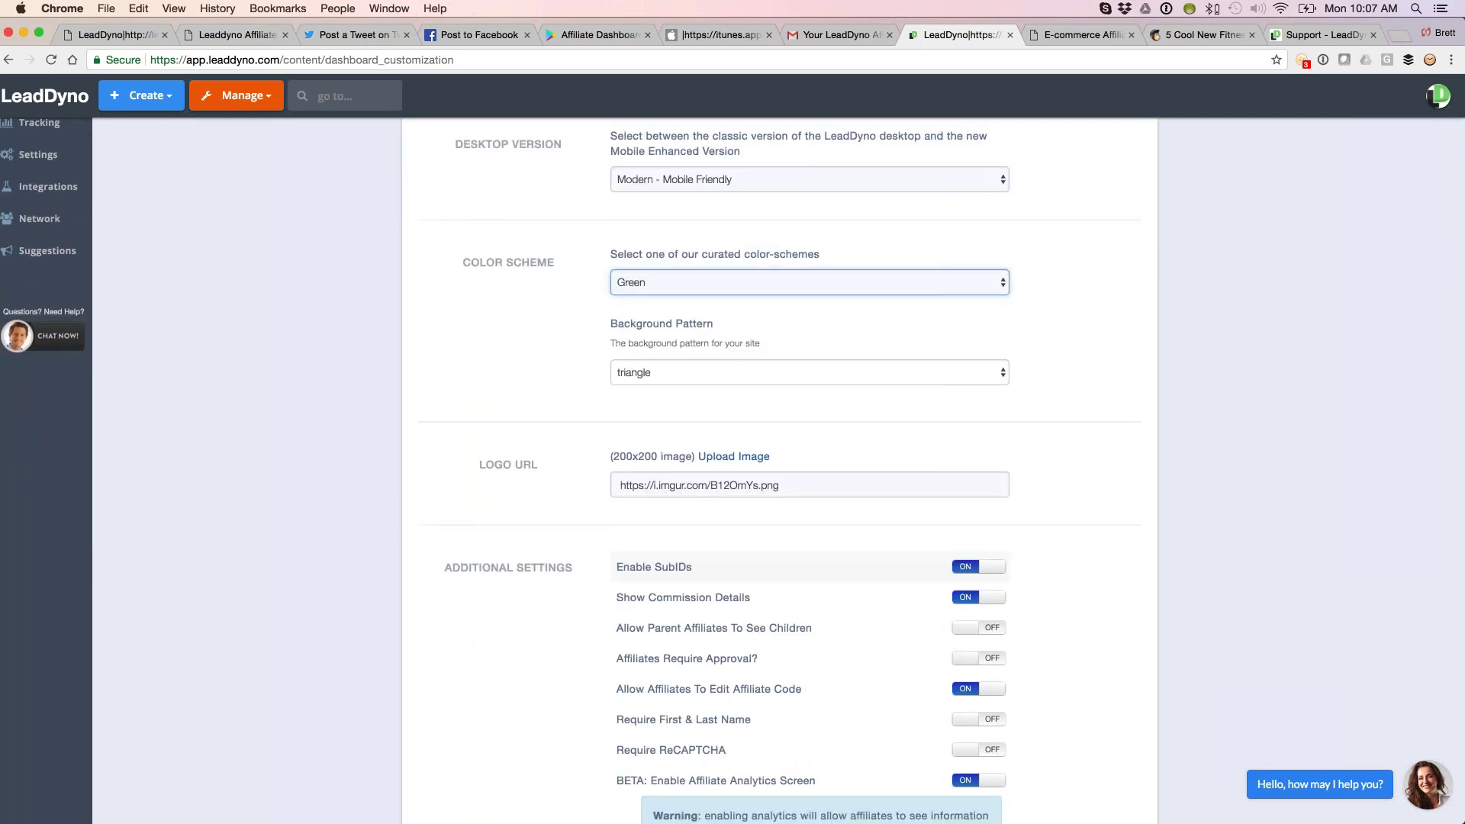
scroll(732, 549, down, 3)
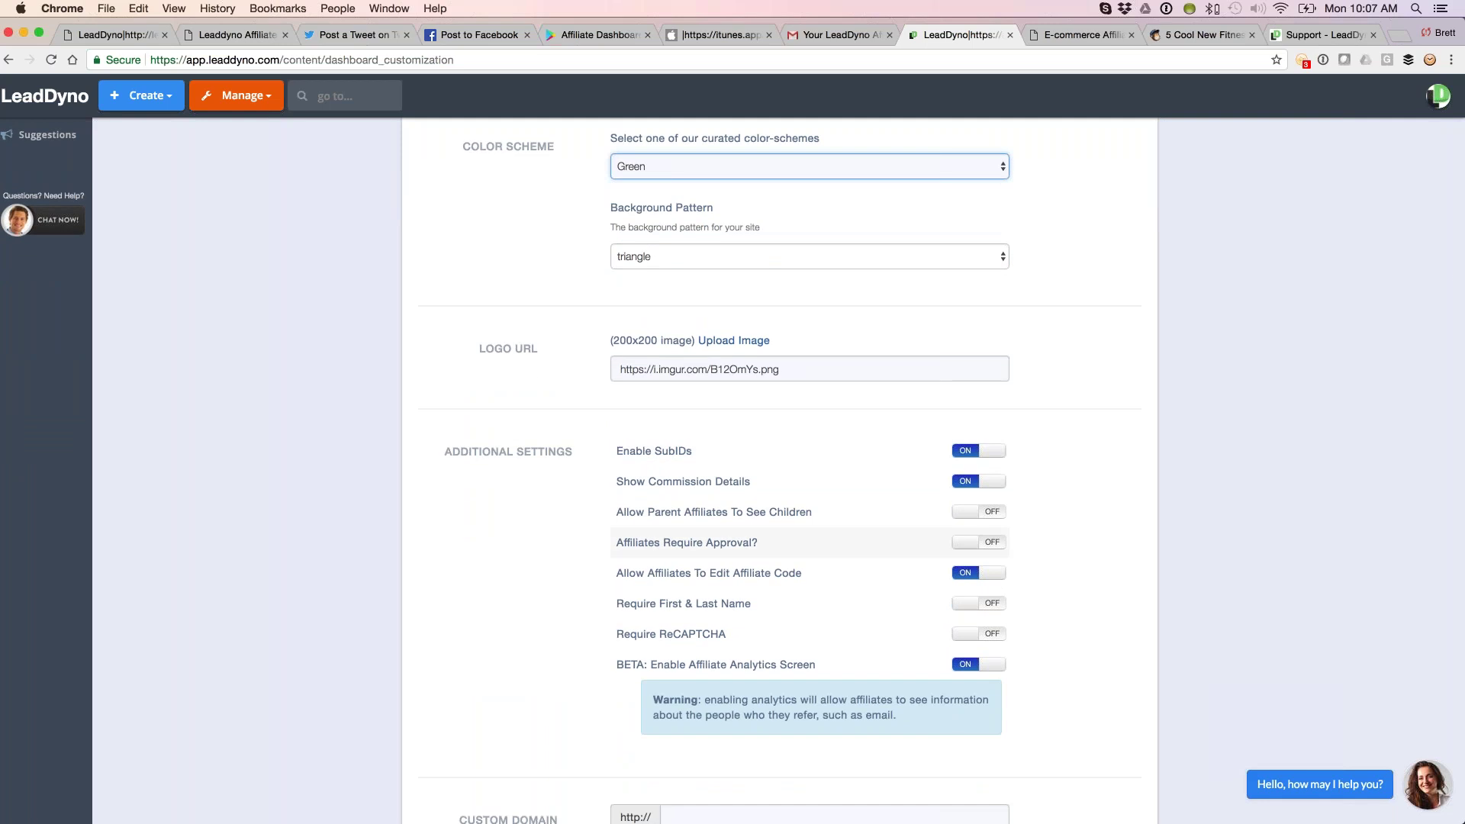
scroll(702, 546, down, 3)
click(672, 692)
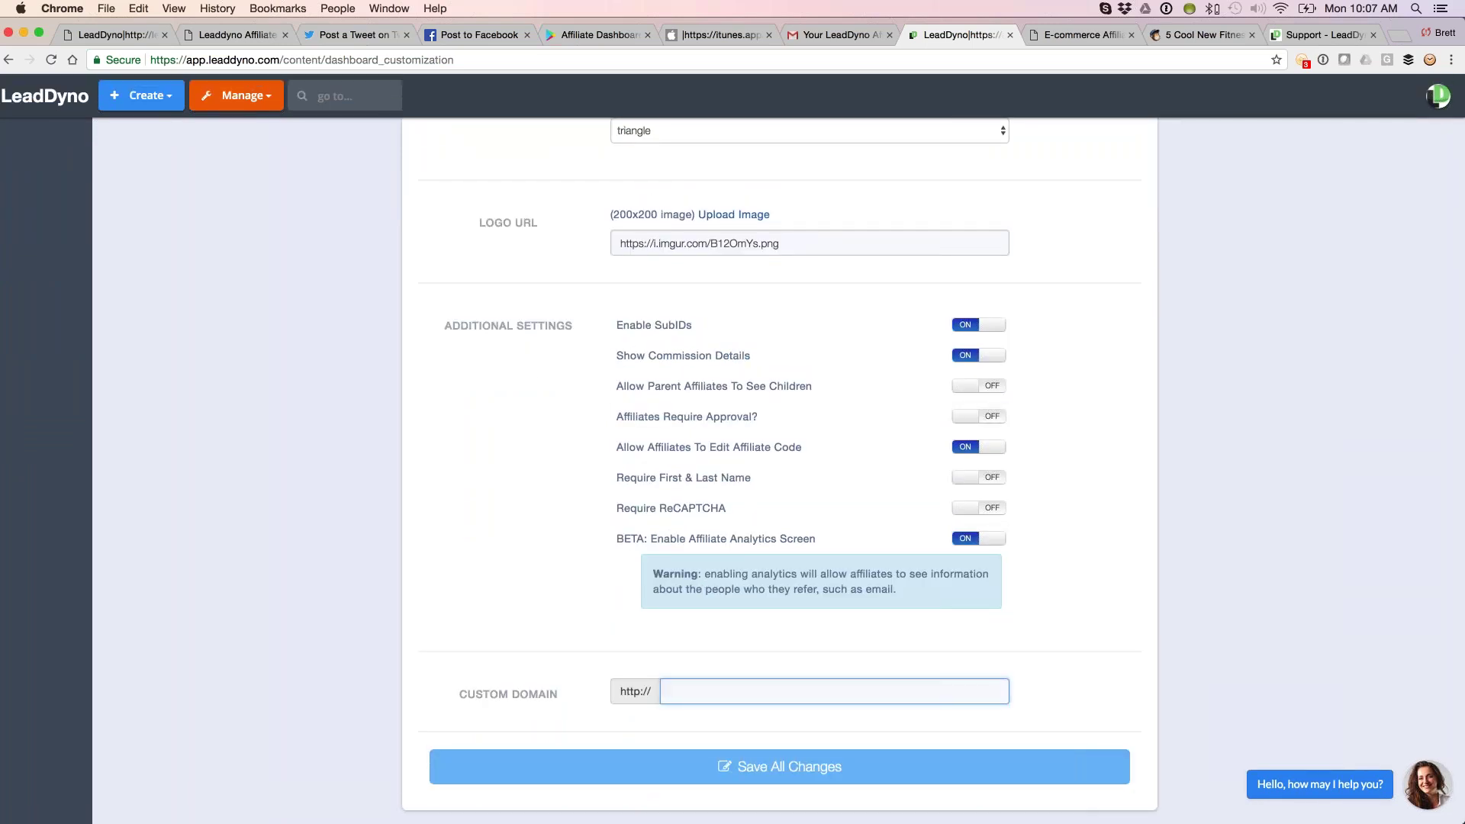
click(780, 767)
Review the Header, Introduction (as HTML source), Custom CSS and Terms of Service sections.
click(517, 210)
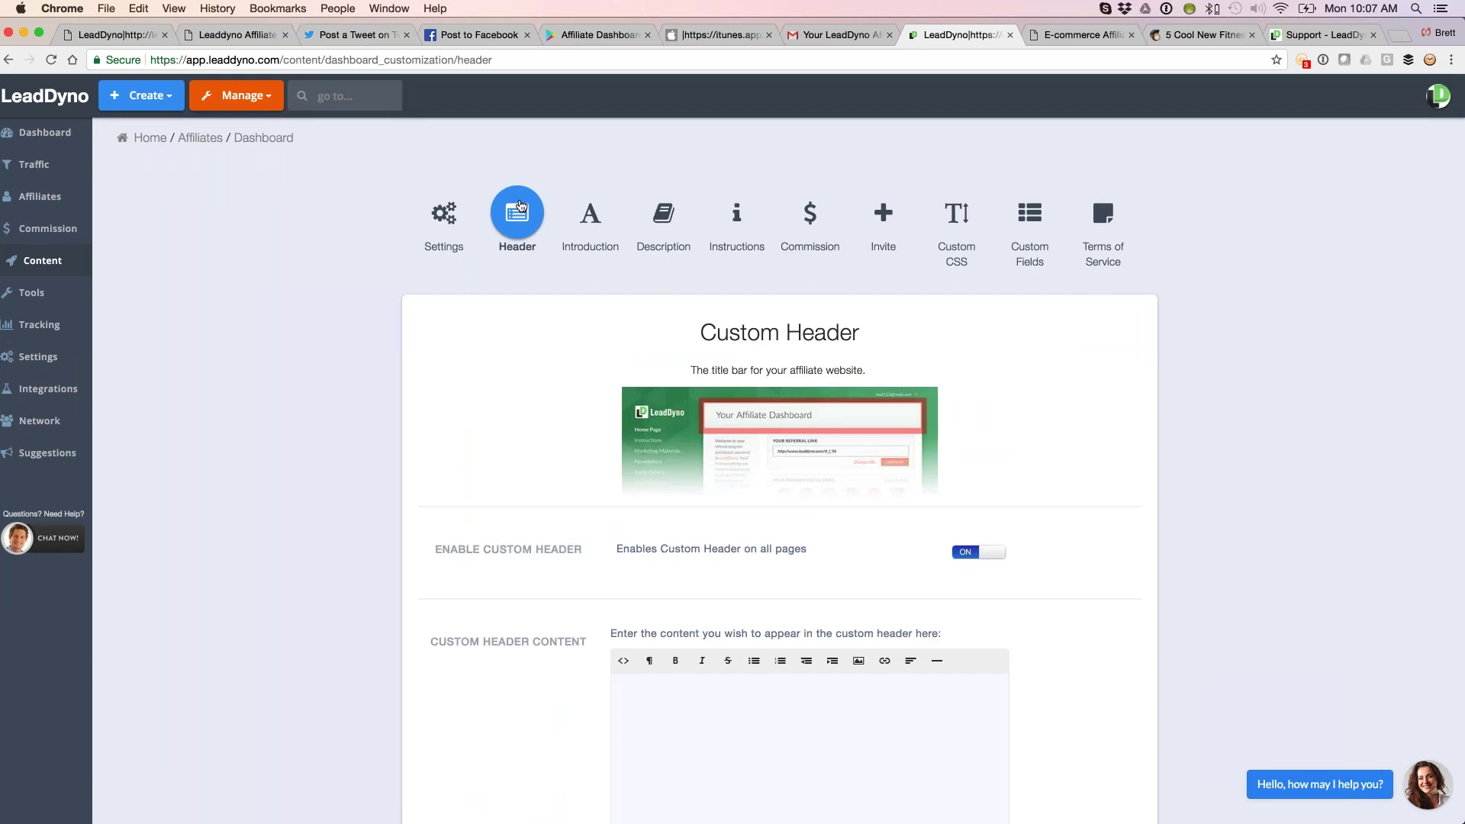
click(601, 208)
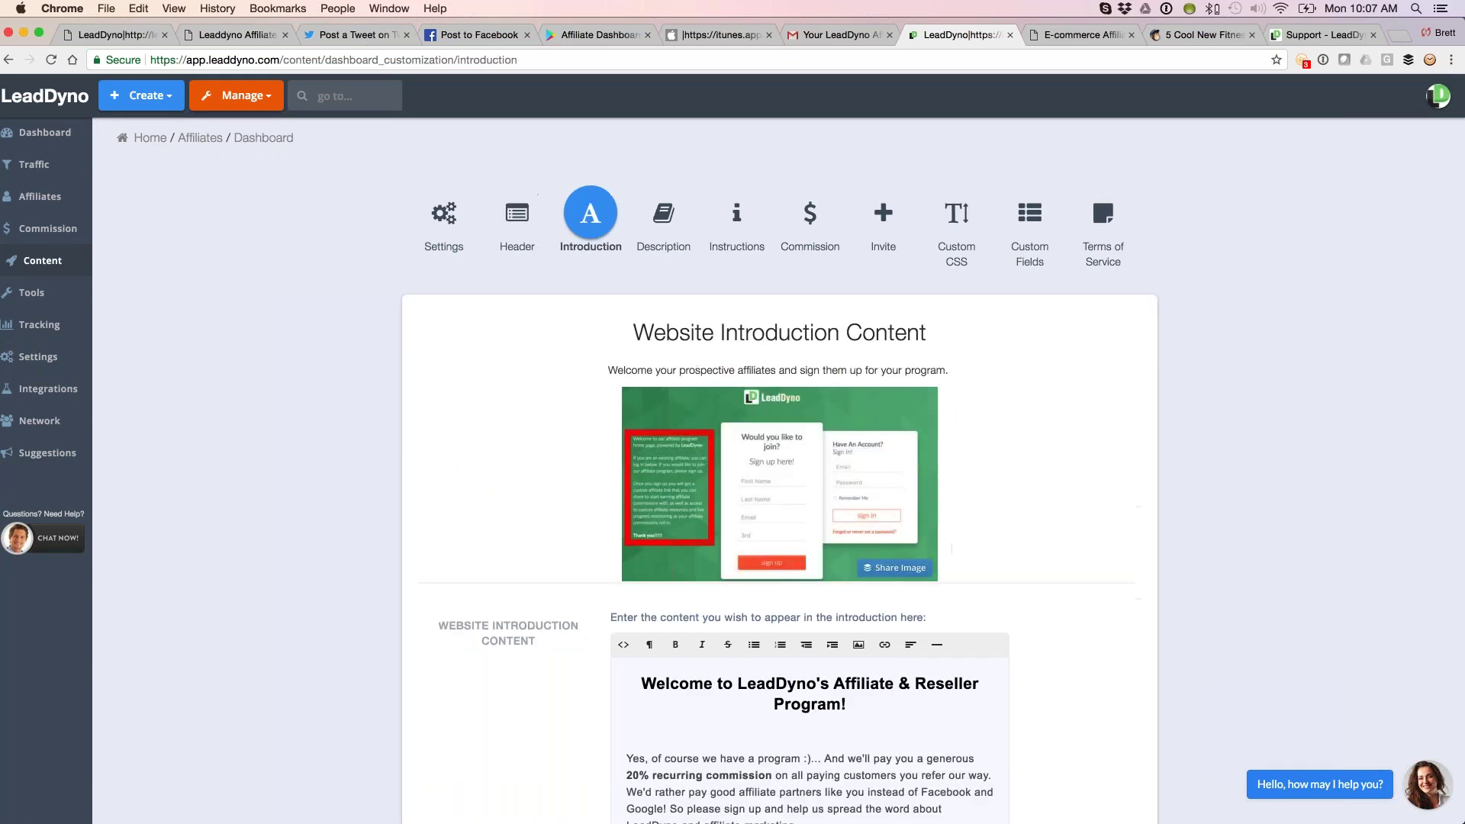
scroll(761, 603, down, 3)
drag(799, 598, 653, 598)
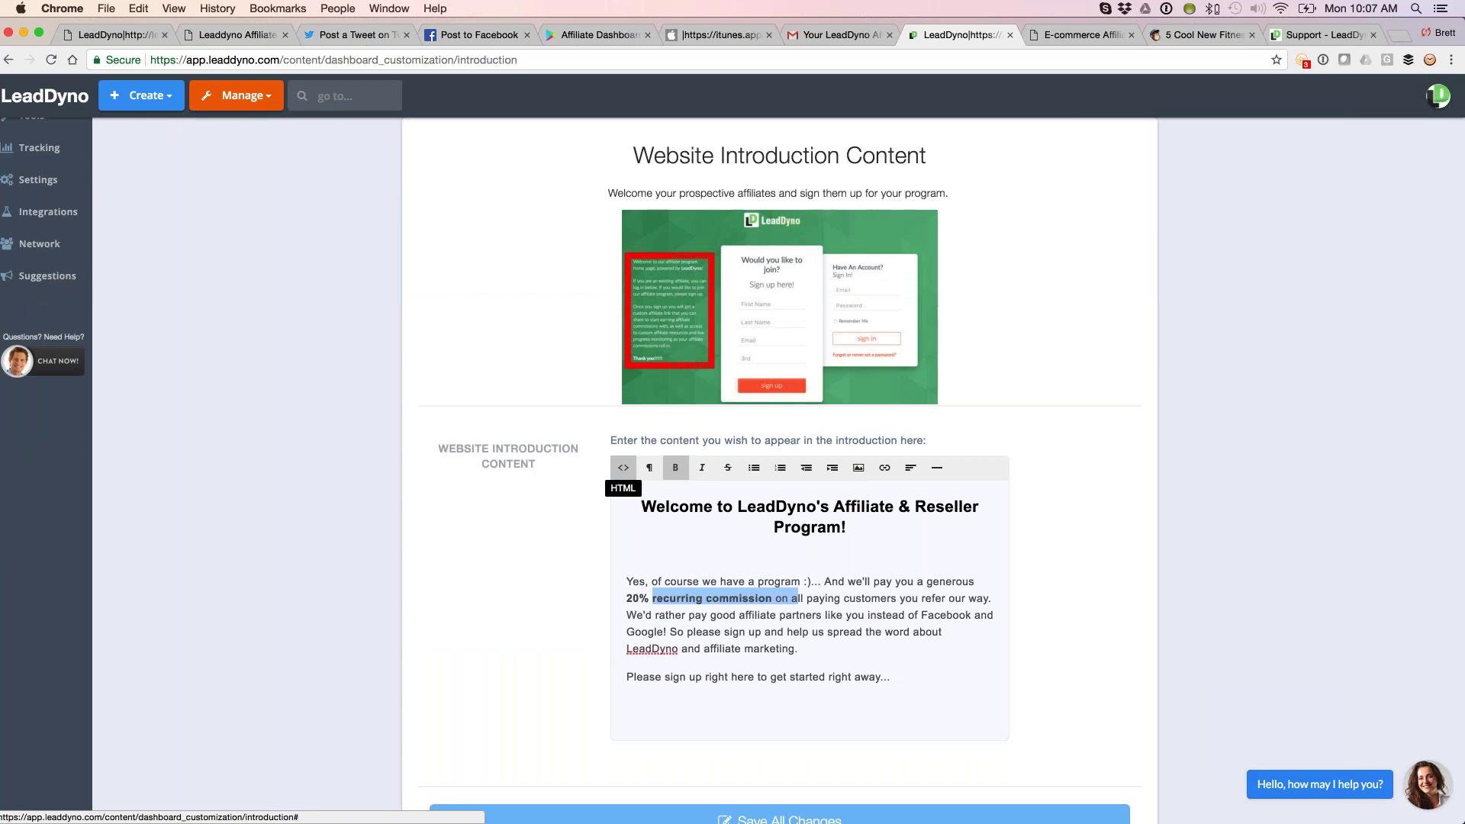
click(623, 466)
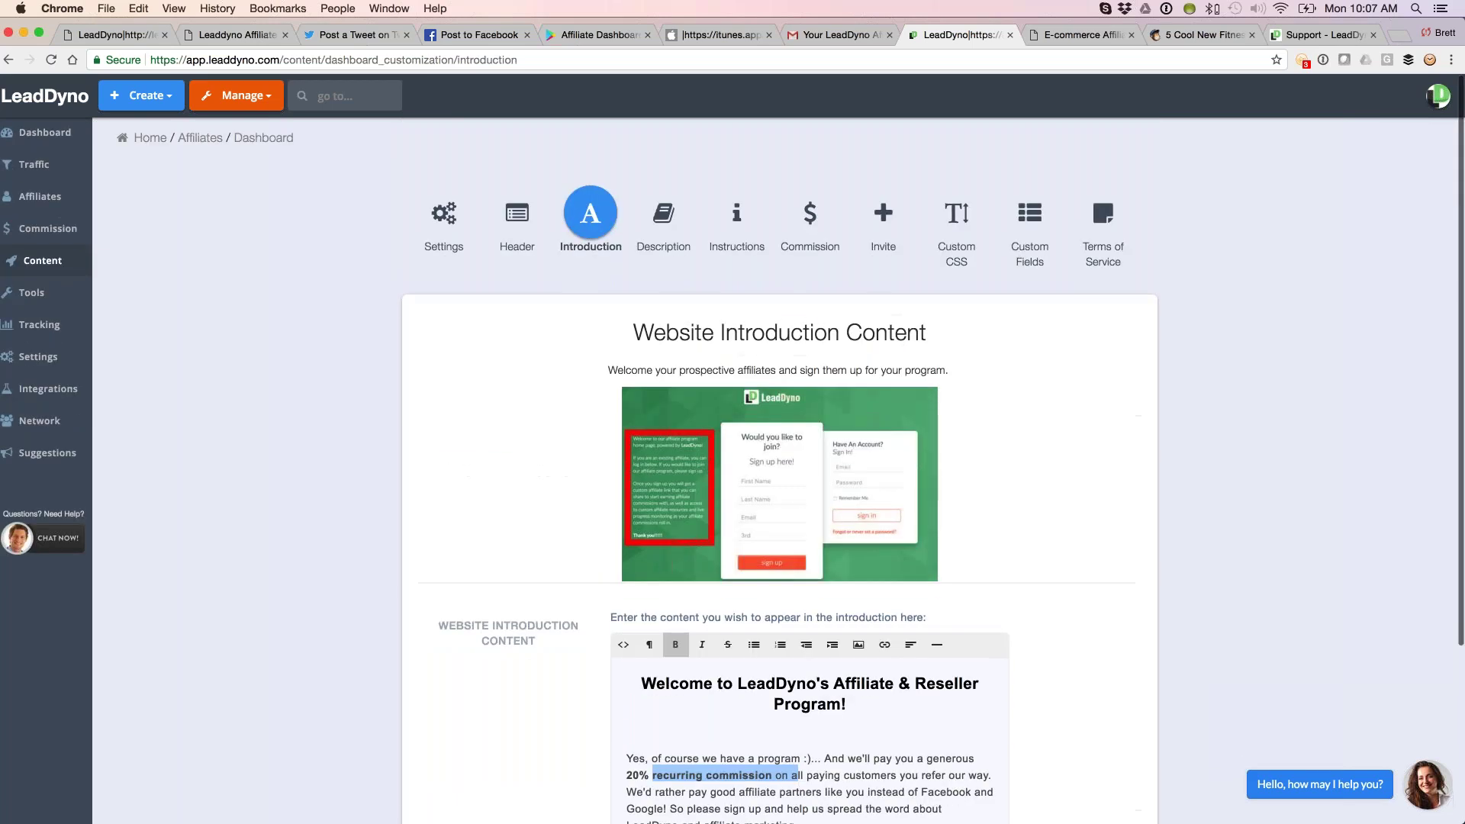
click(963, 219)
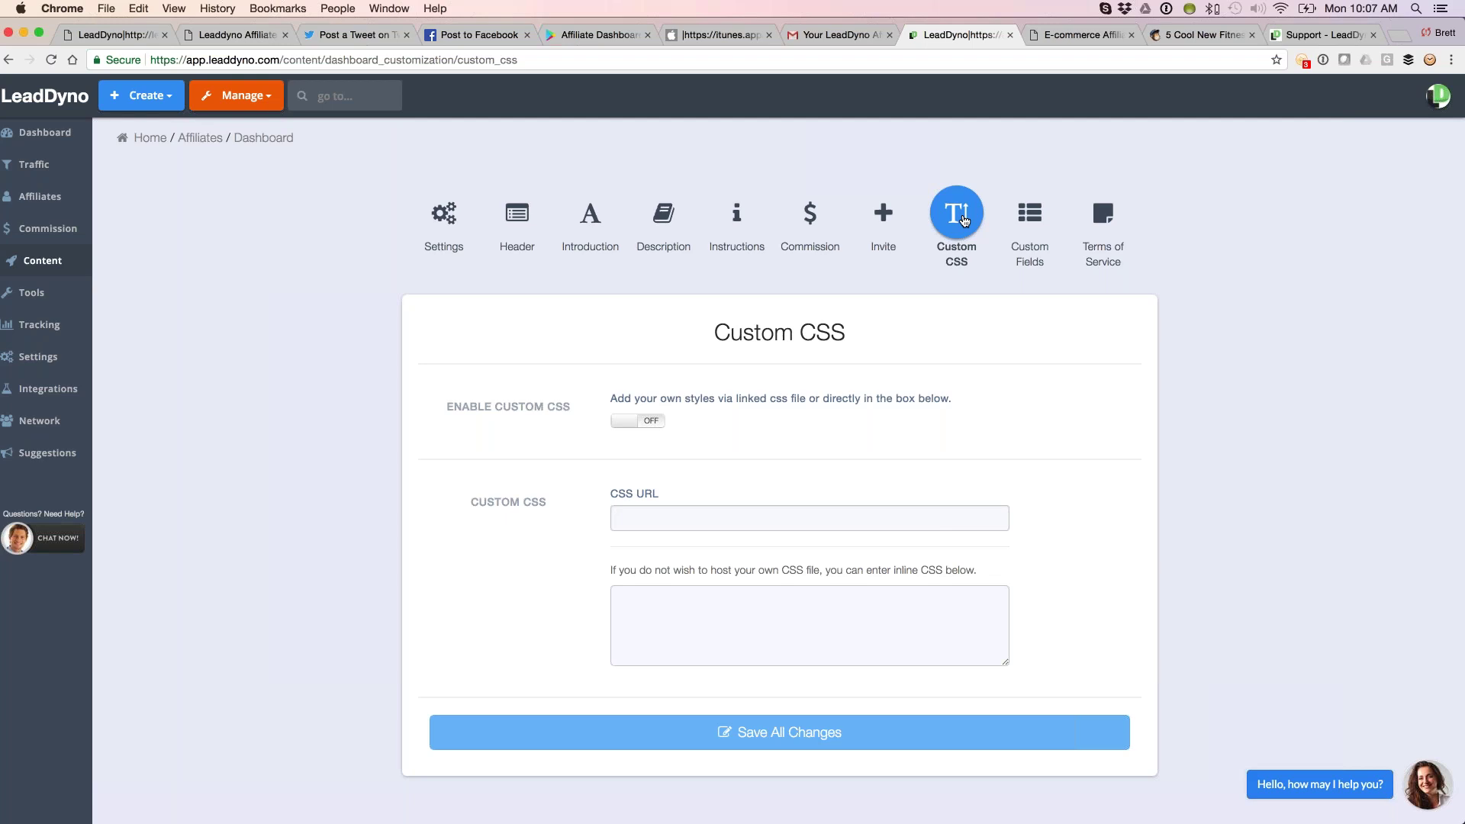
click(1111, 229)
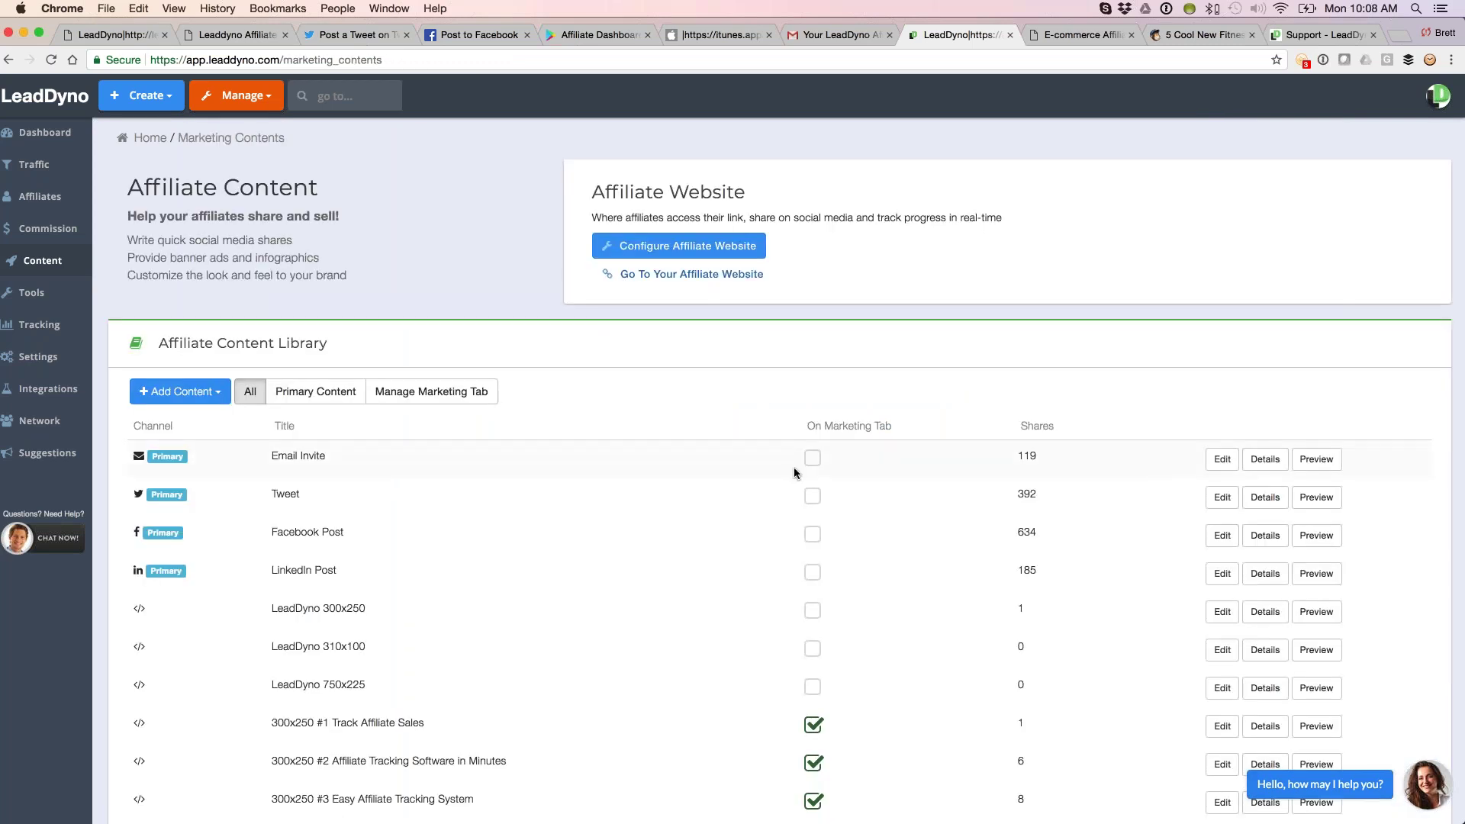
Edit the Facebook Post item in the Affiliate Content list to view its subject, body and URL.
scroll(794, 467, down, 1)
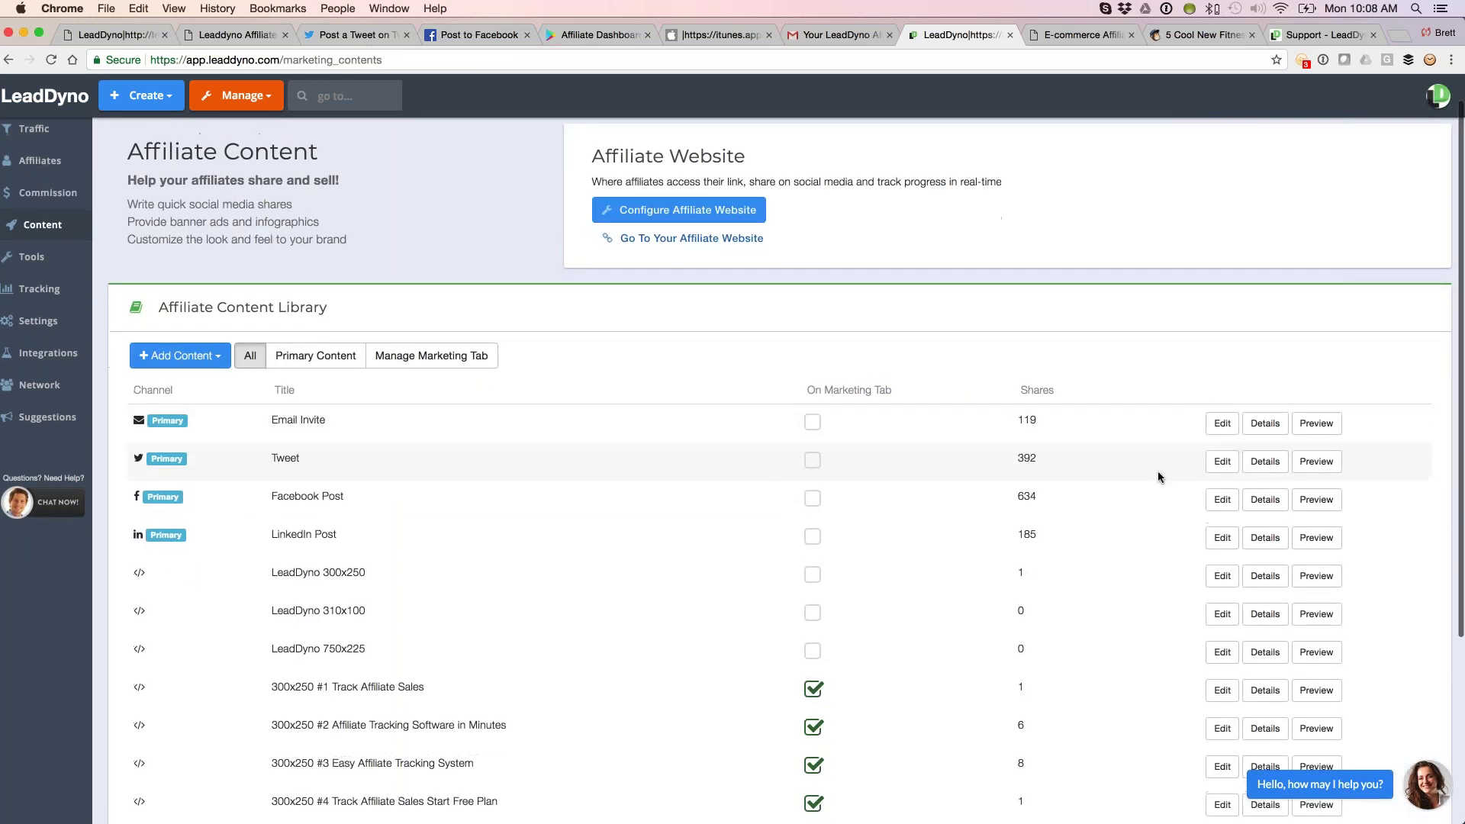
click(1231, 504)
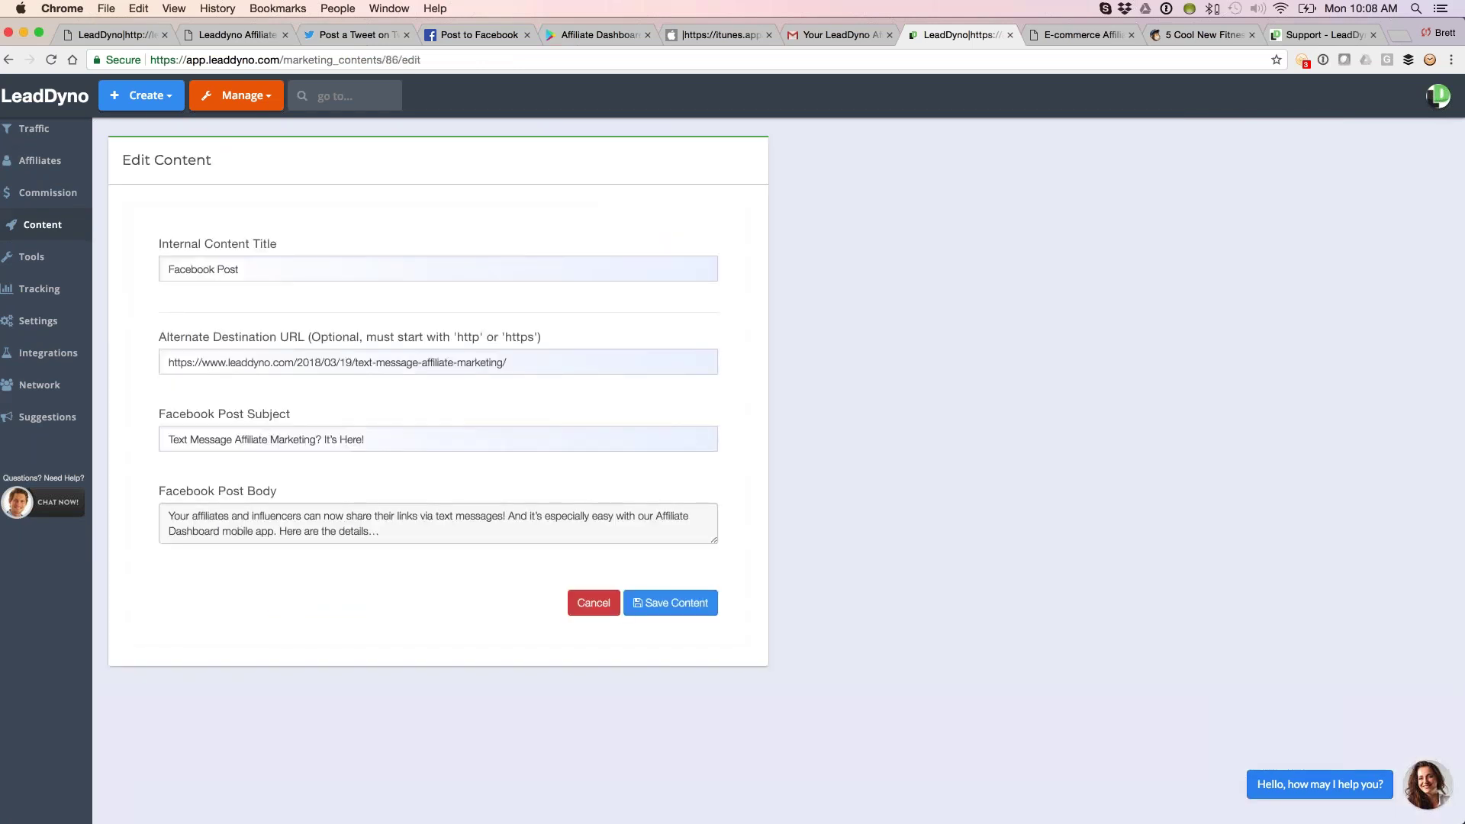
key(super+l)
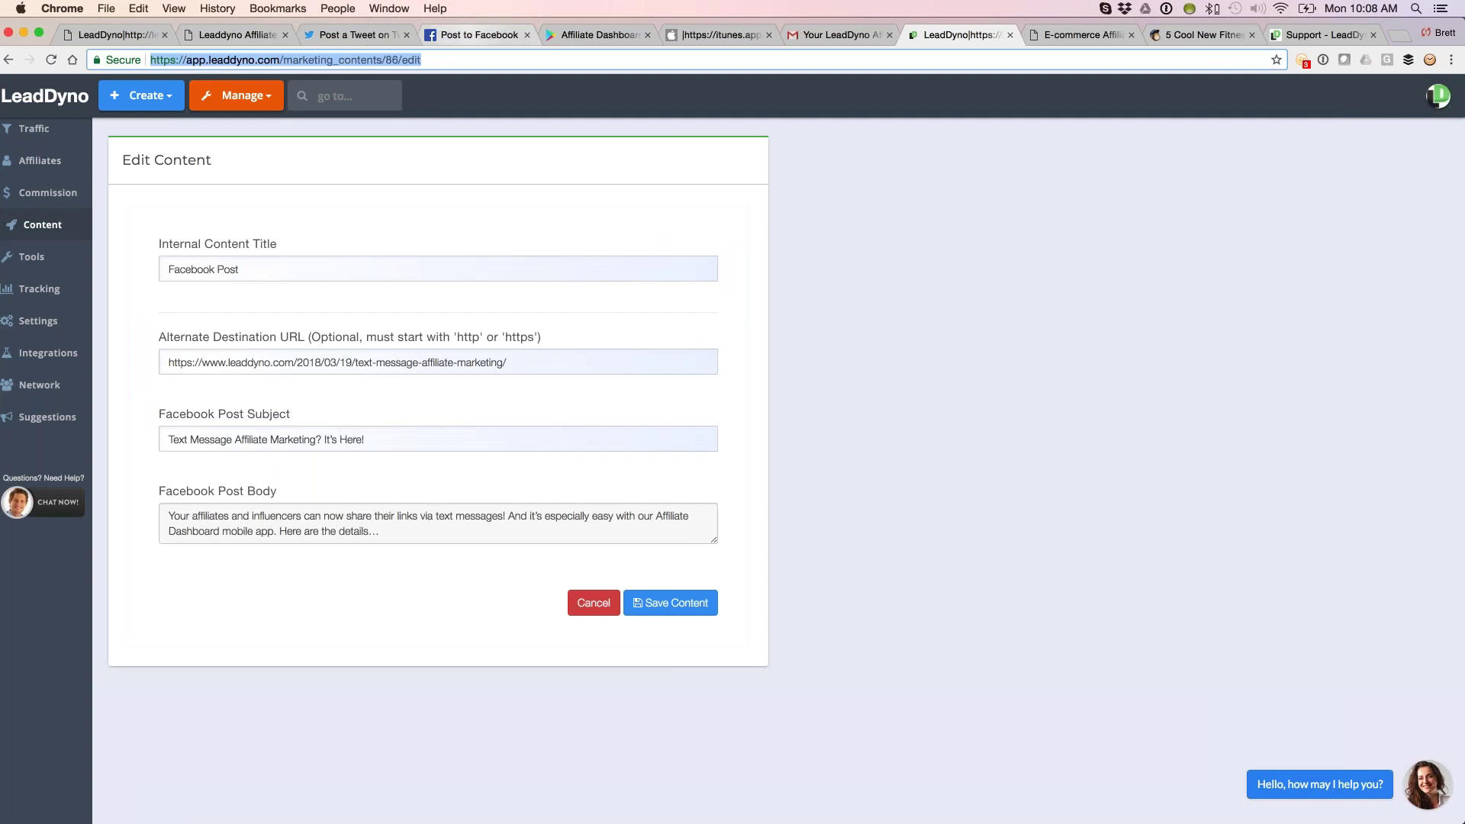
key(super+4)
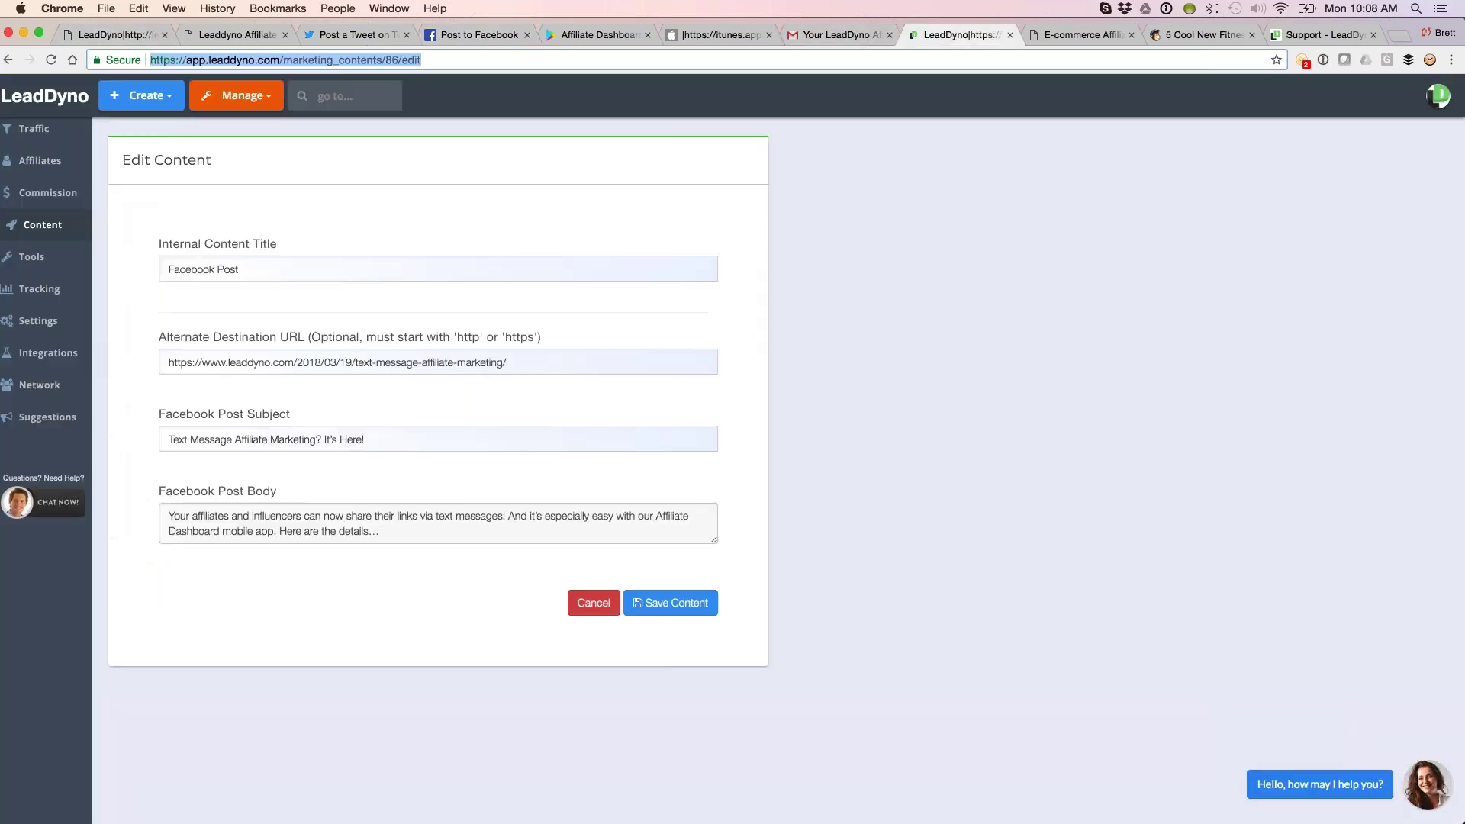
click(958, 35)
Go back to the content list, review the Tweet item's edit form, then open the Toolbox.
key(super+bracketleft)
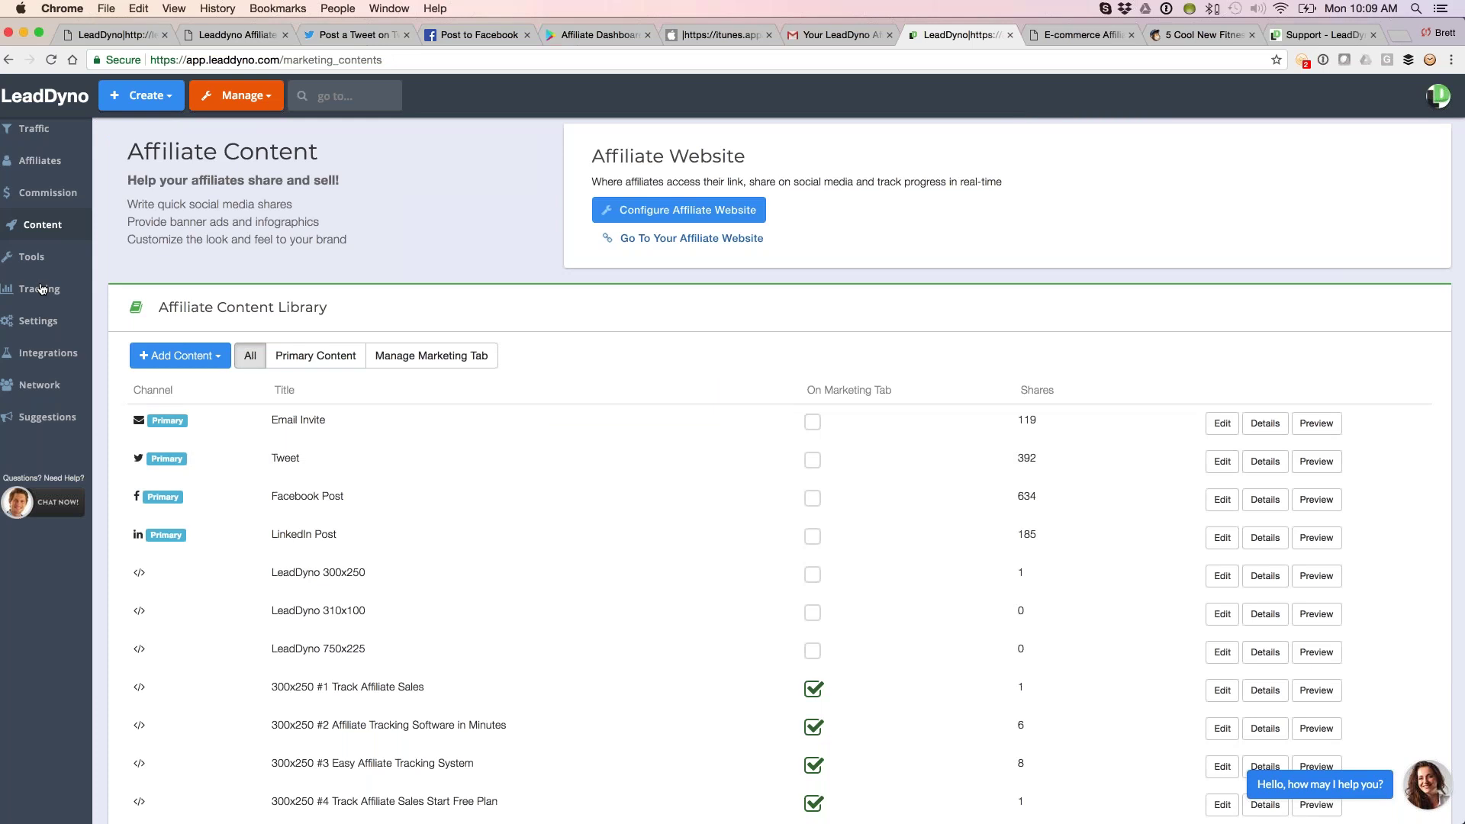
click(1223, 461)
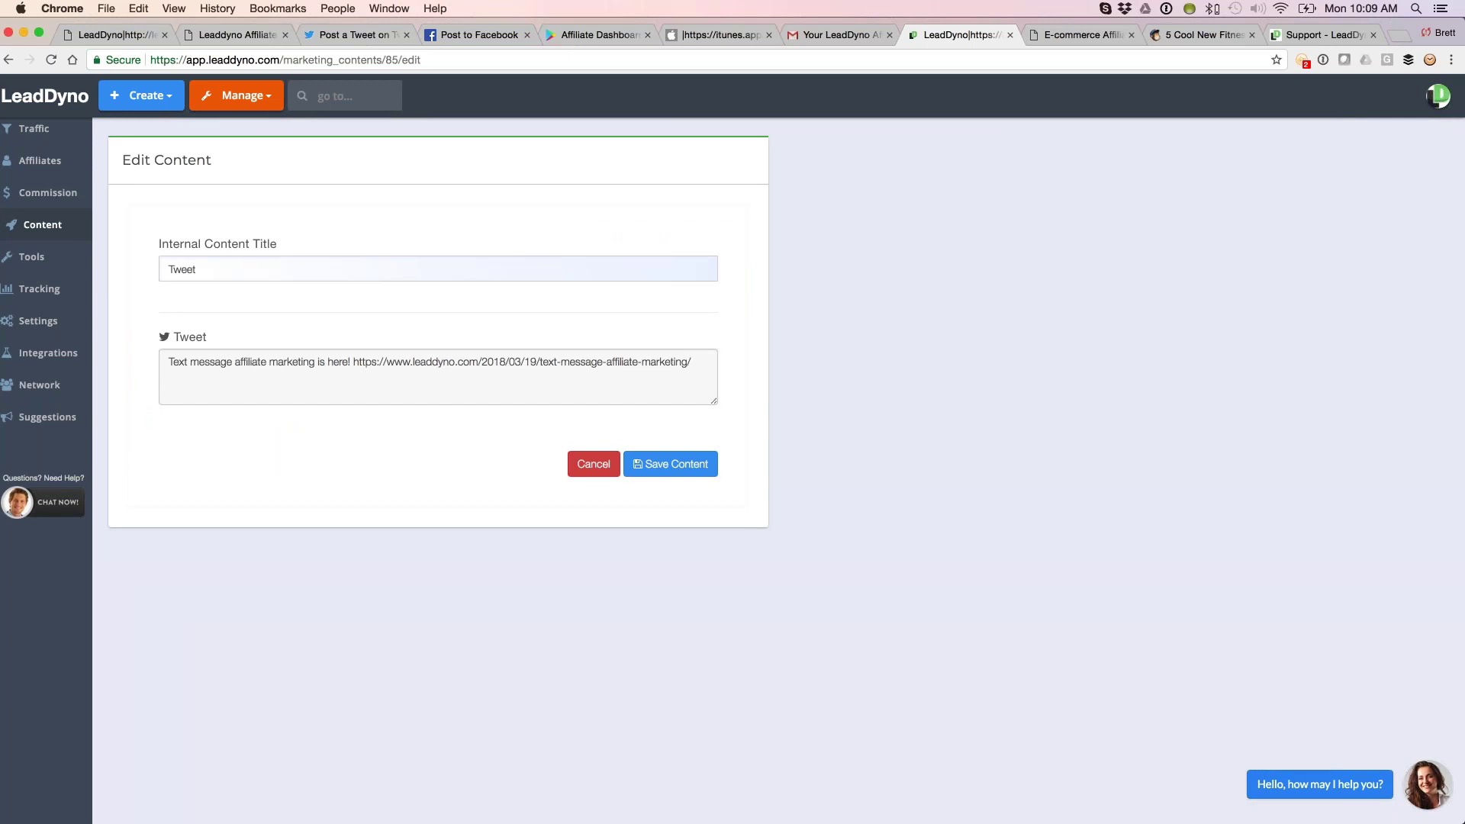
click(53, 269)
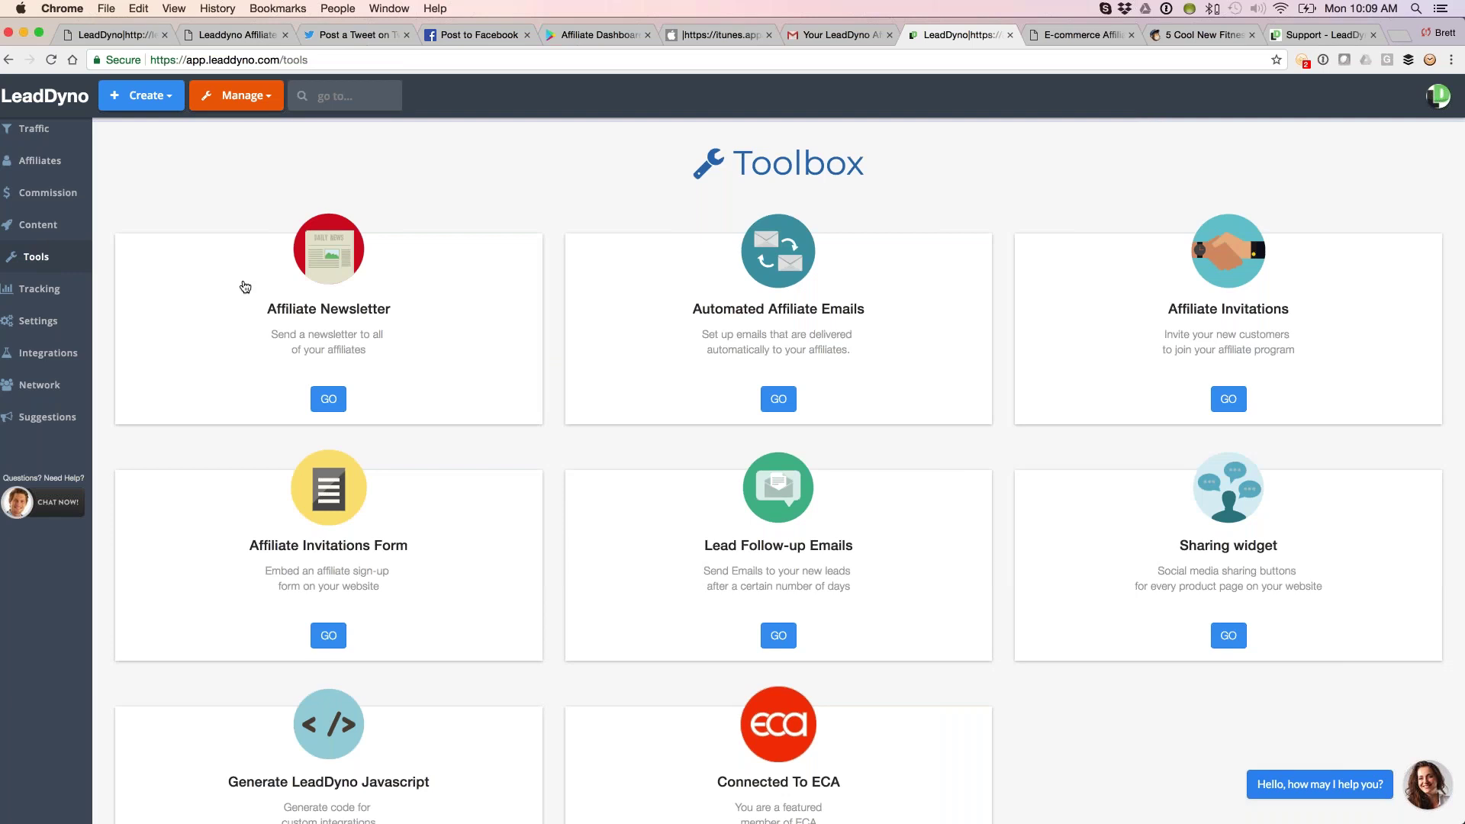
Open the Affiliate Newsletter tool, create a new newsletter, and expand the Select Template list.
click(301, 273)
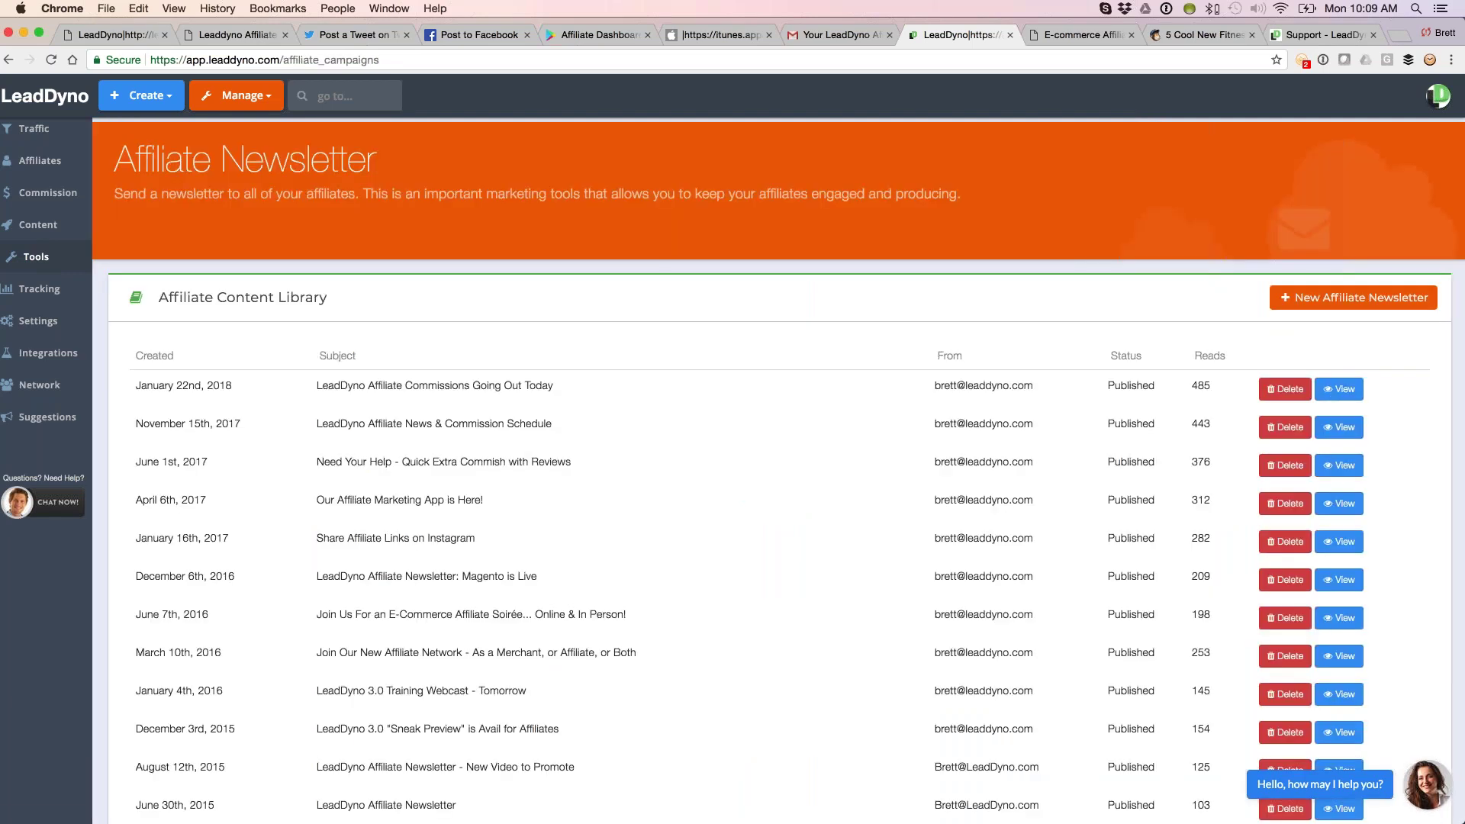
click(1353, 297)
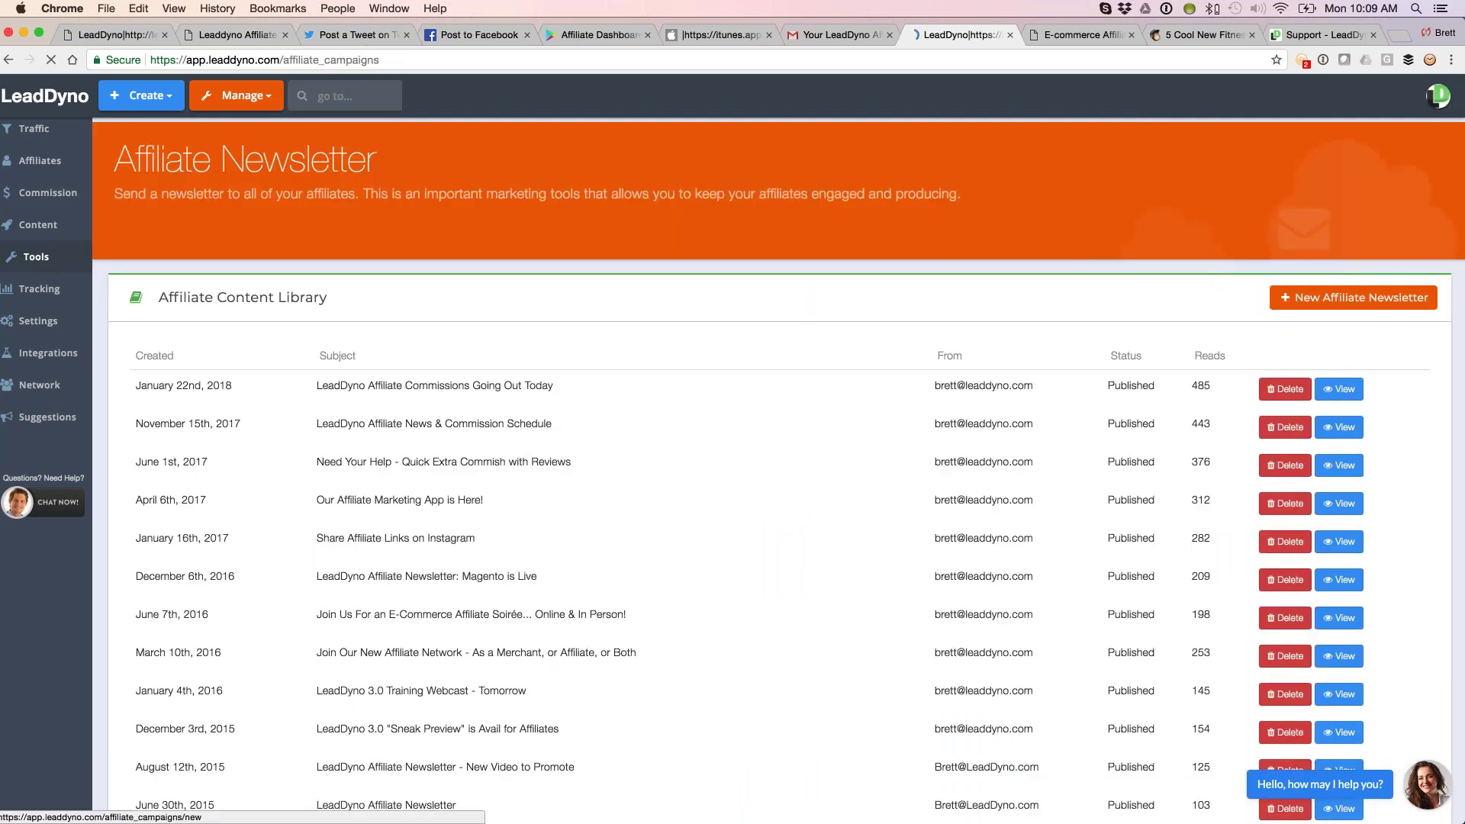
scroll(242, 378, down, 3)
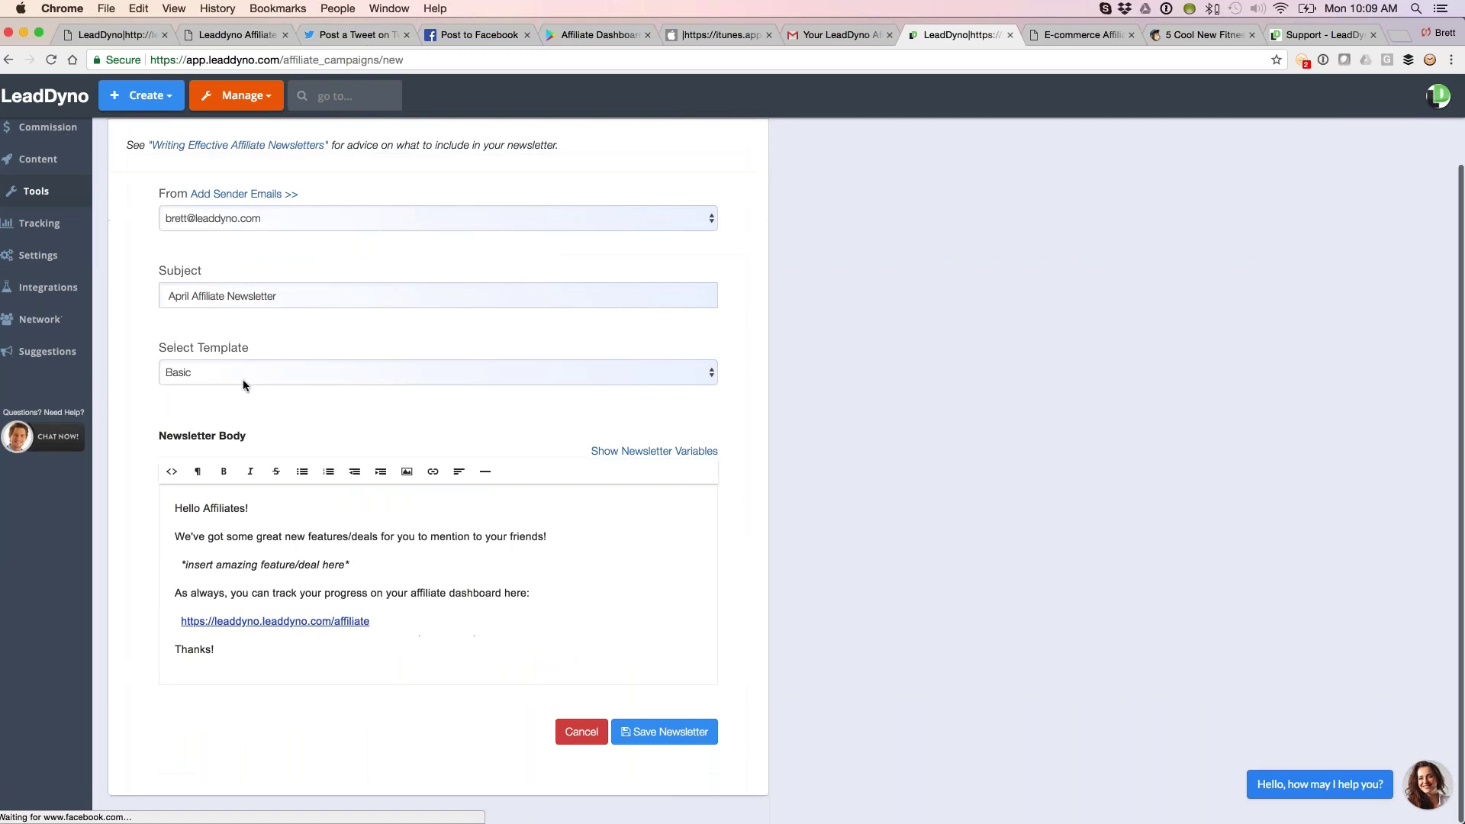
click(243, 379)
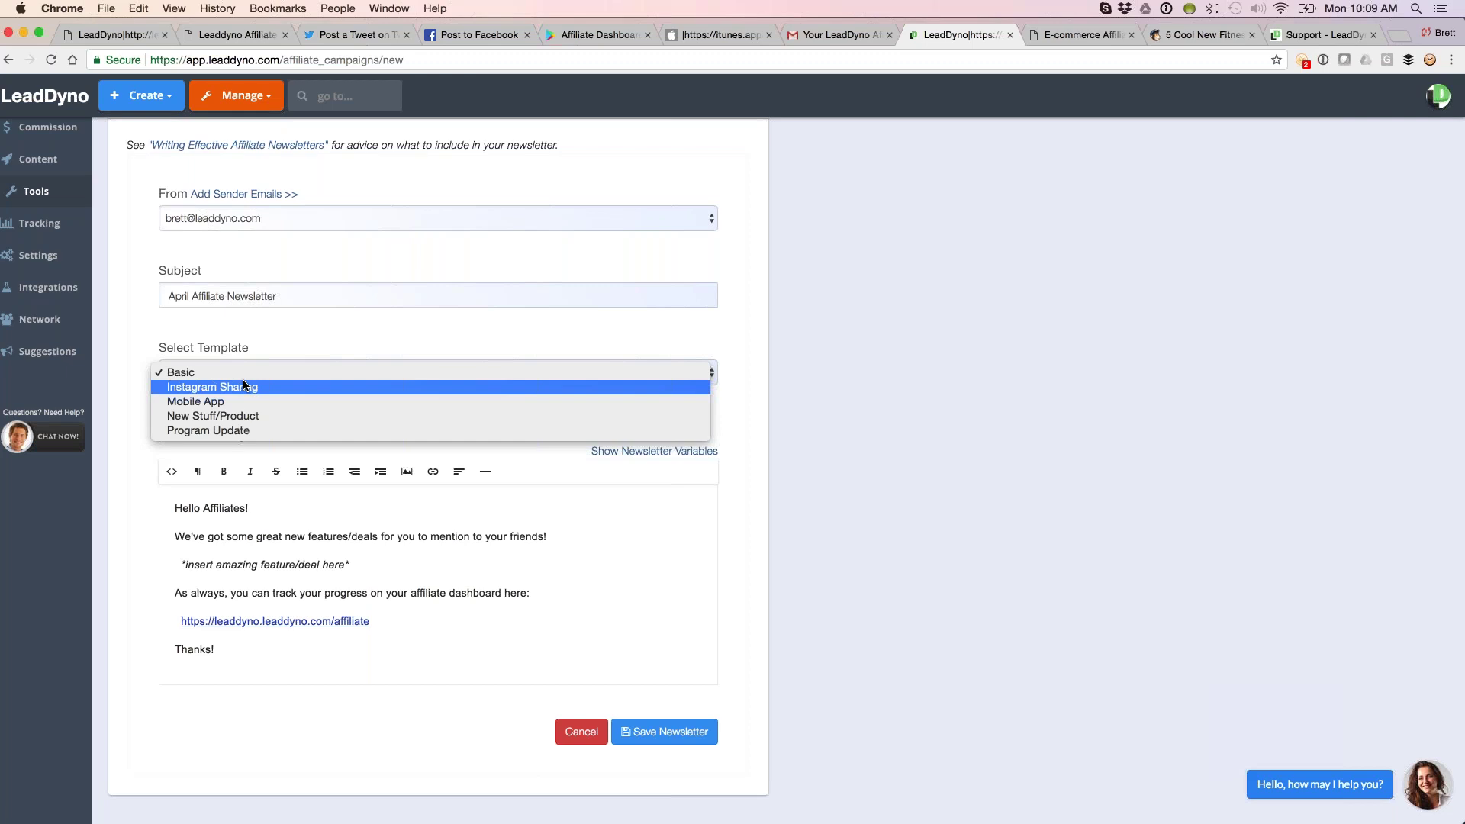
Apply the Program Update template to the April newsletter body and read through its text.
click(246, 431)
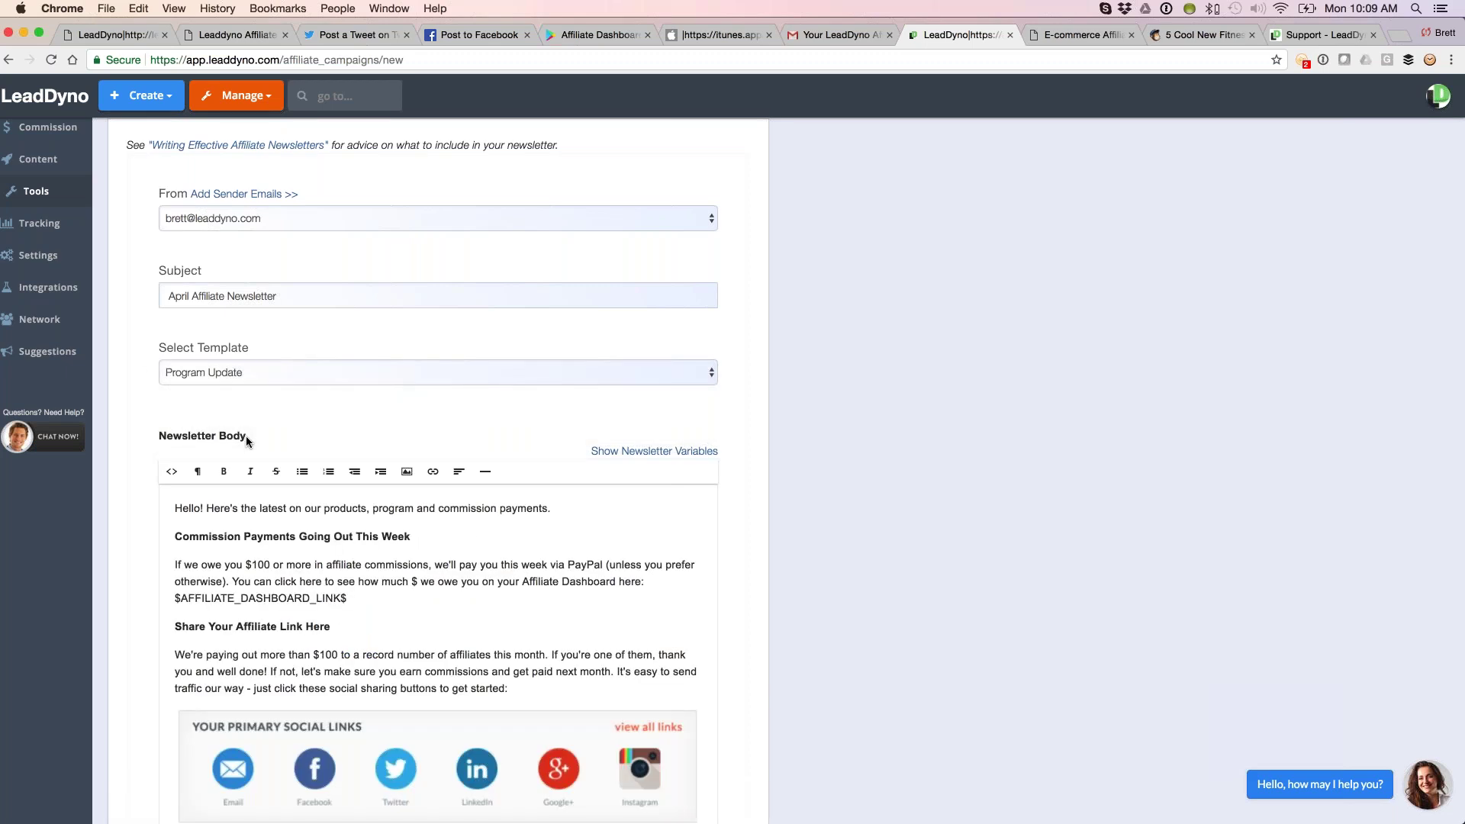
scroll(245, 436, down, 5)
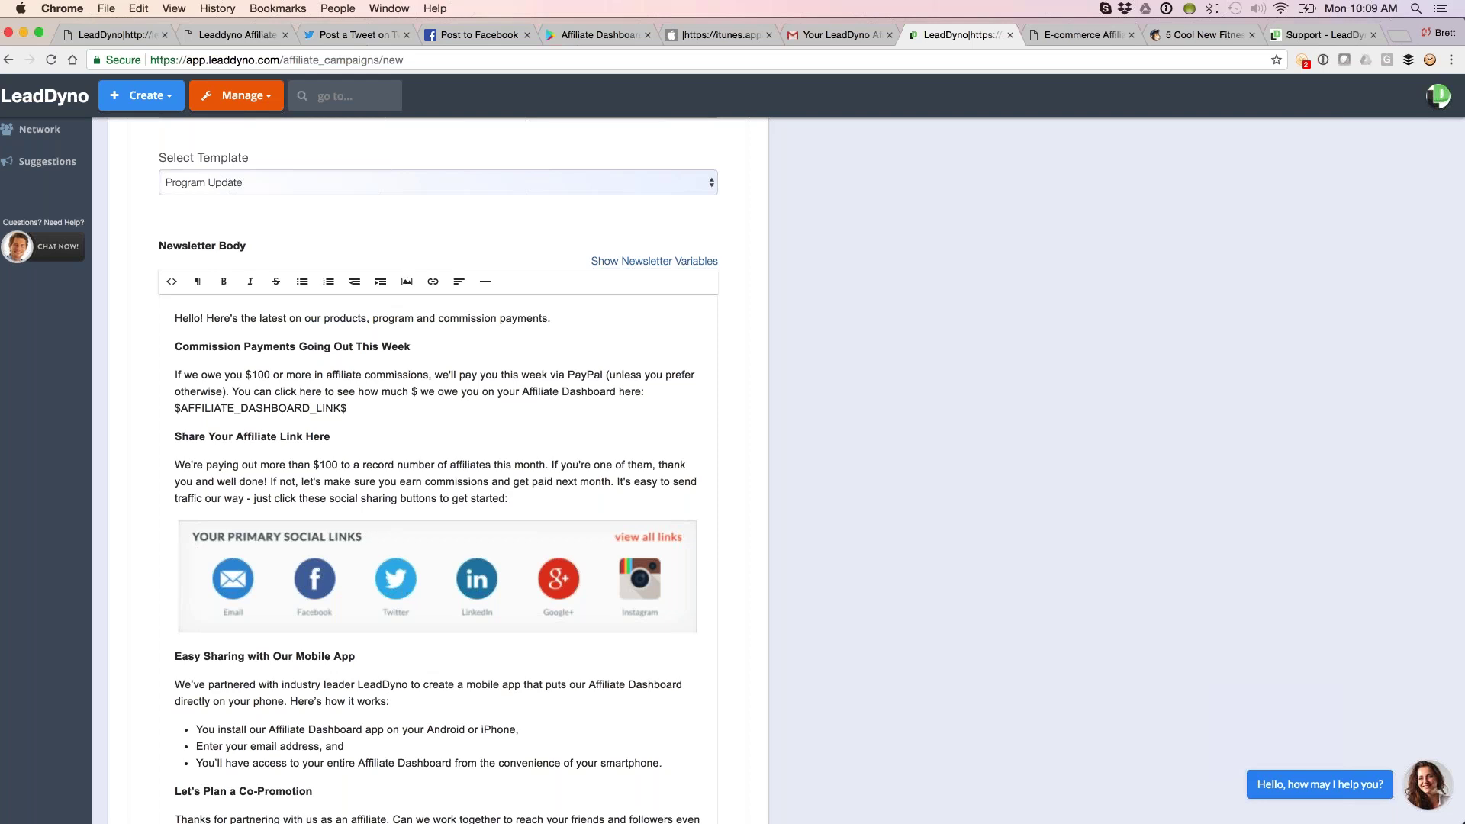
scroll(708, 658, down, 5)
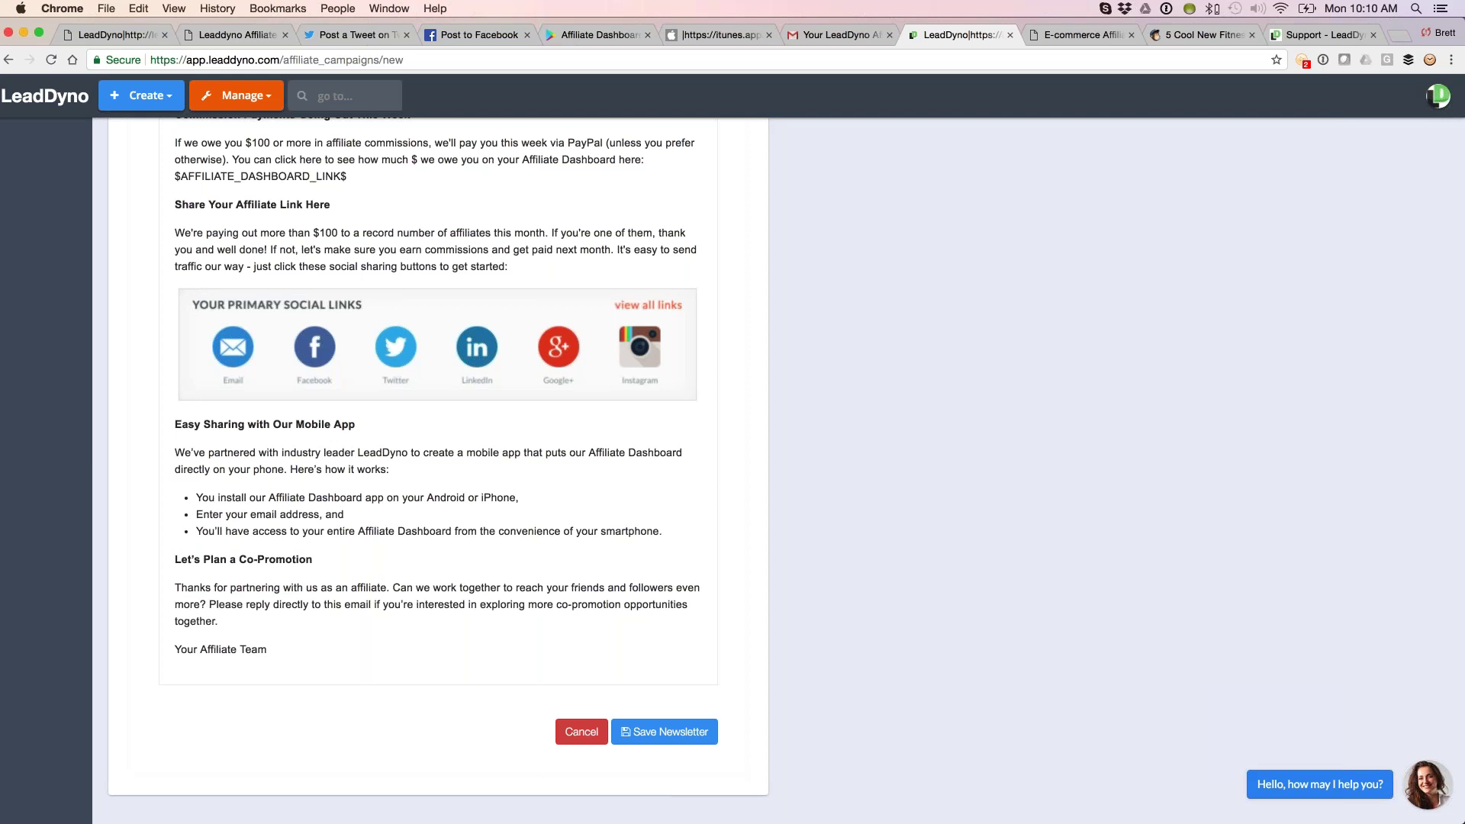
scroll(438, 457, up, 2)
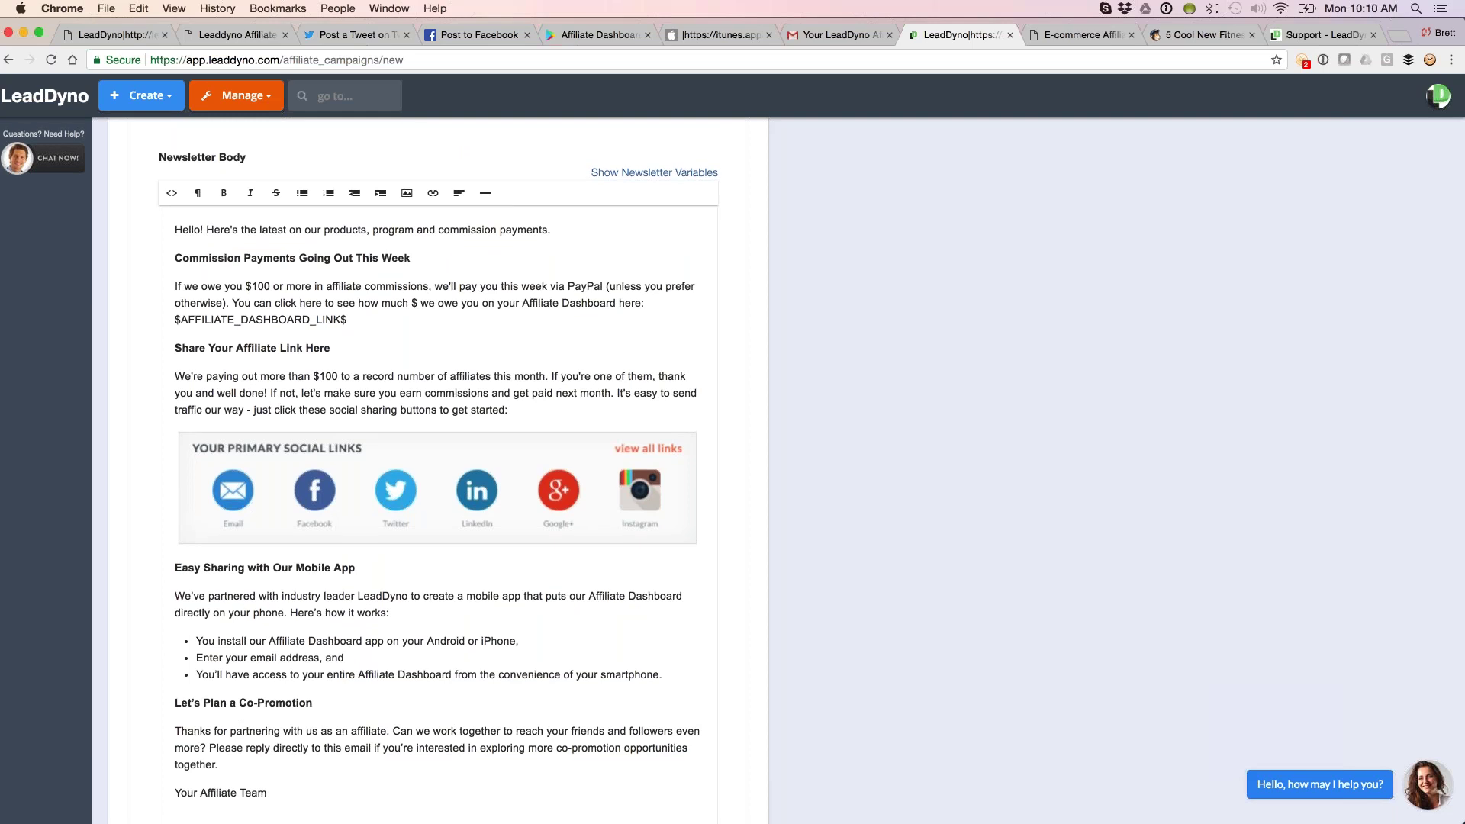
Review the New Signup automated affiliate email template.
key(super+r)
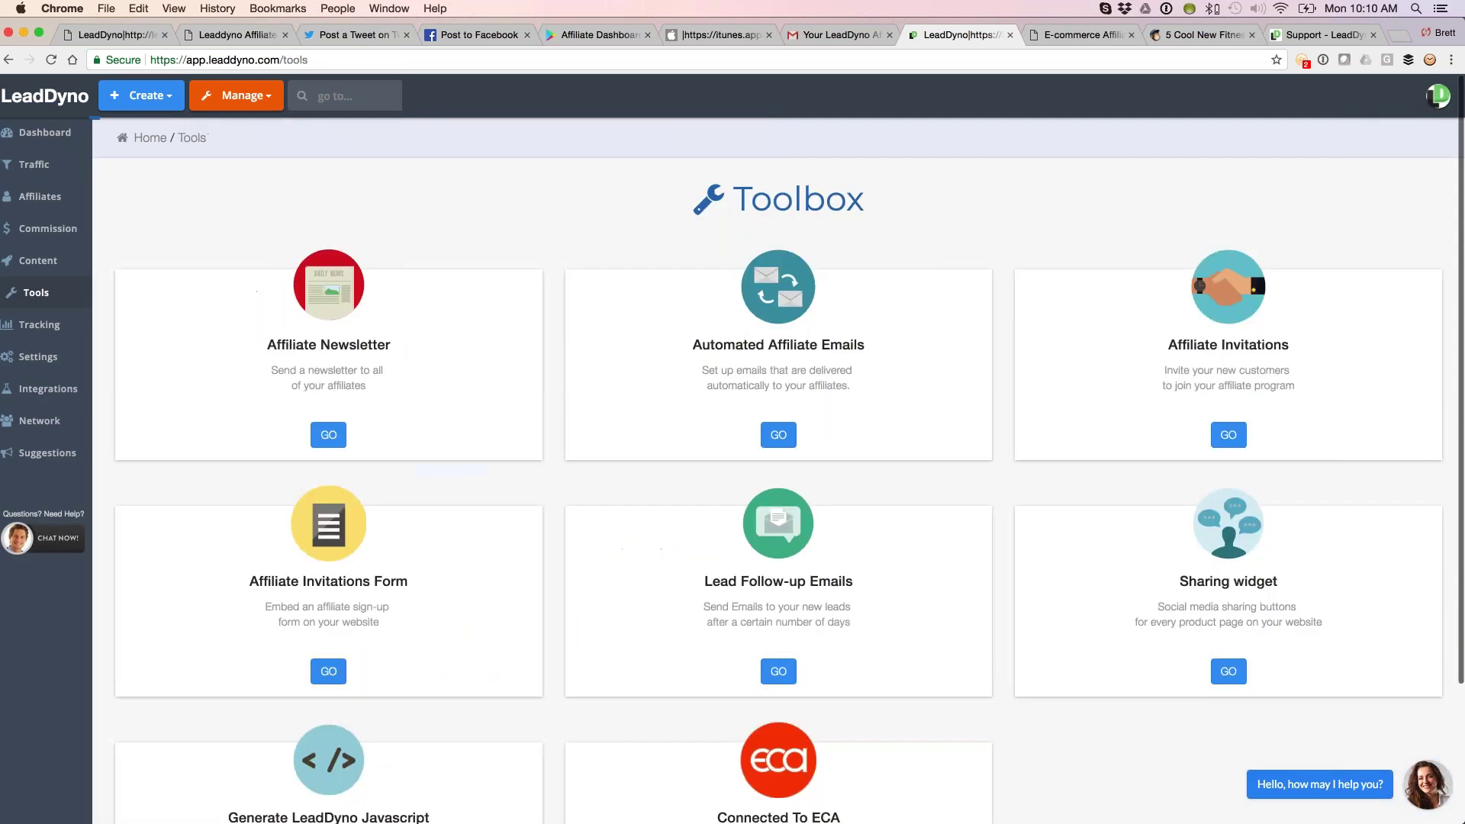
click(775, 400)
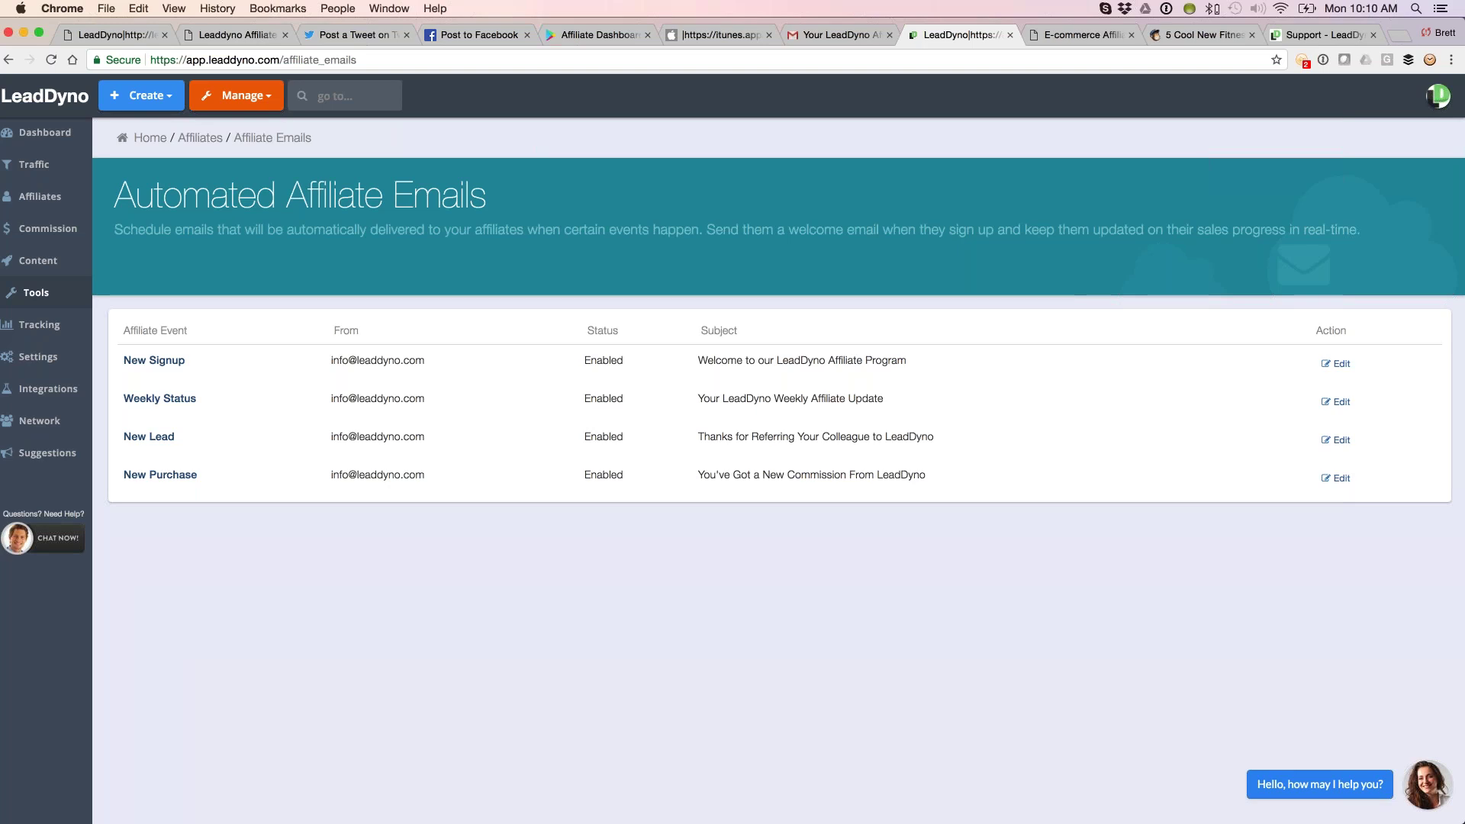
click(1336, 364)
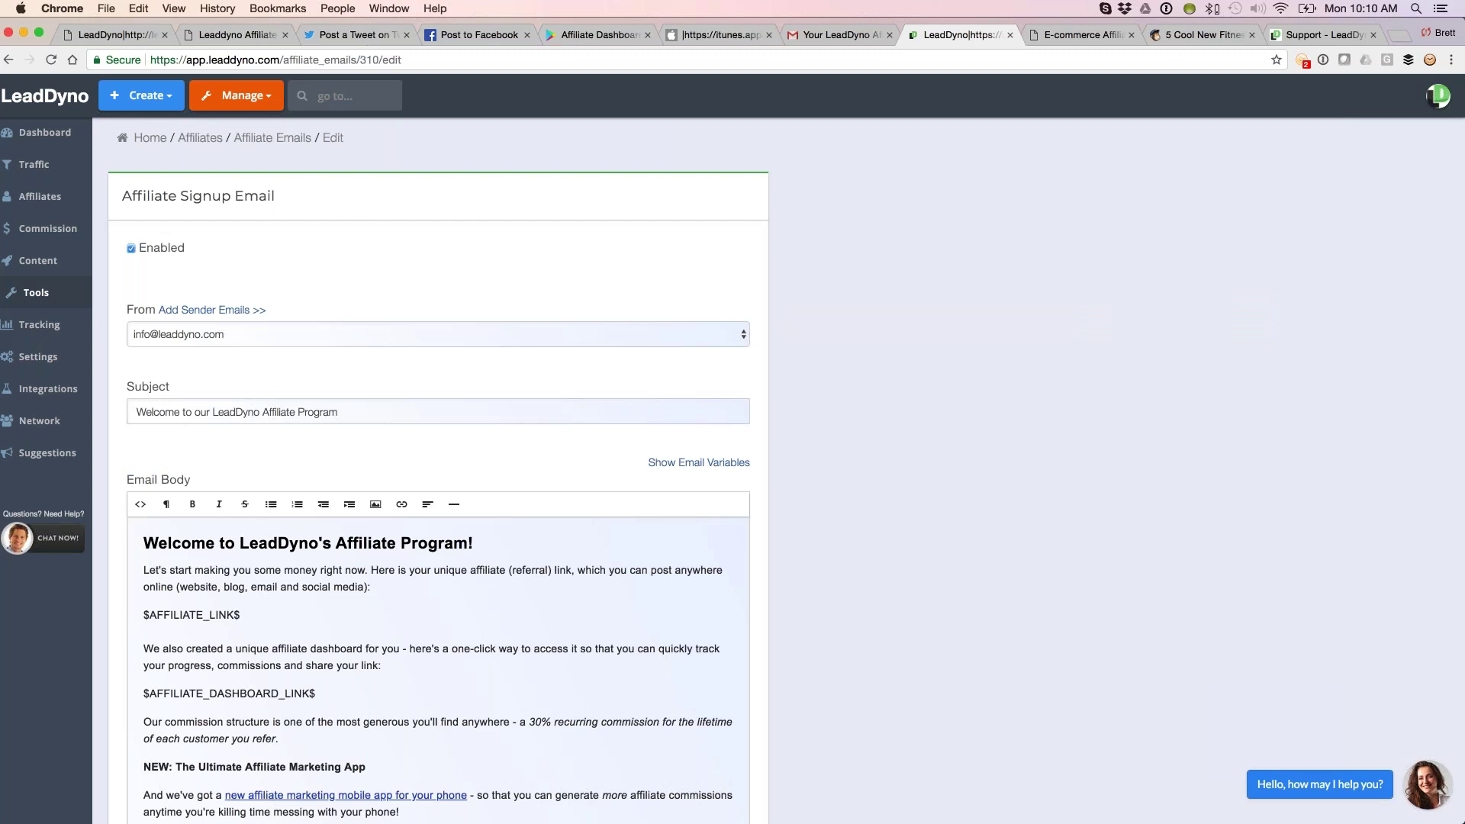
scroll(1460, 555, down, 2)
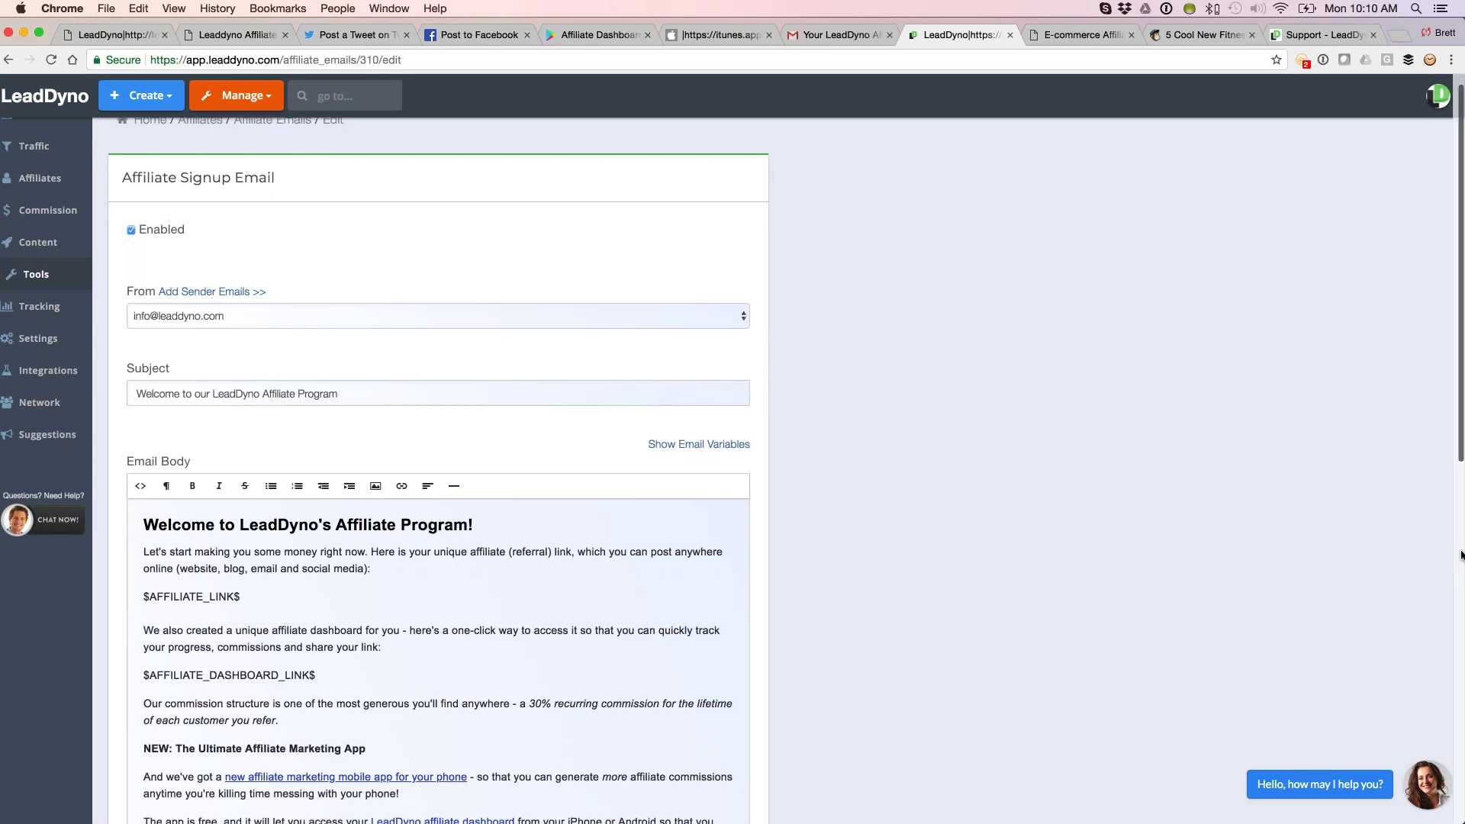
scroll(238, 592, down, 2)
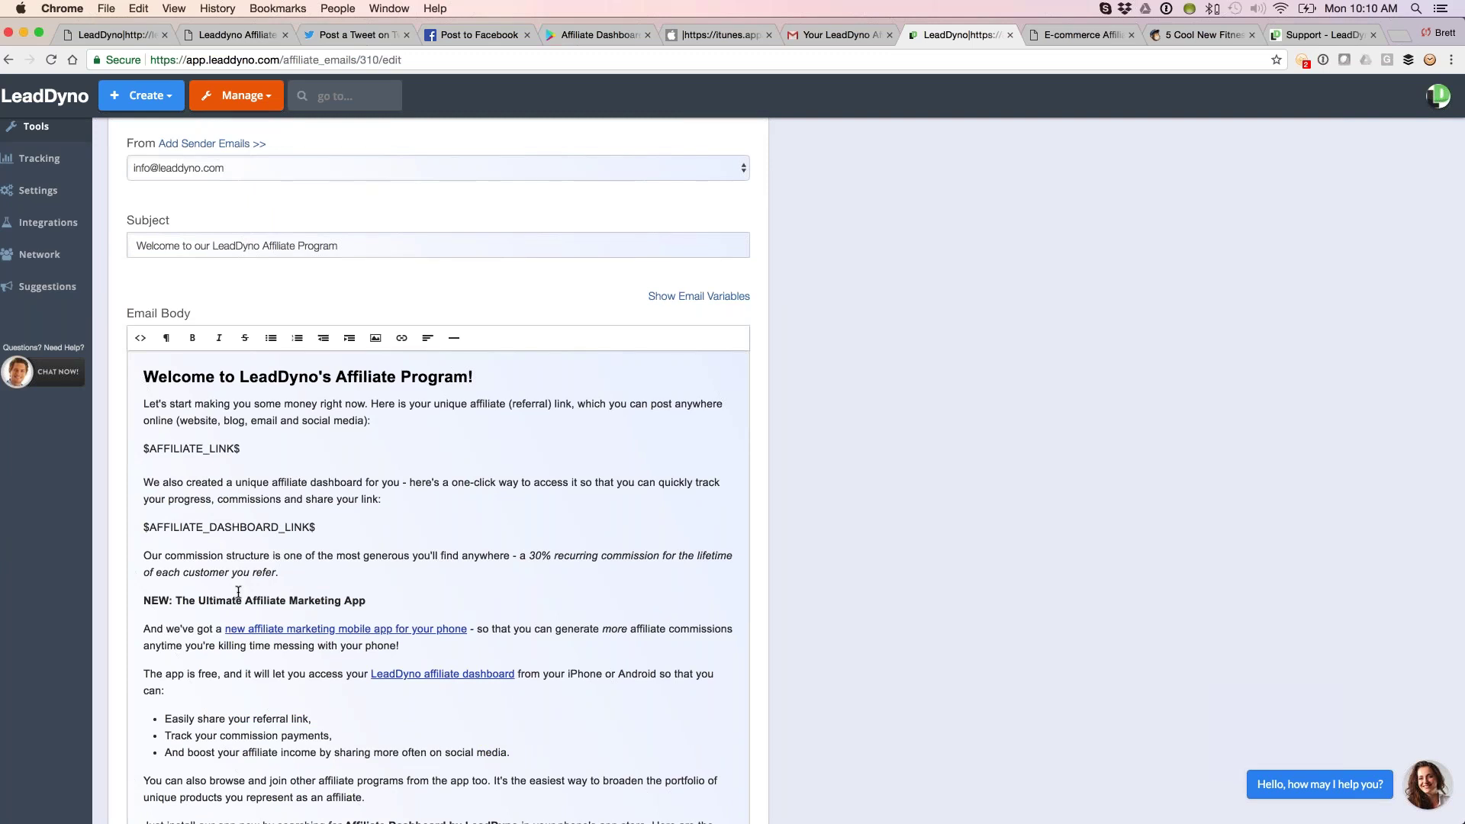
scroll(238, 592, up, 4)
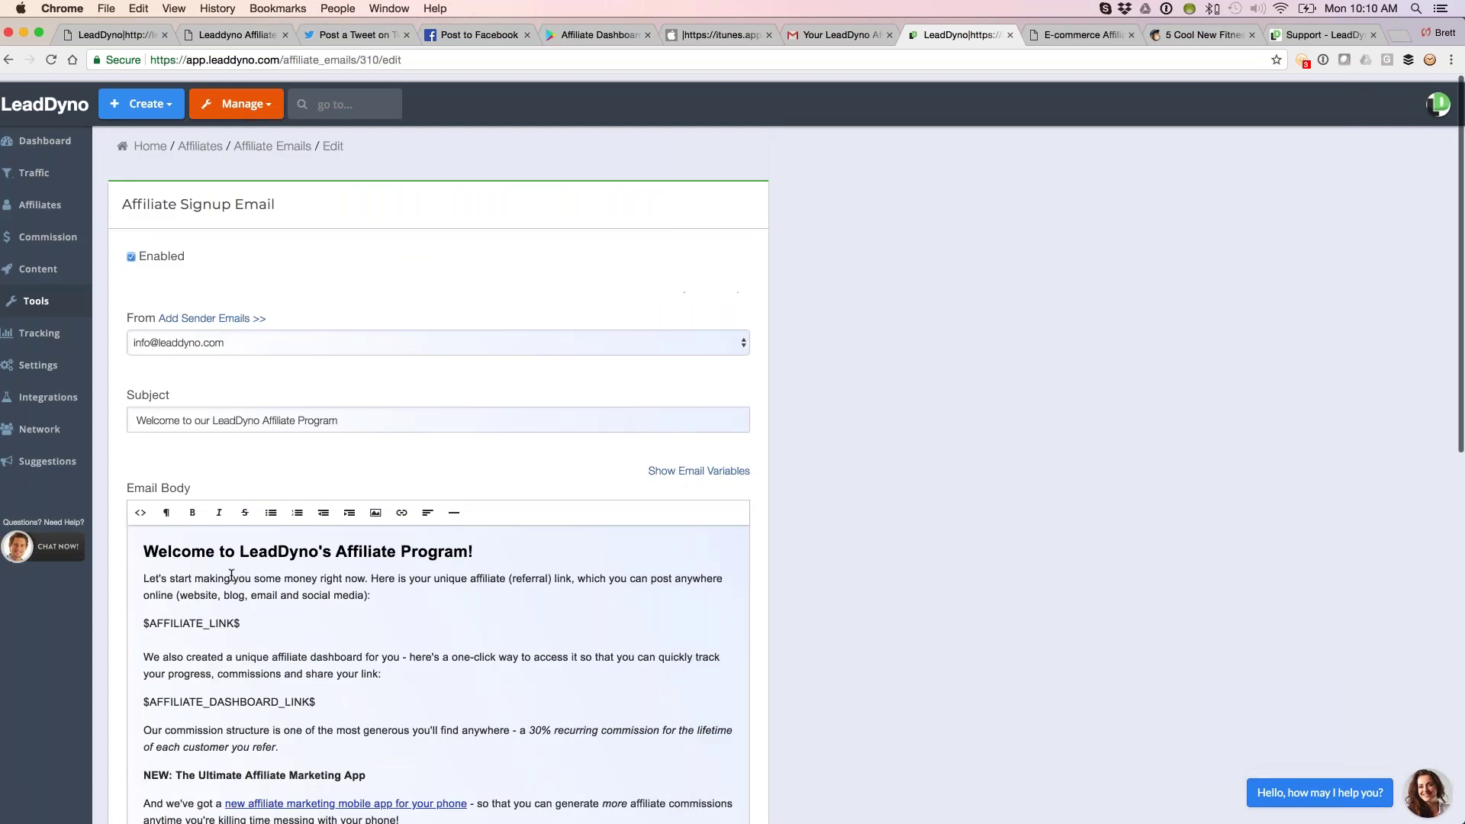
Review the Weekly Status automated email template, then return to the Toolbox.
click(36, 292)
click(792, 315)
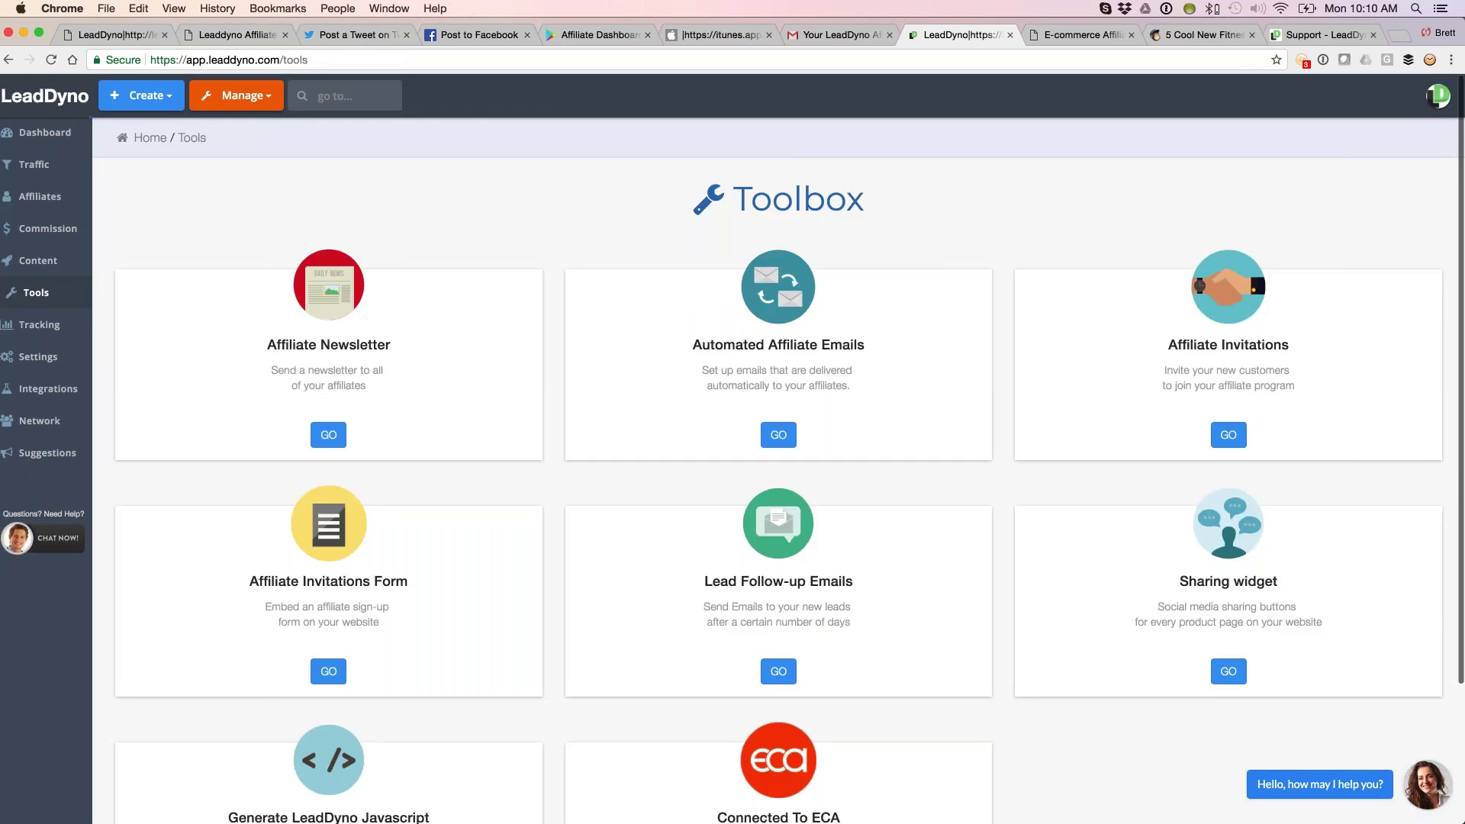
click(1337, 402)
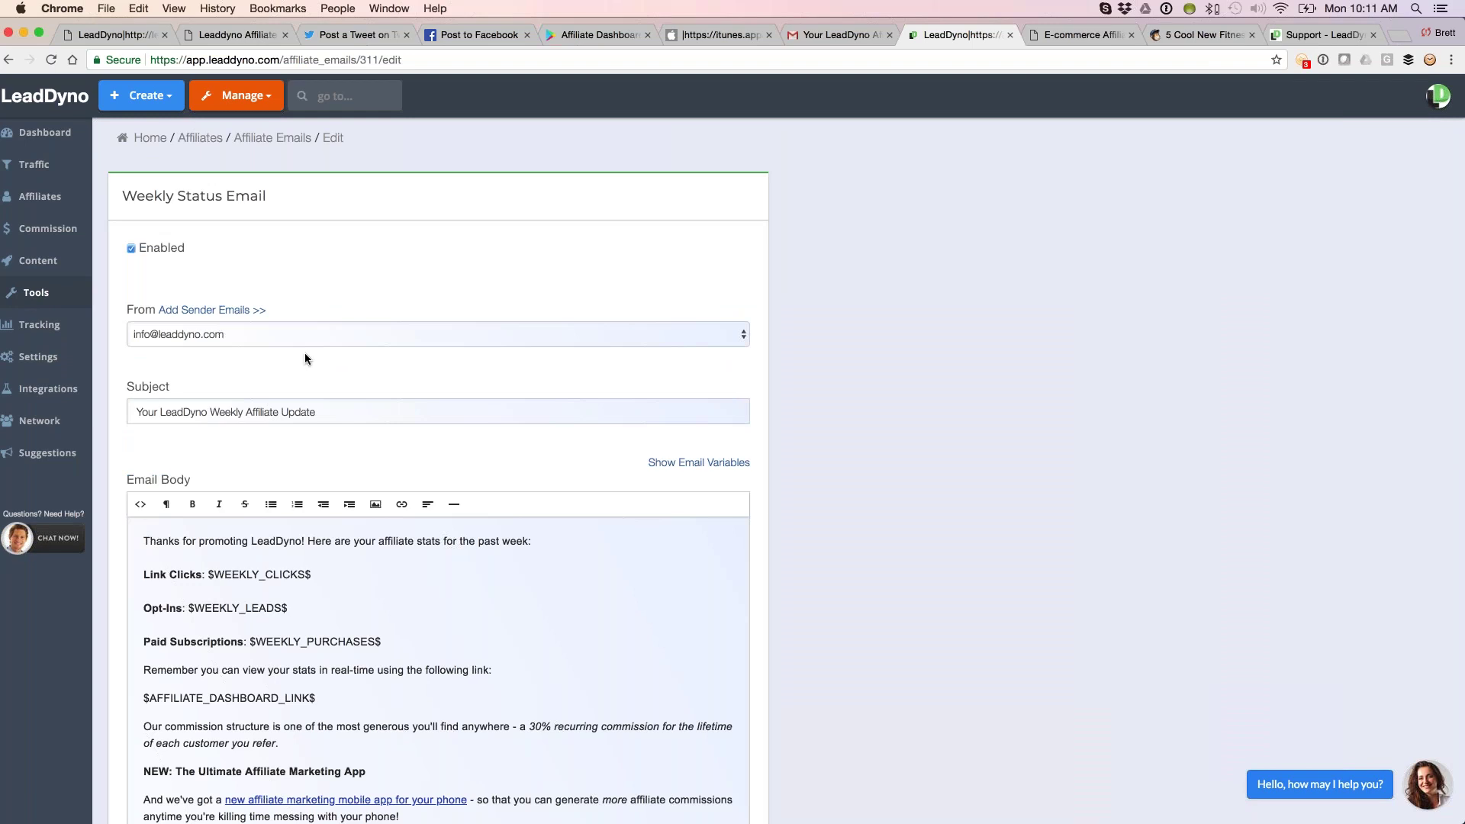
click(34, 294)
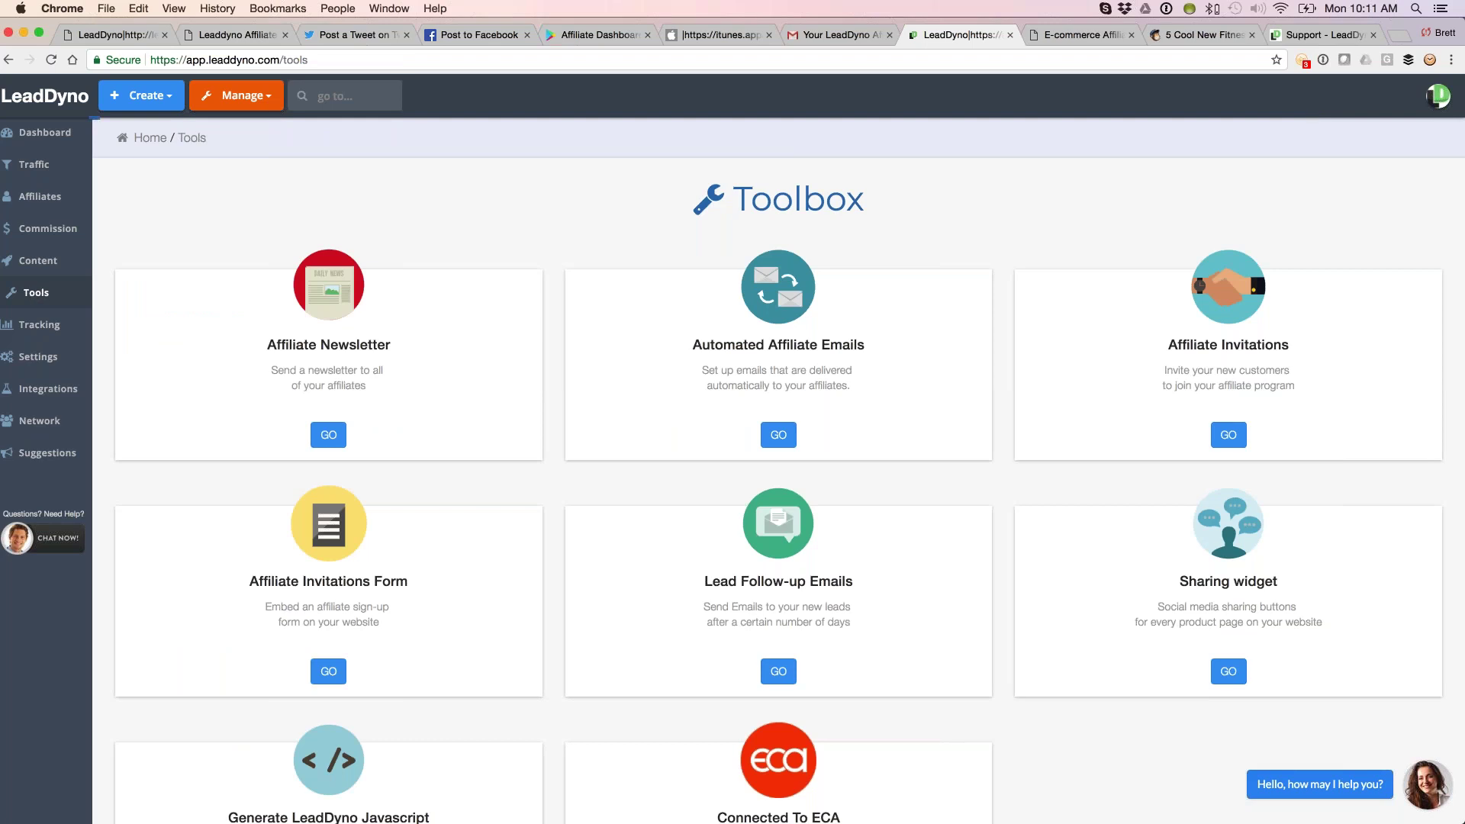
Read through the Affiliate Invitation Email editor, then switch to the E-Commerce Affiliates site.
click(1229, 435)
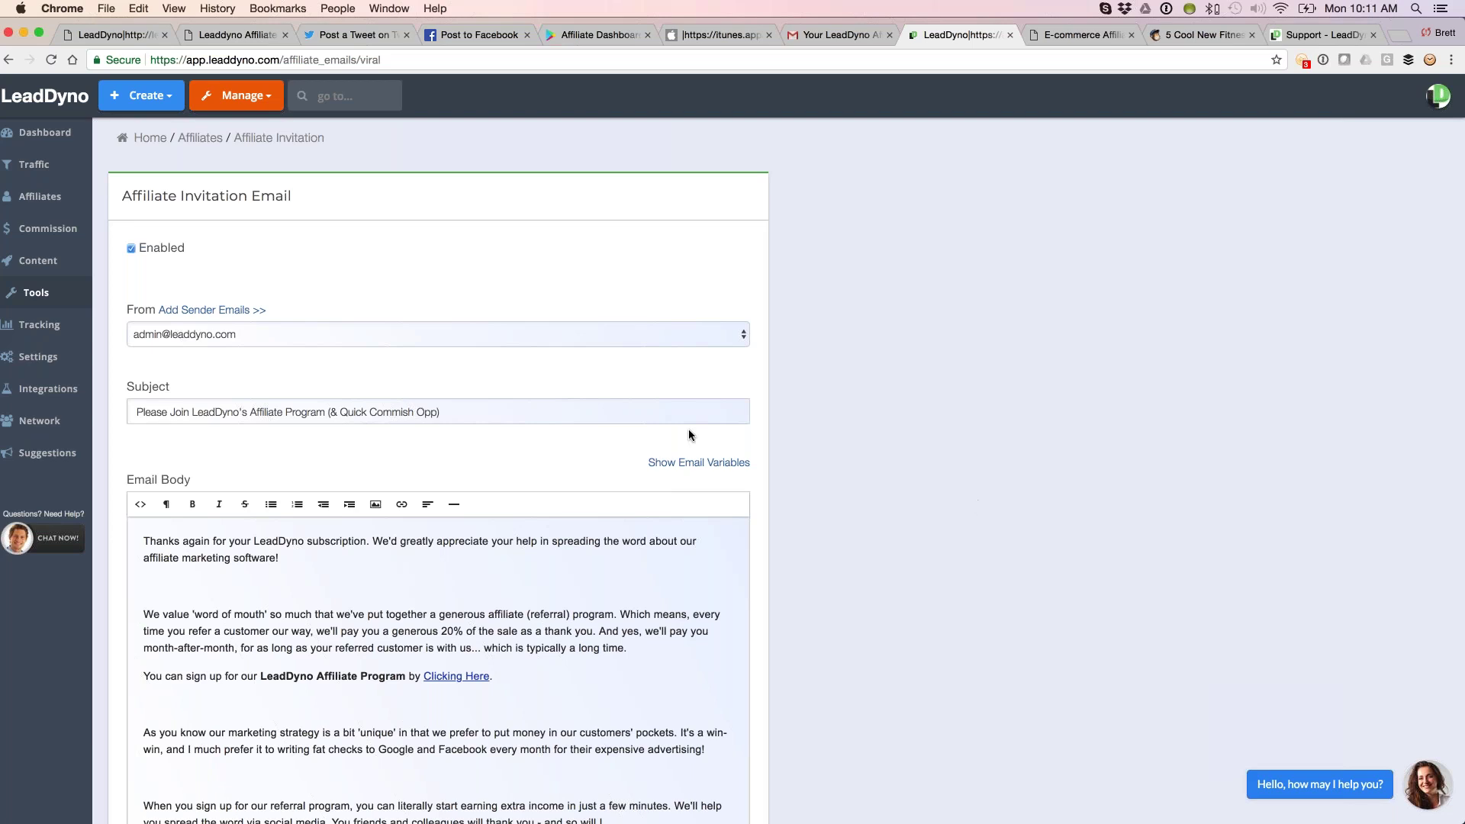
scroll(688, 429, down, 2)
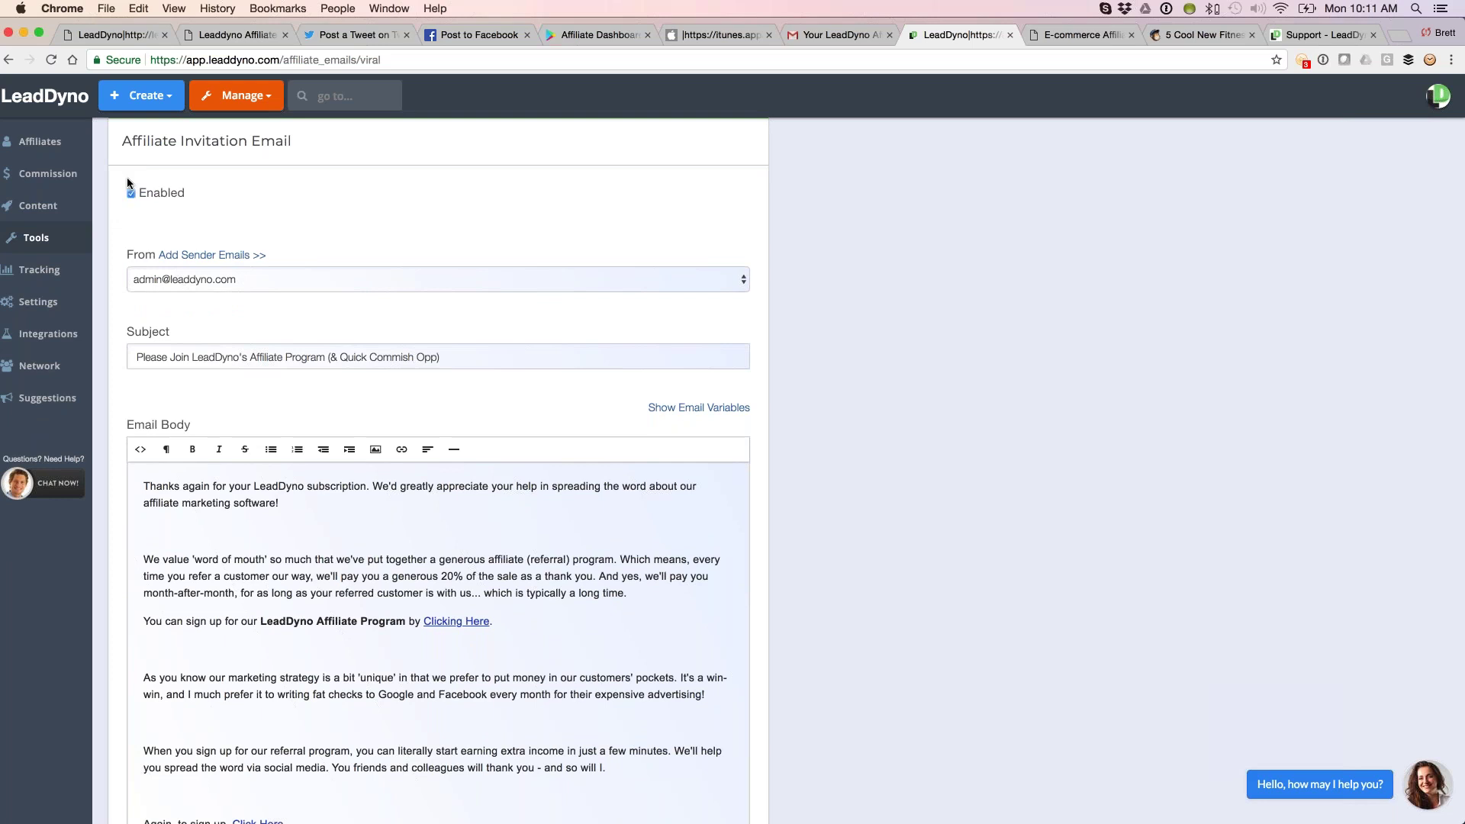
scroll(540, 640, down, 2)
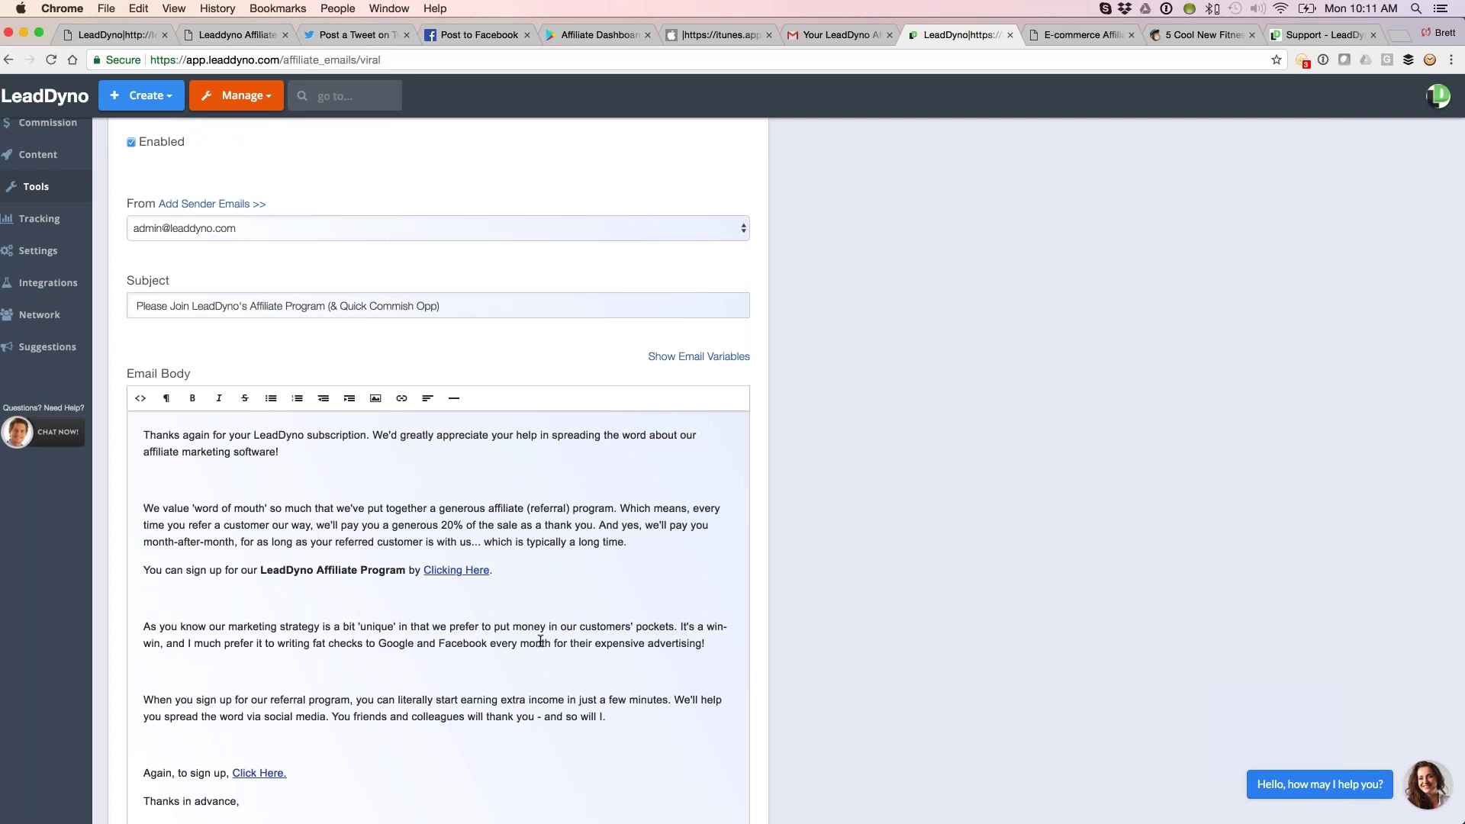
scroll(541, 641, up, 3)
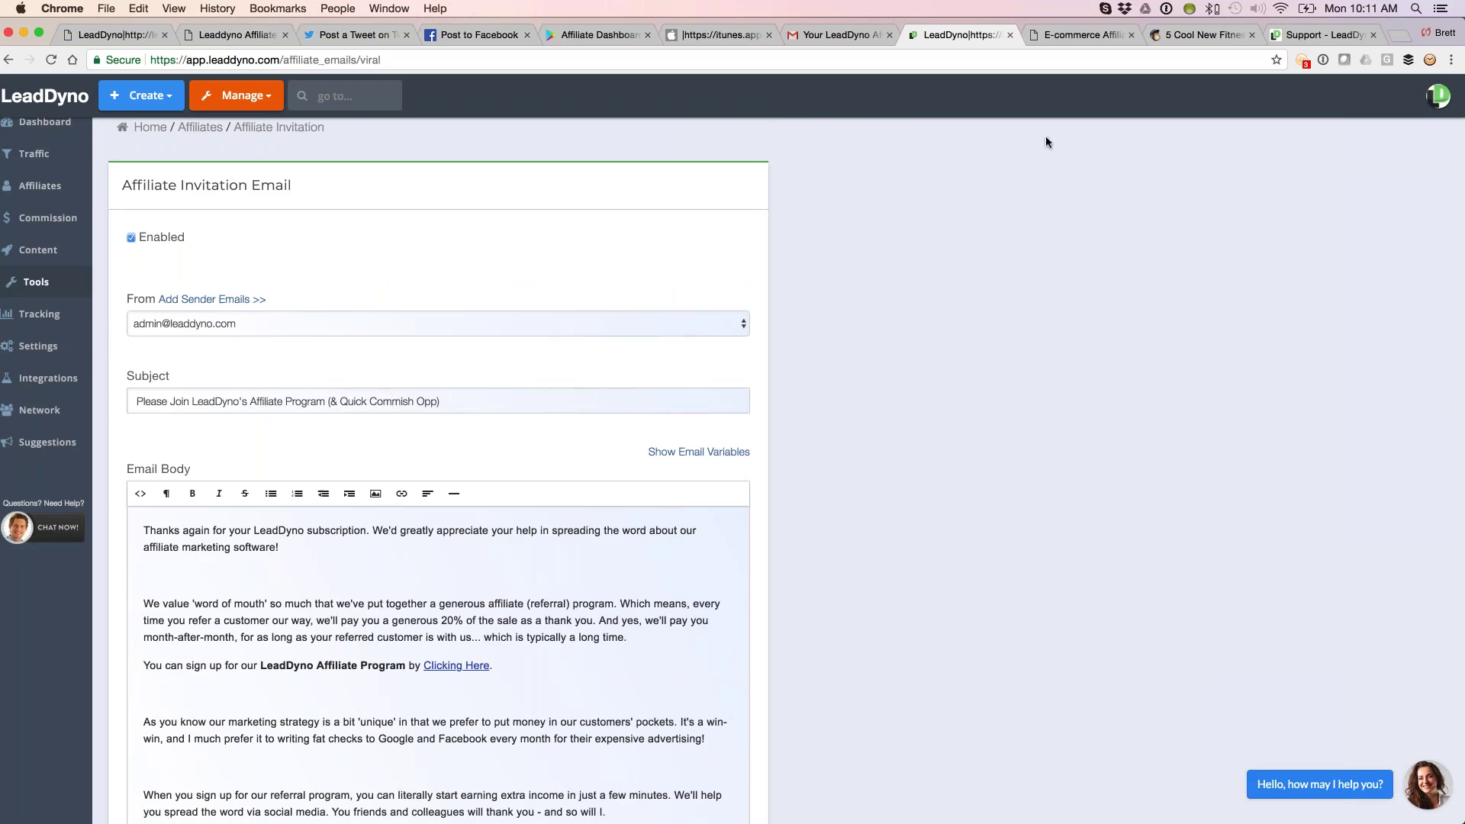
click(1074, 31)
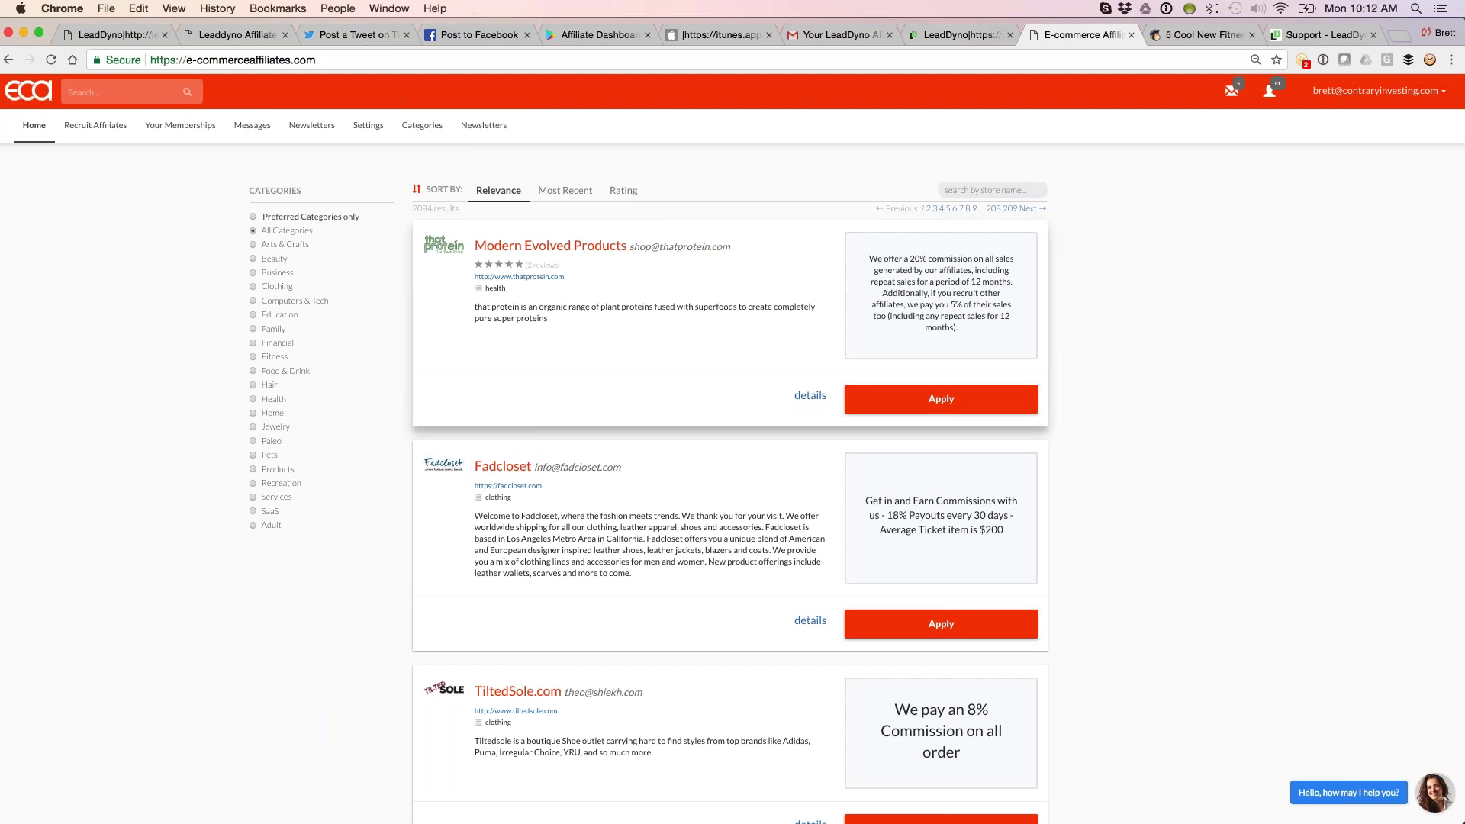
Bring up the '5 Cool New Fitness Affiliate Programs' email.
click(1199, 38)
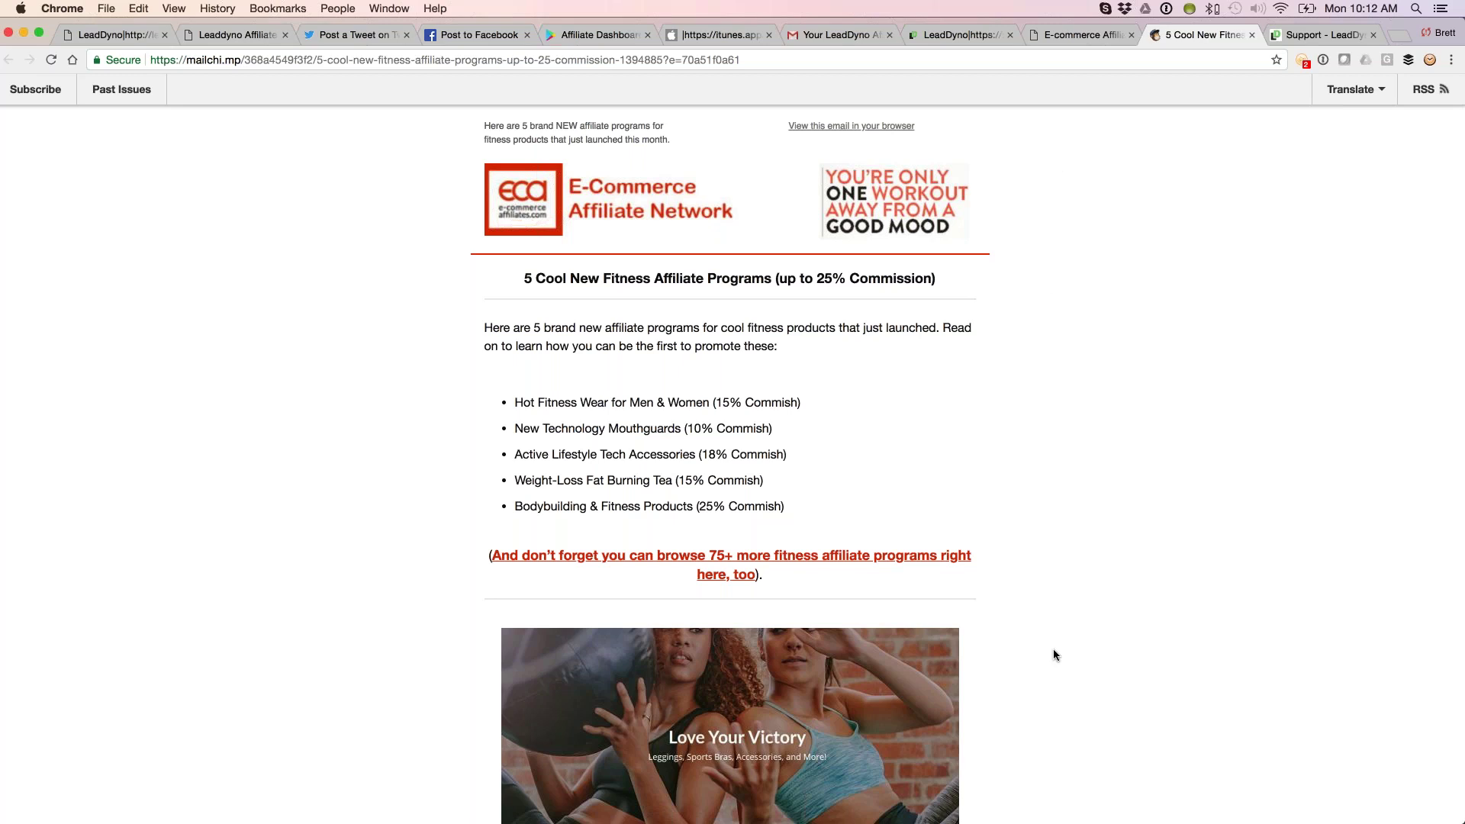
Read the Mailchimp fitness affiliate programs newsletter, then return to LeadDyno's Affiliate Invitation Email.
scroll(1054, 654, down, 15)
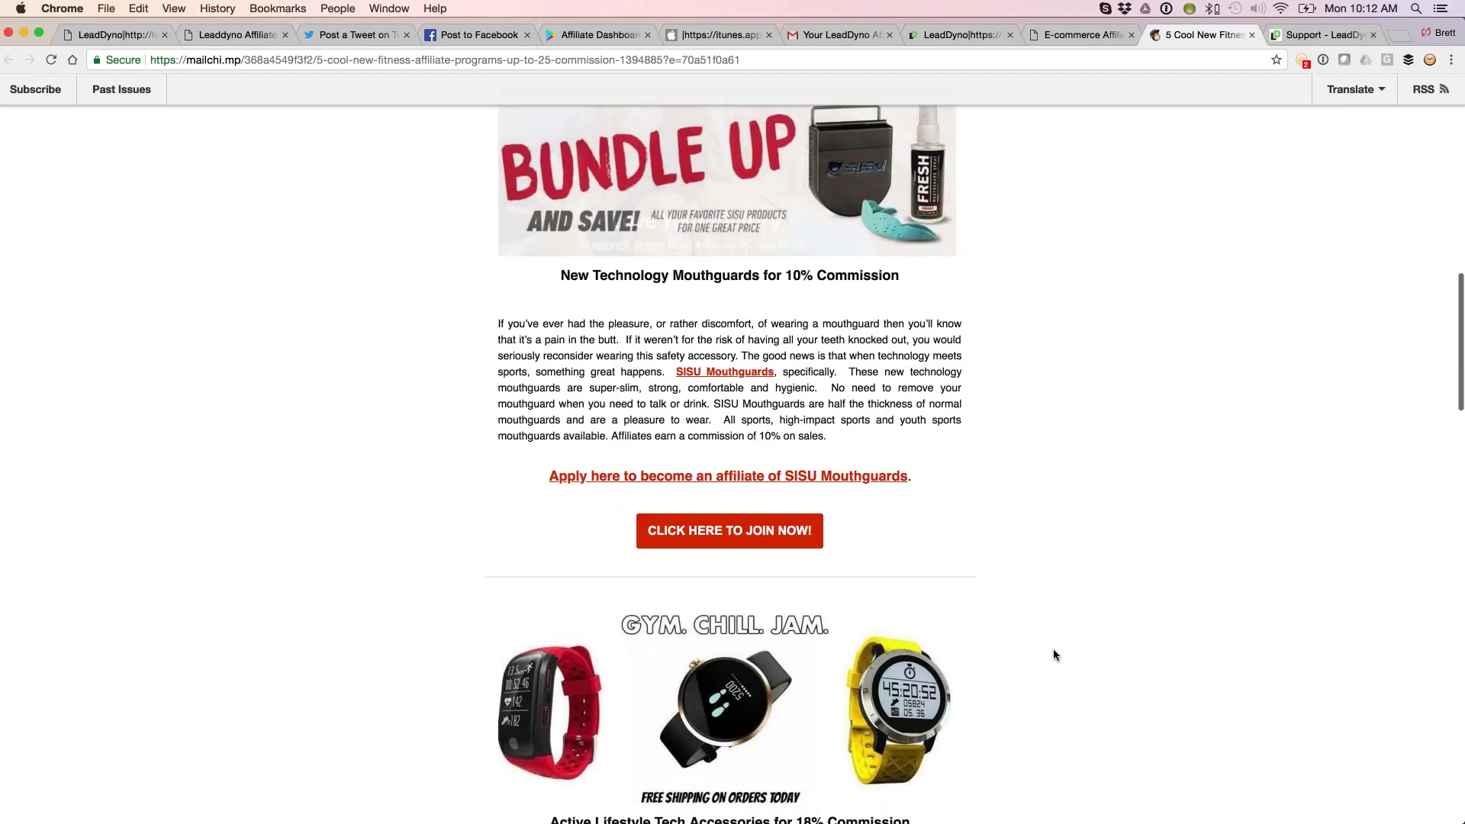
scroll(1053, 654, down, 5)
scroll(1053, 654, up, 5)
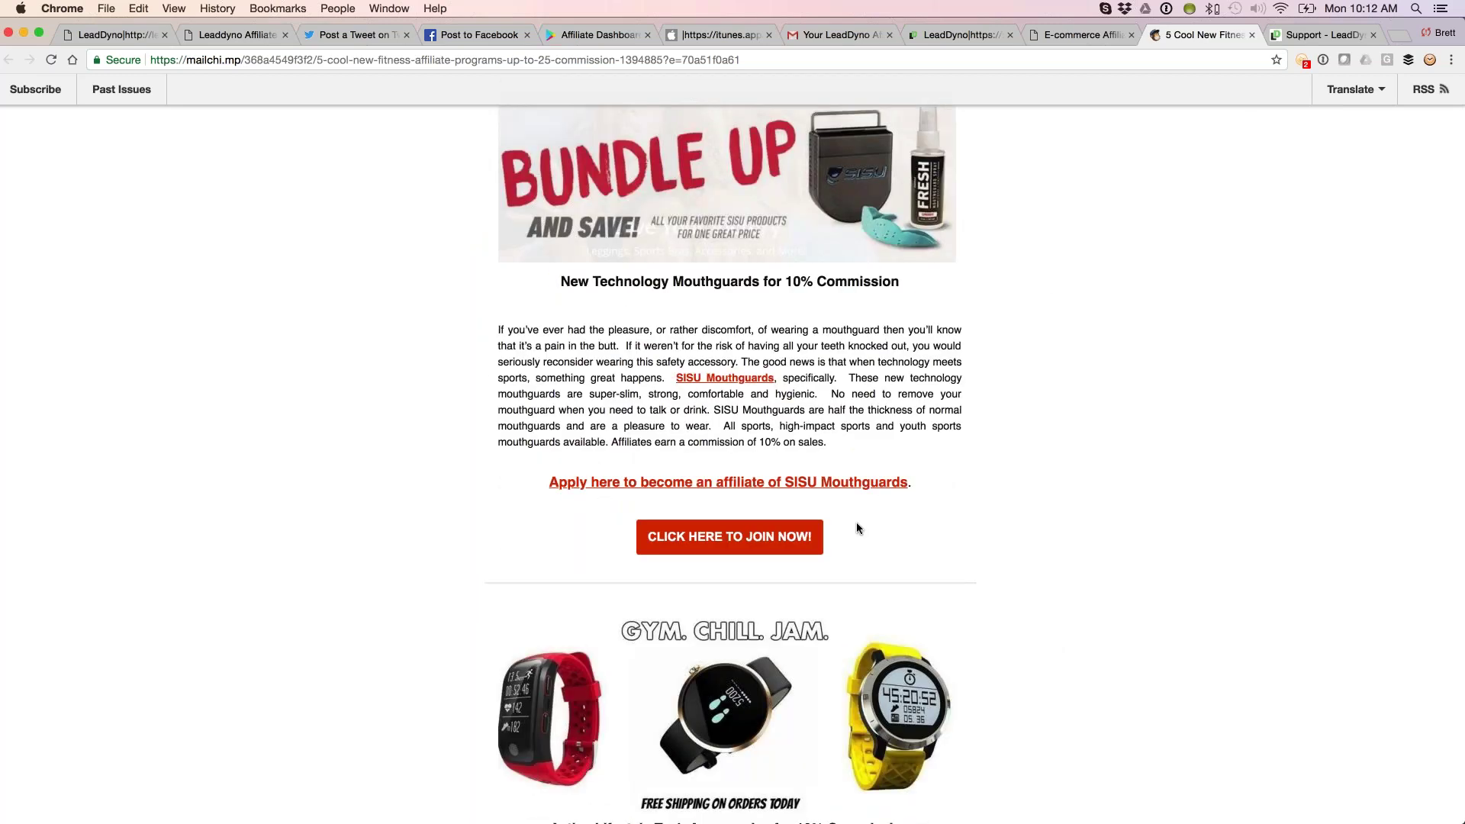
scroll(856, 522, down, 10)
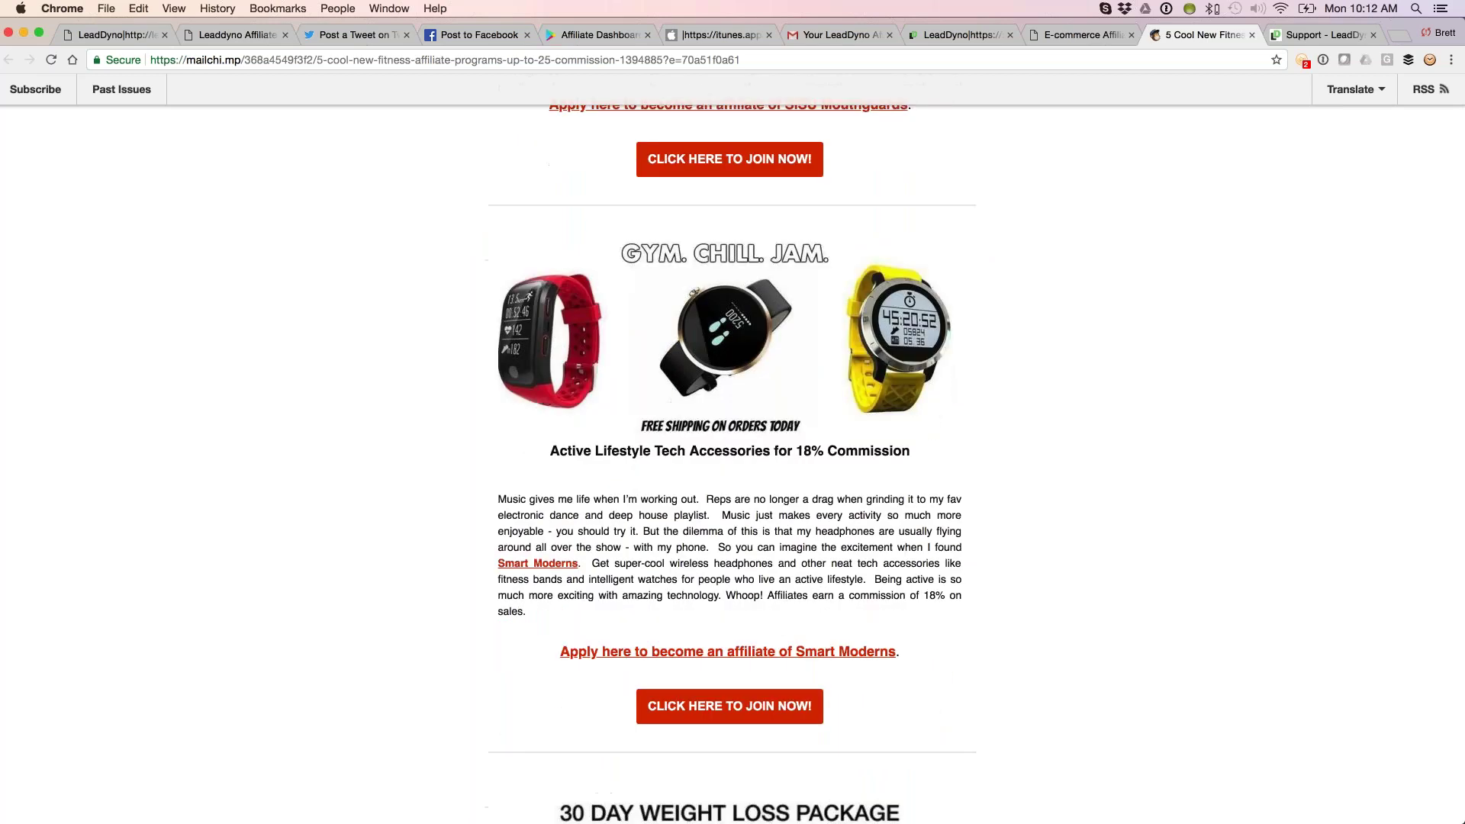
scroll(729, 458, down, 2)
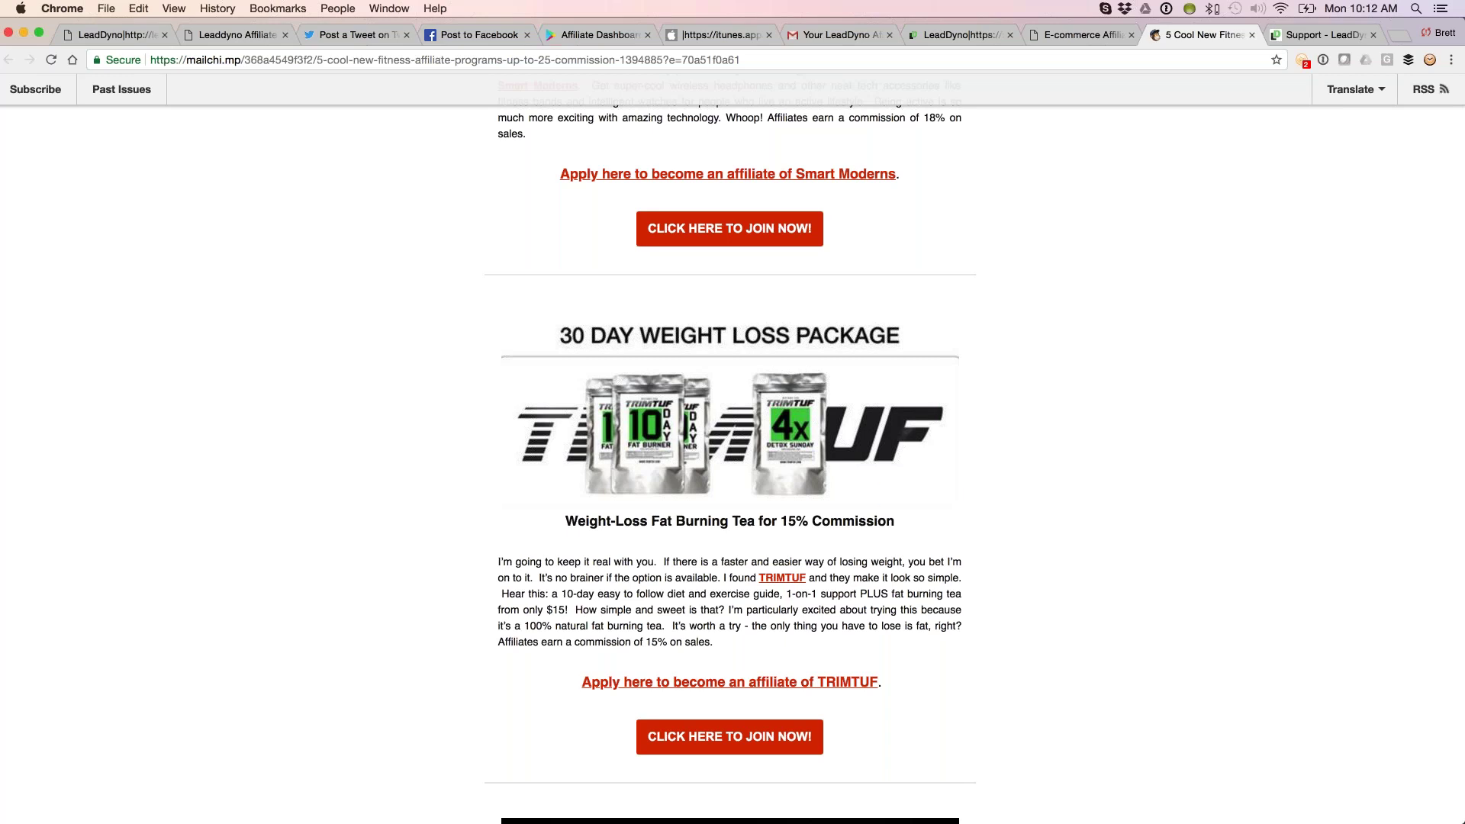
click(928, 38)
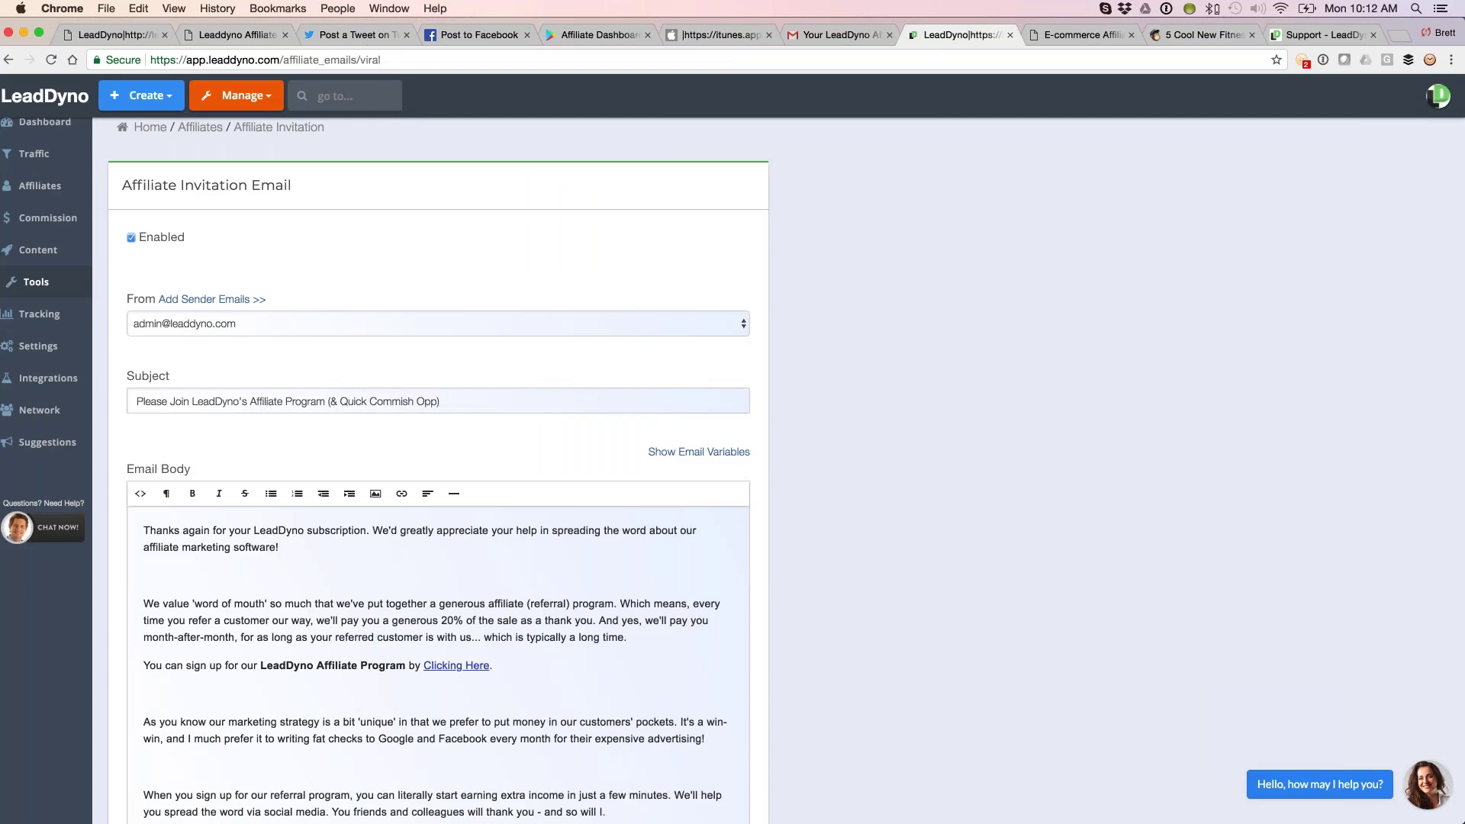
Open ecommerceaffiliates.com via Network, then switch to the LeadDyno Support page.
click(35, 415)
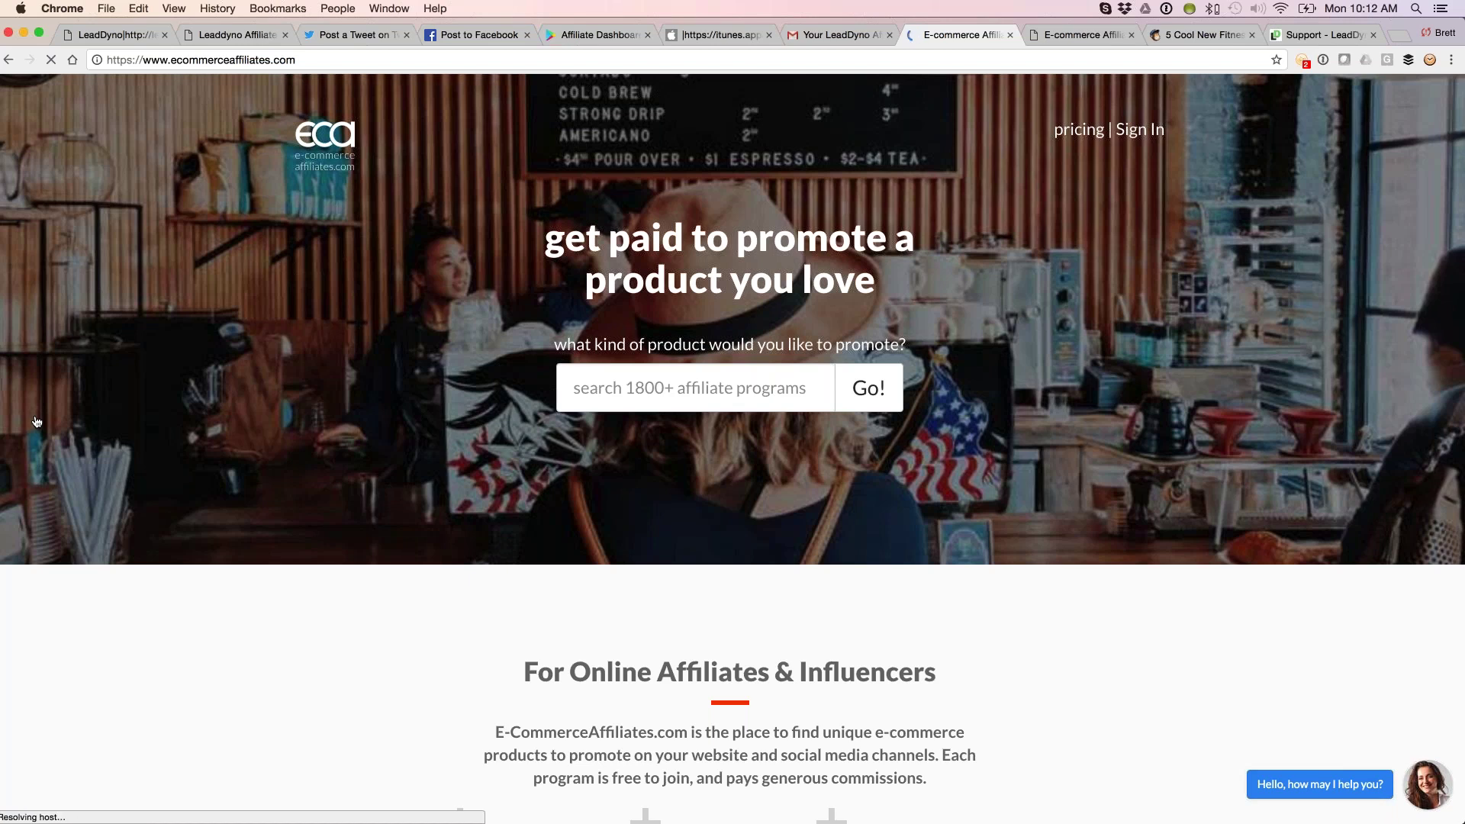
click(1295, 40)
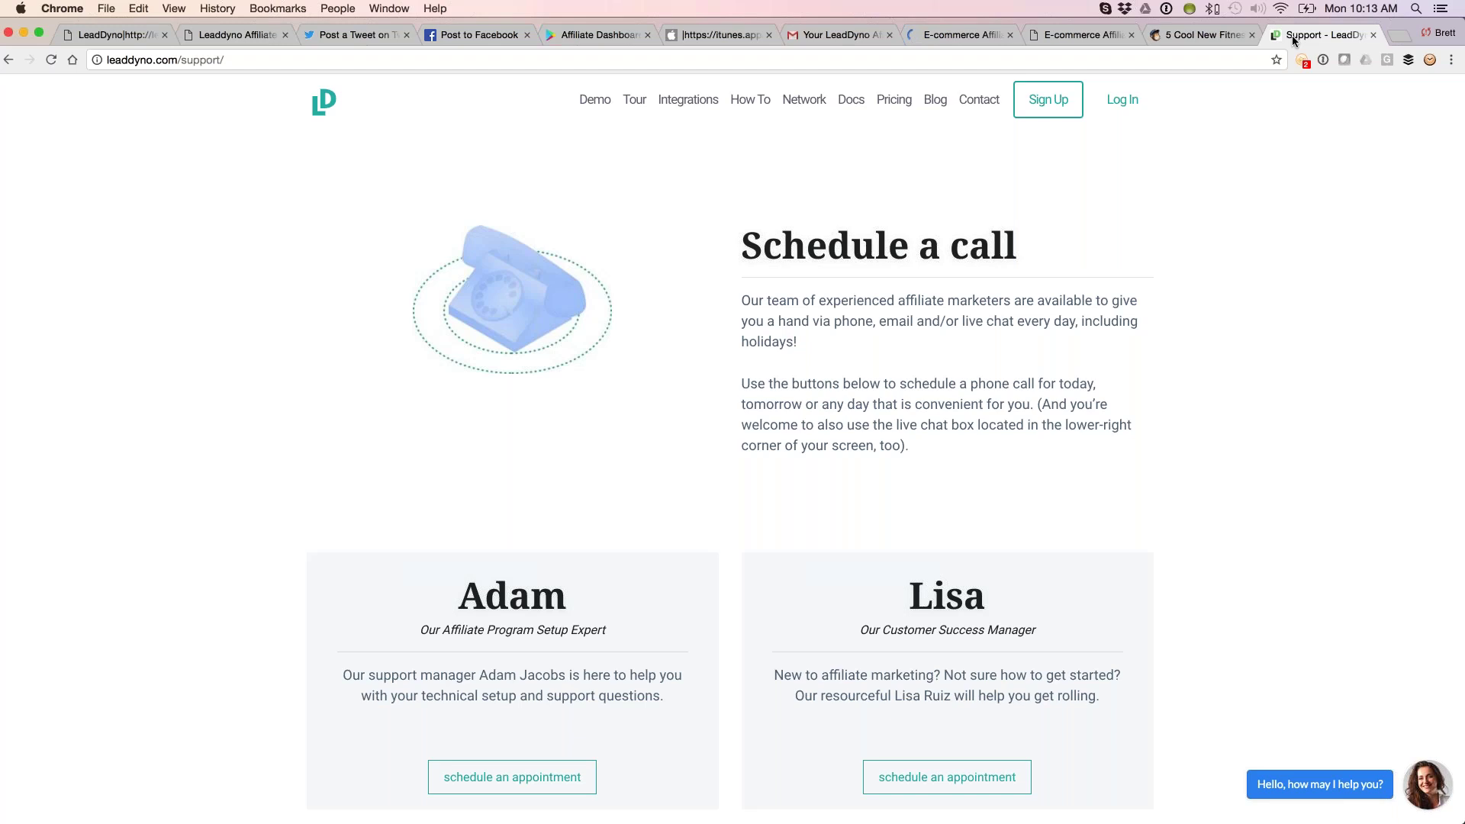
Copy the Schedule a call support page URL.
key(super+l)
key(super+c)
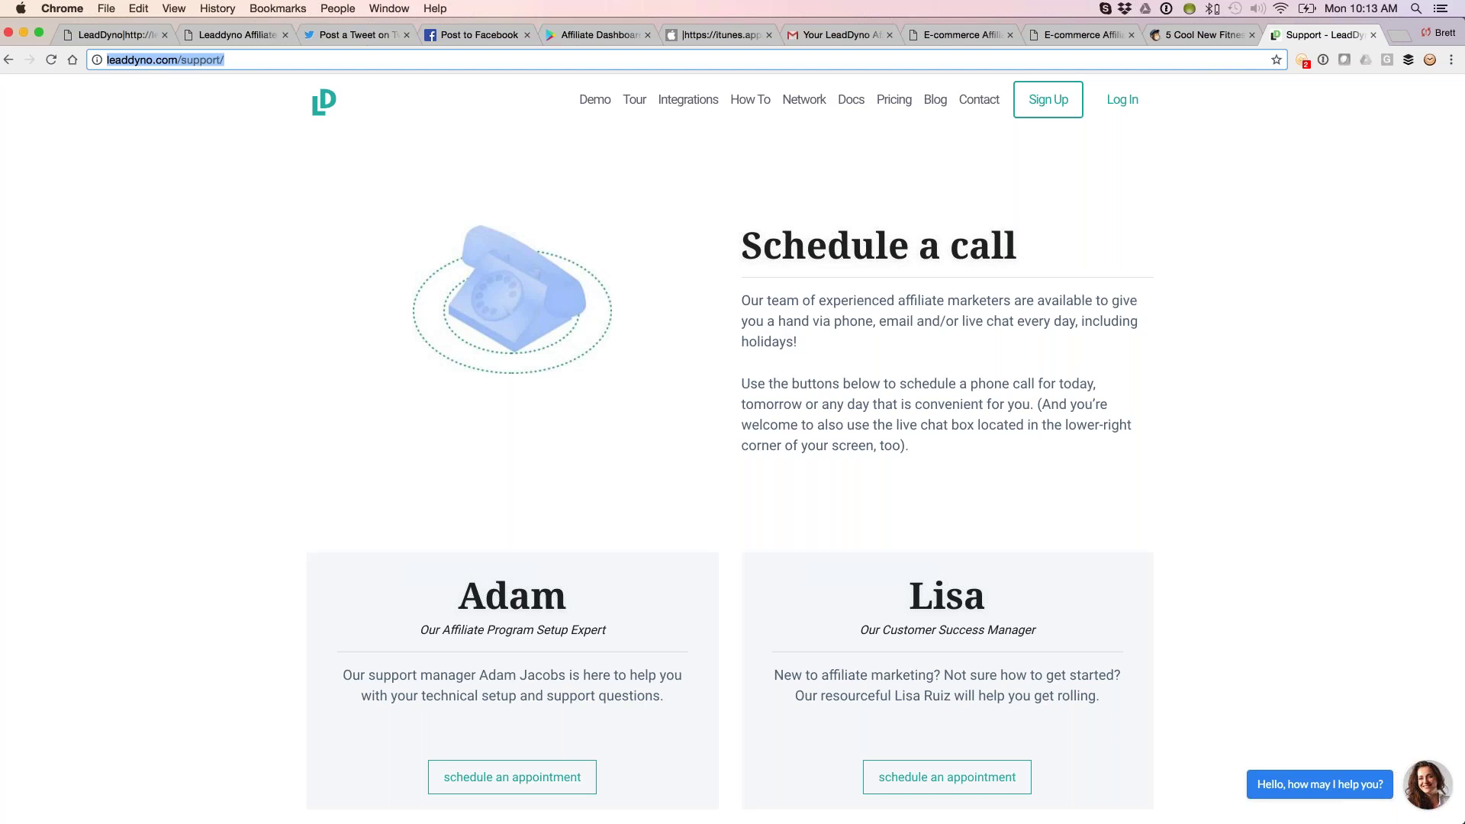
Copy the leaddyno.leaddyno.com affiliate signup page URL.
click(116, 32)
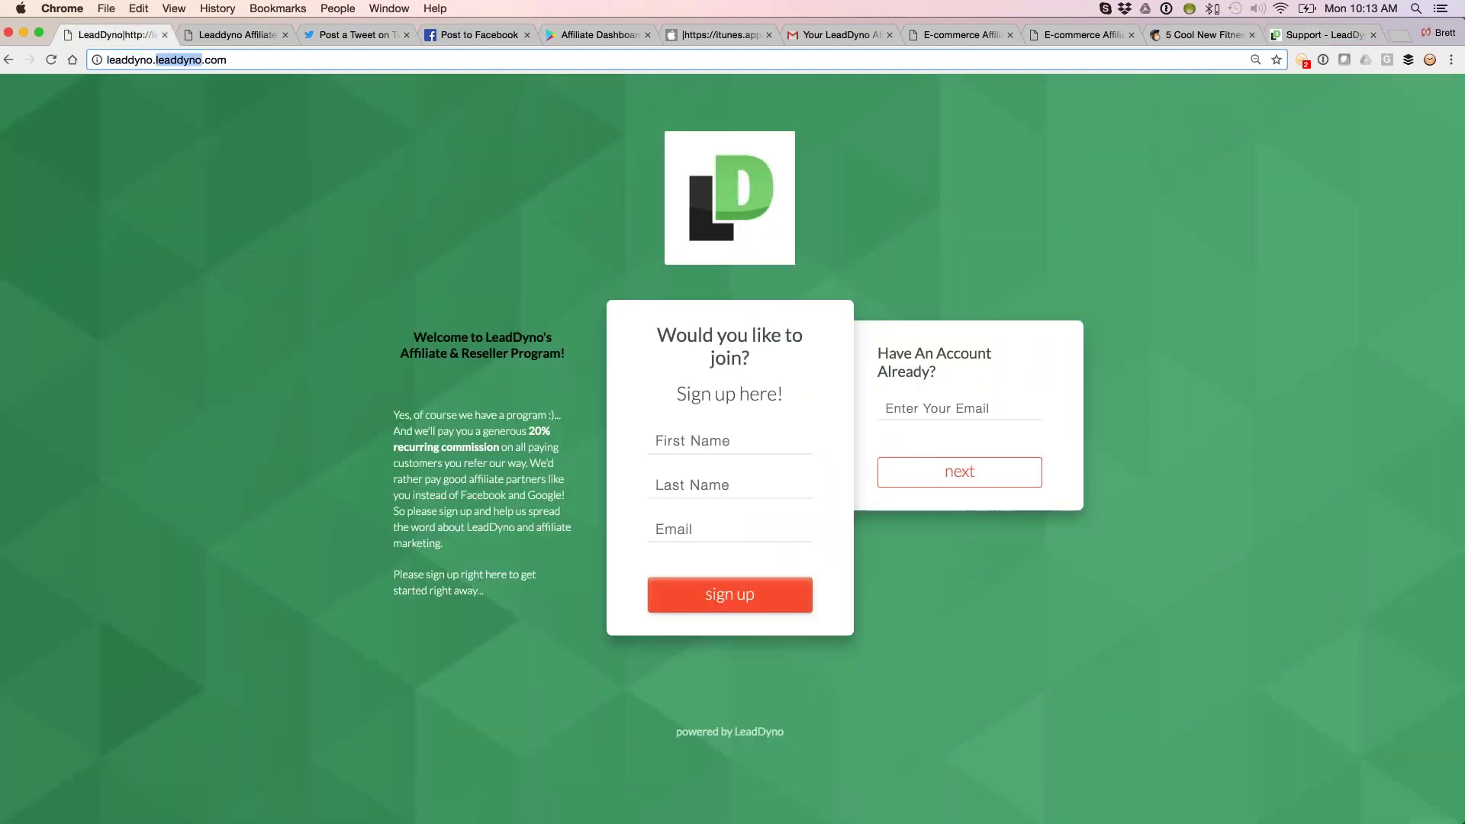
key(super+l)
key(super+c)
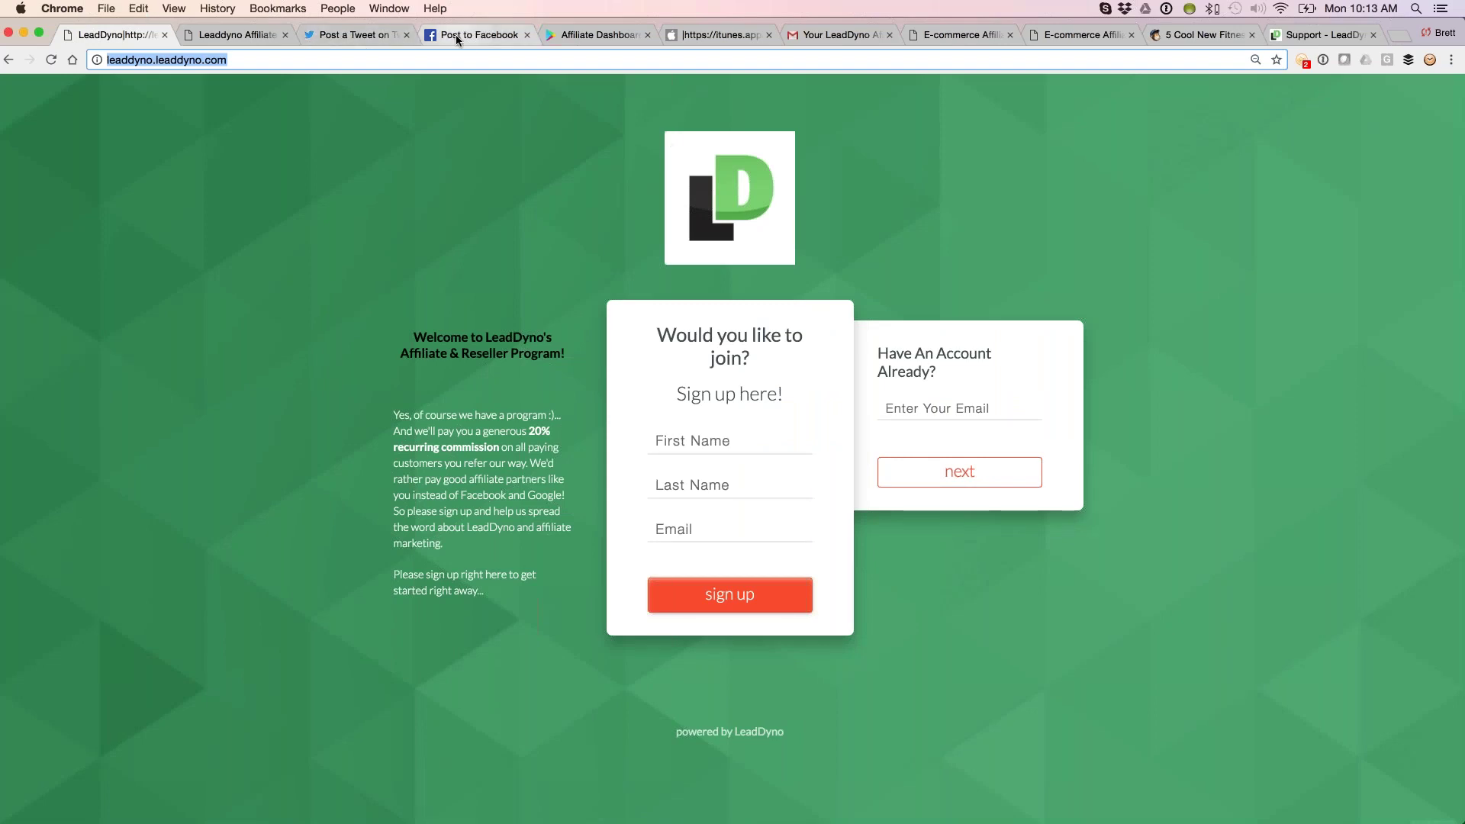
Open facebook.com and paste the signup link into a new News Feed post.
click(458, 40)
text(facebook)
key(Return)
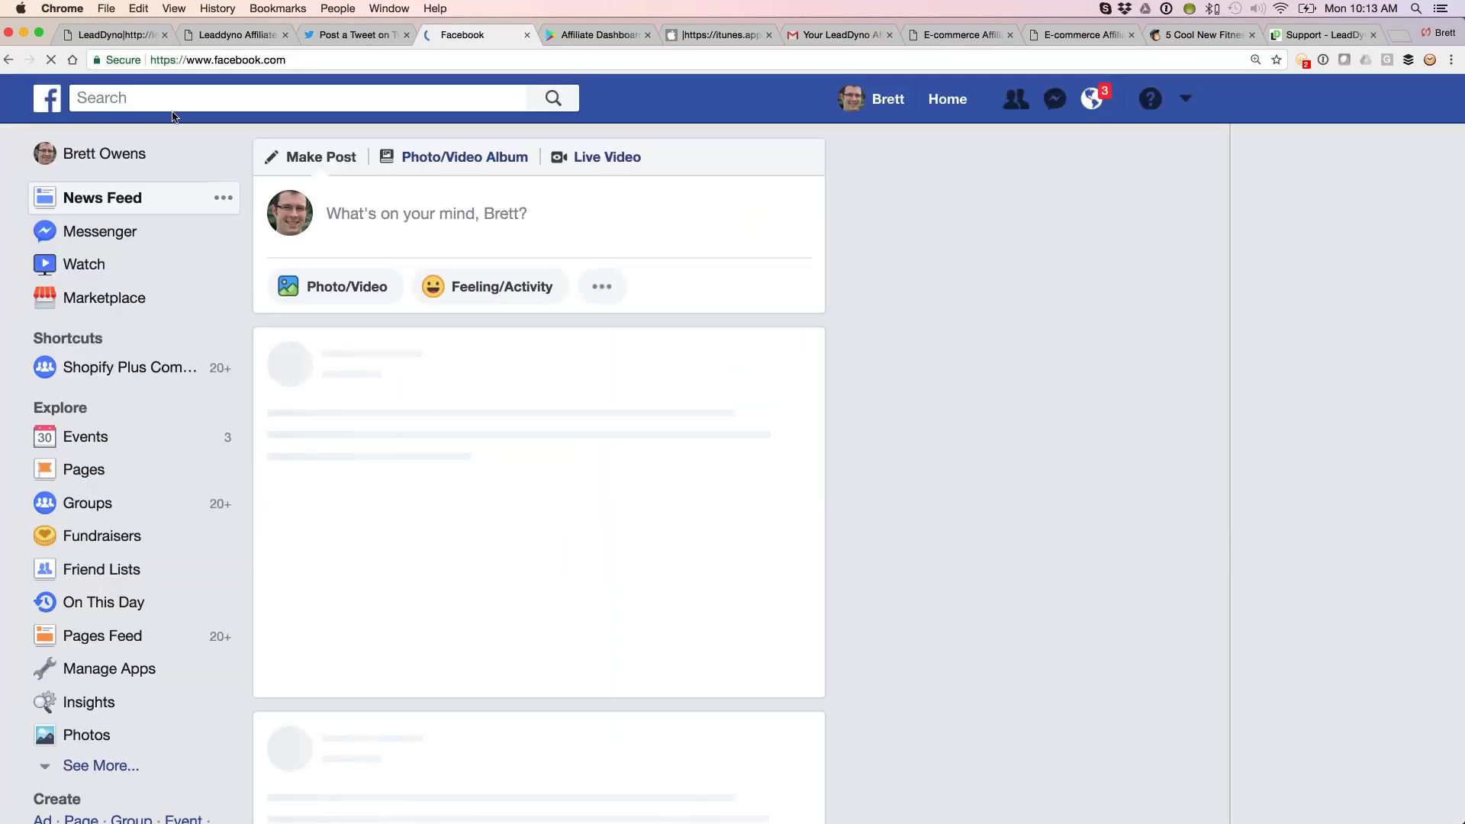
click(445, 222)
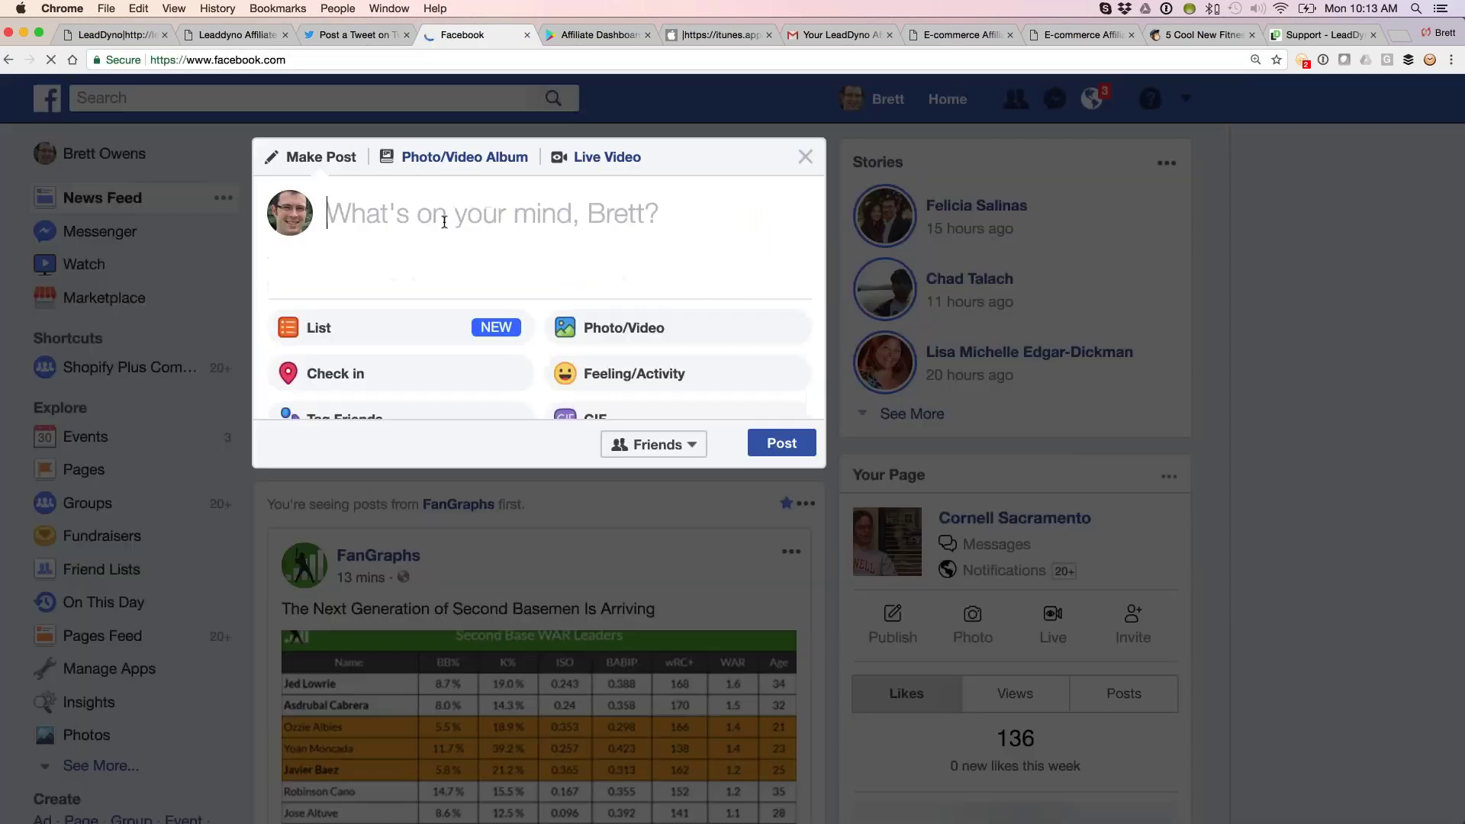
key(super+v)
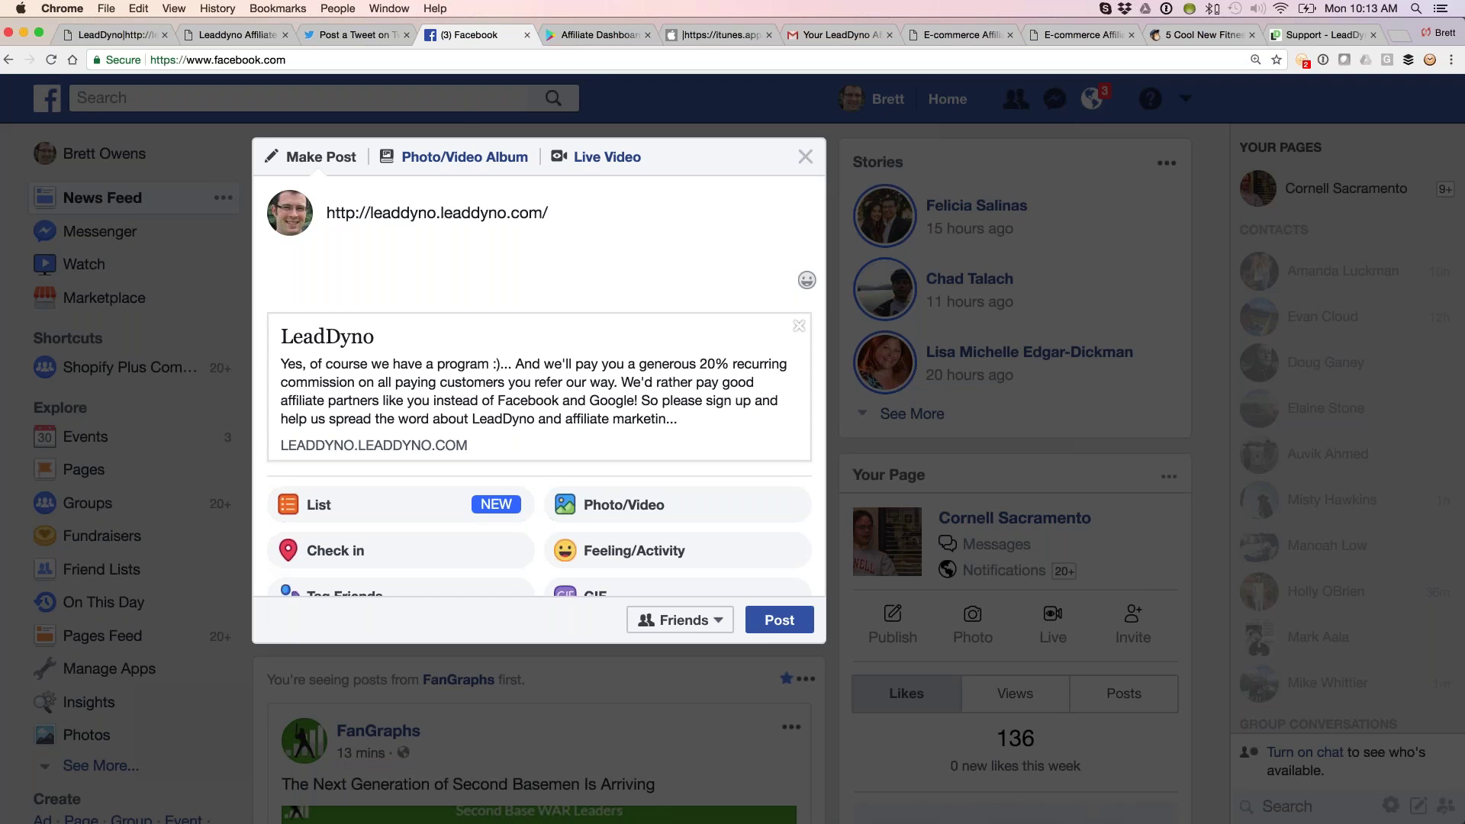
click(229, 98)
click(229, 98)
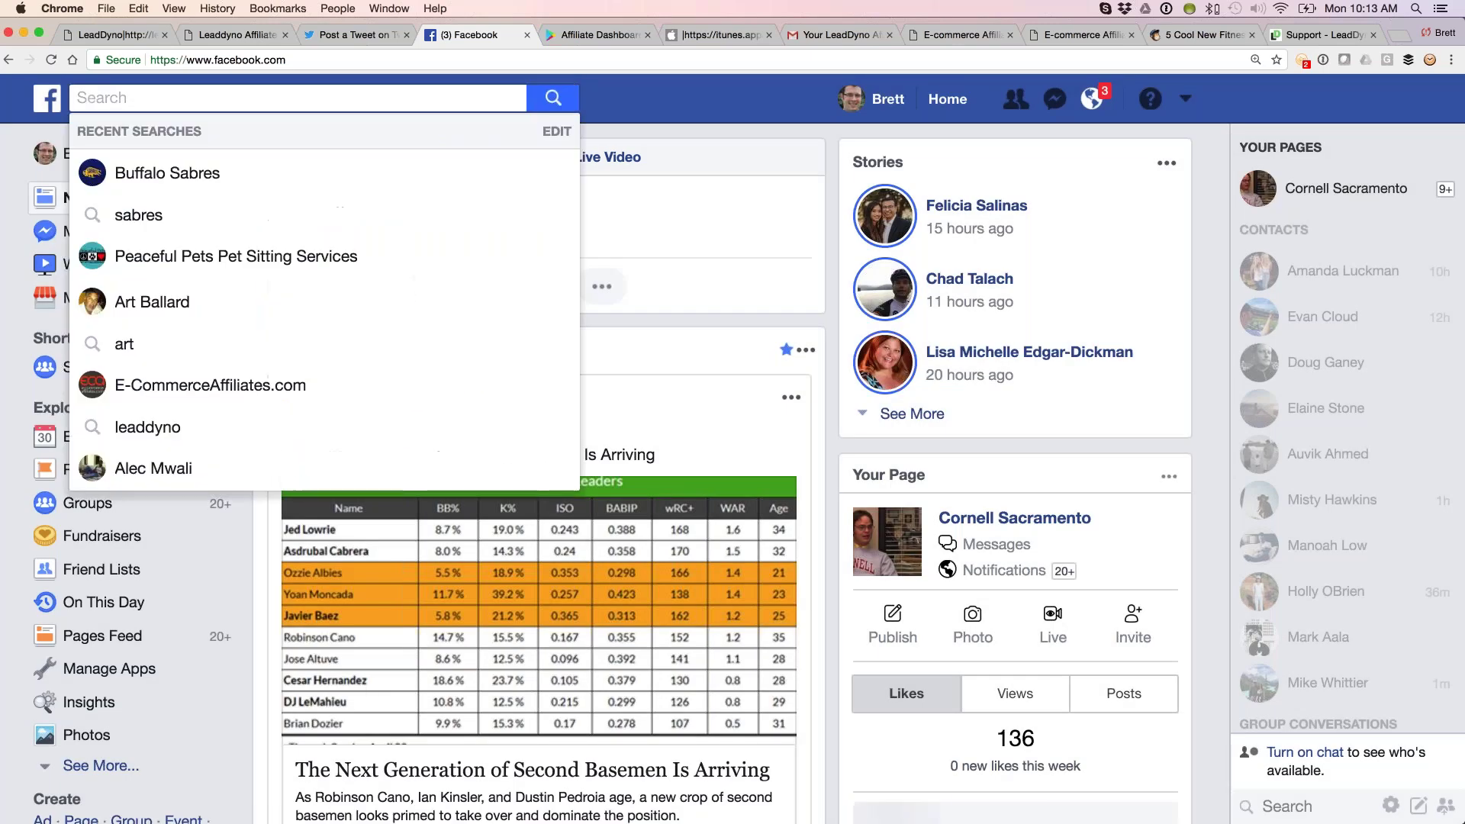
Search Facebook for leaddyno, discard the draft, and open the Leaddyno business page.
text(l)
key(Down)
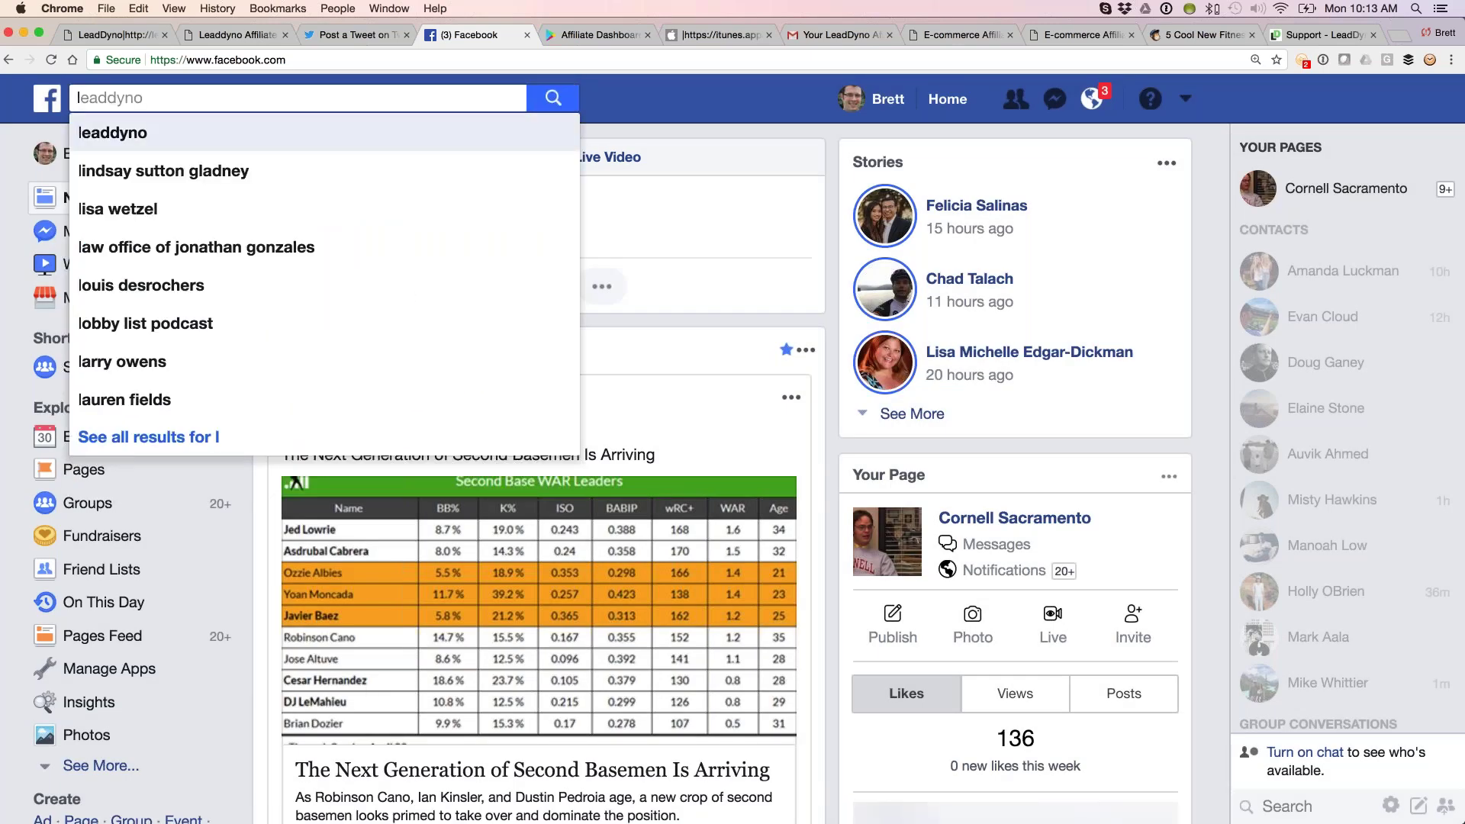
key(Return)
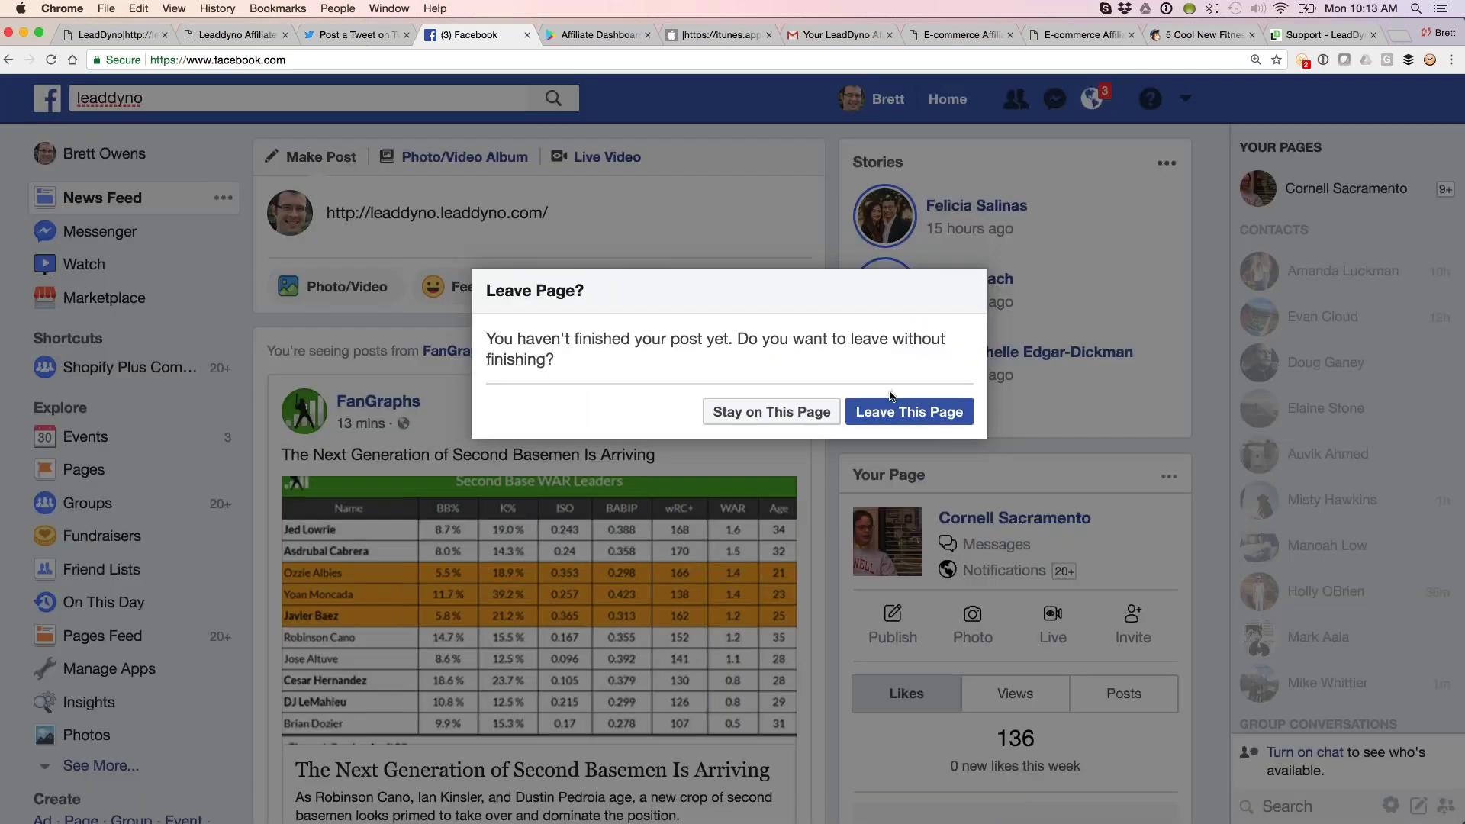
click(909, 408)
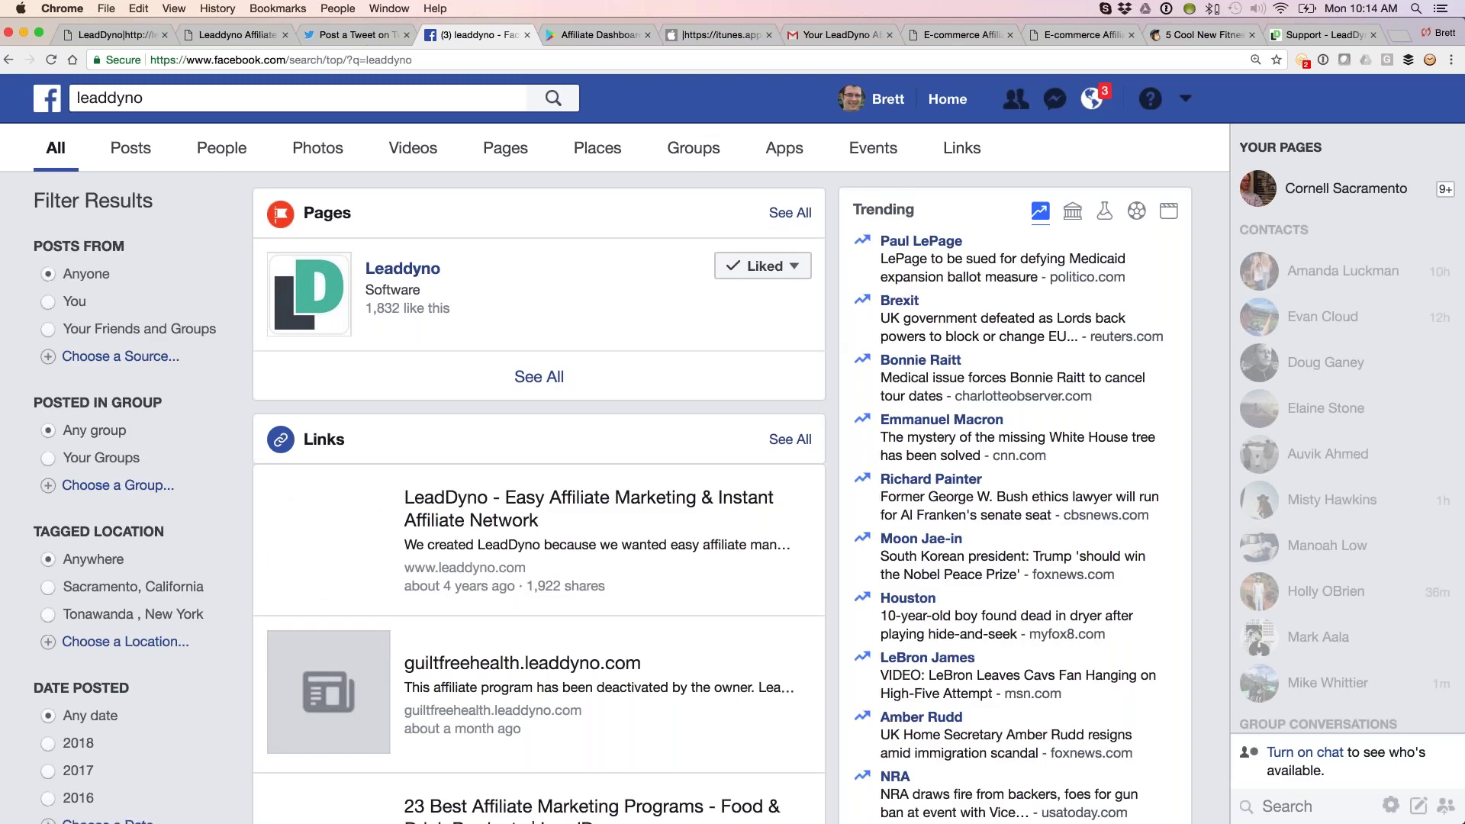
click(403, 269)
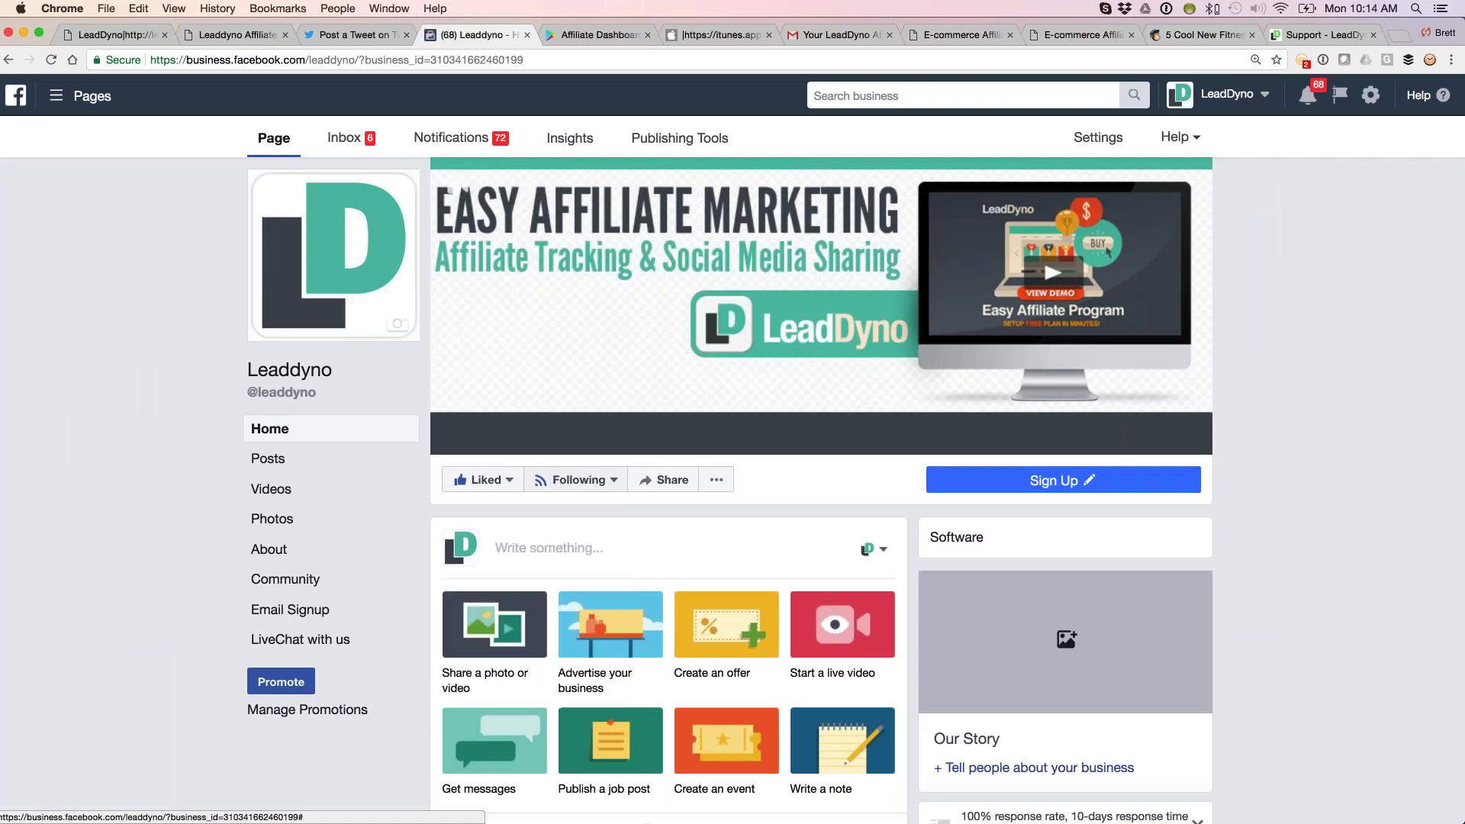
Publish a post with the affiliate signup link on the Leaddyno page.
click(545, 547)
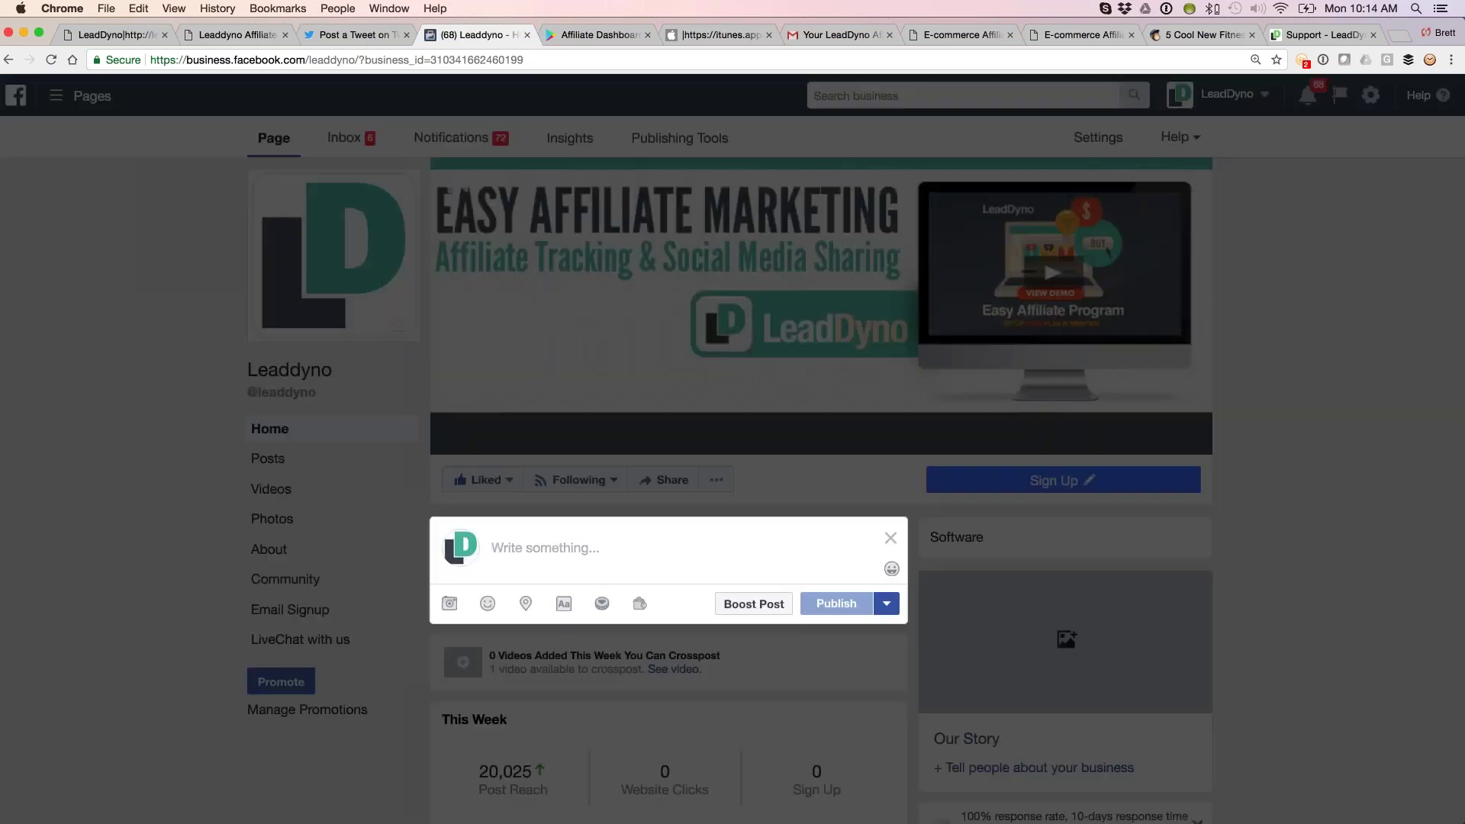
text(http://leaddyno.leaddyno.com/)
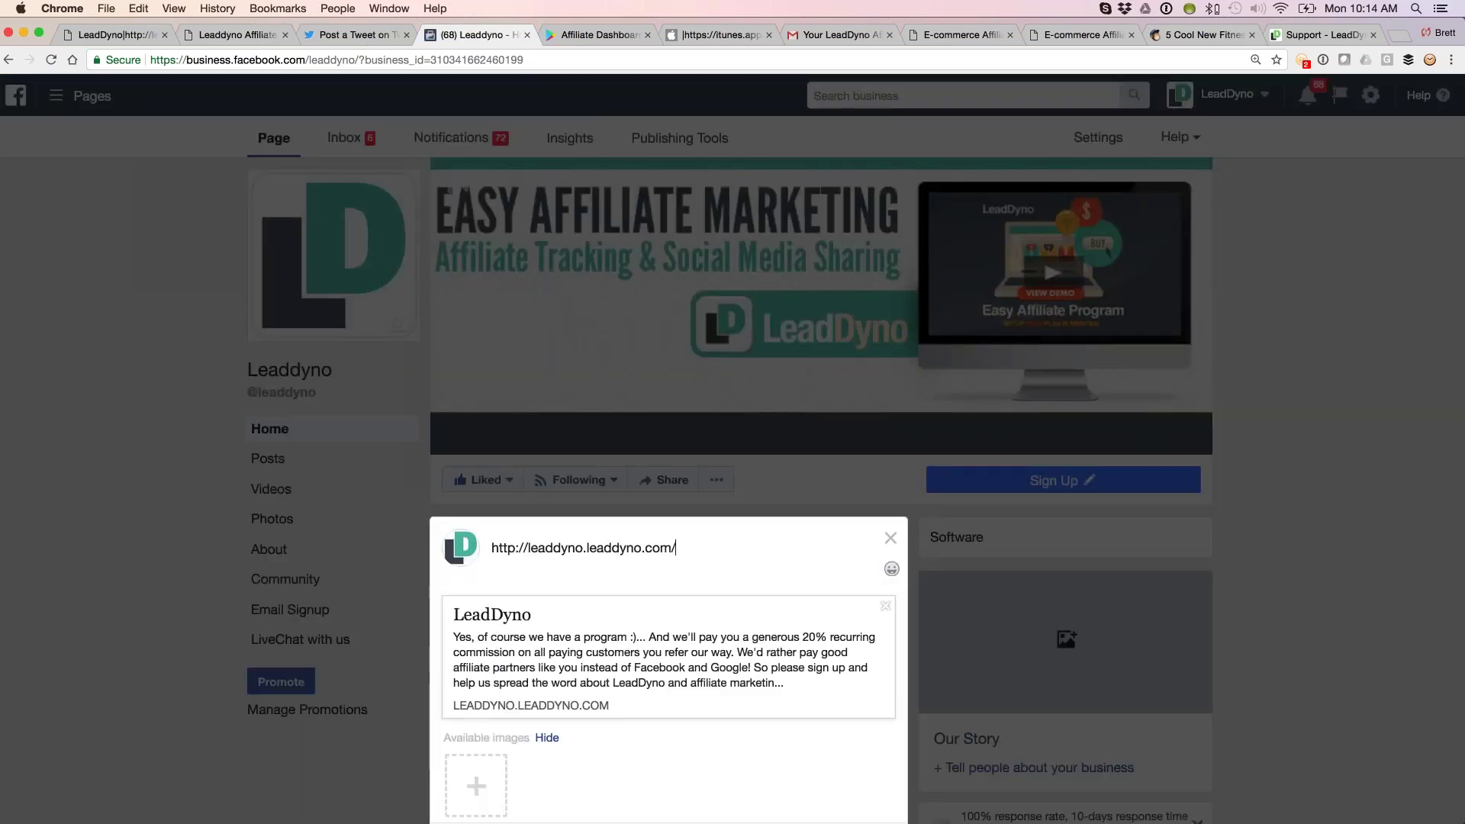
scroll(946, 469, down, 3)
click(836, 622)
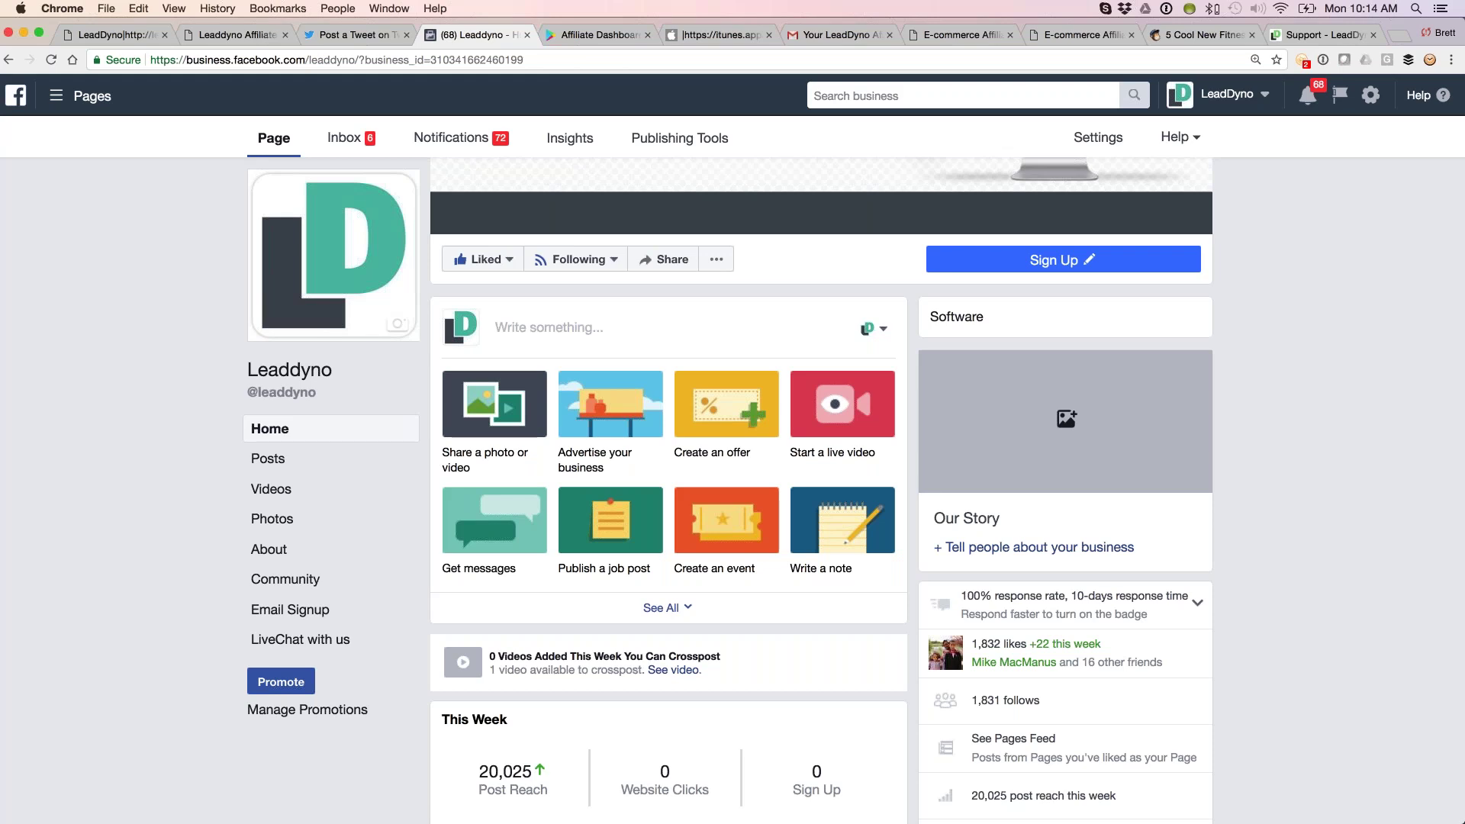
click(115, 35)
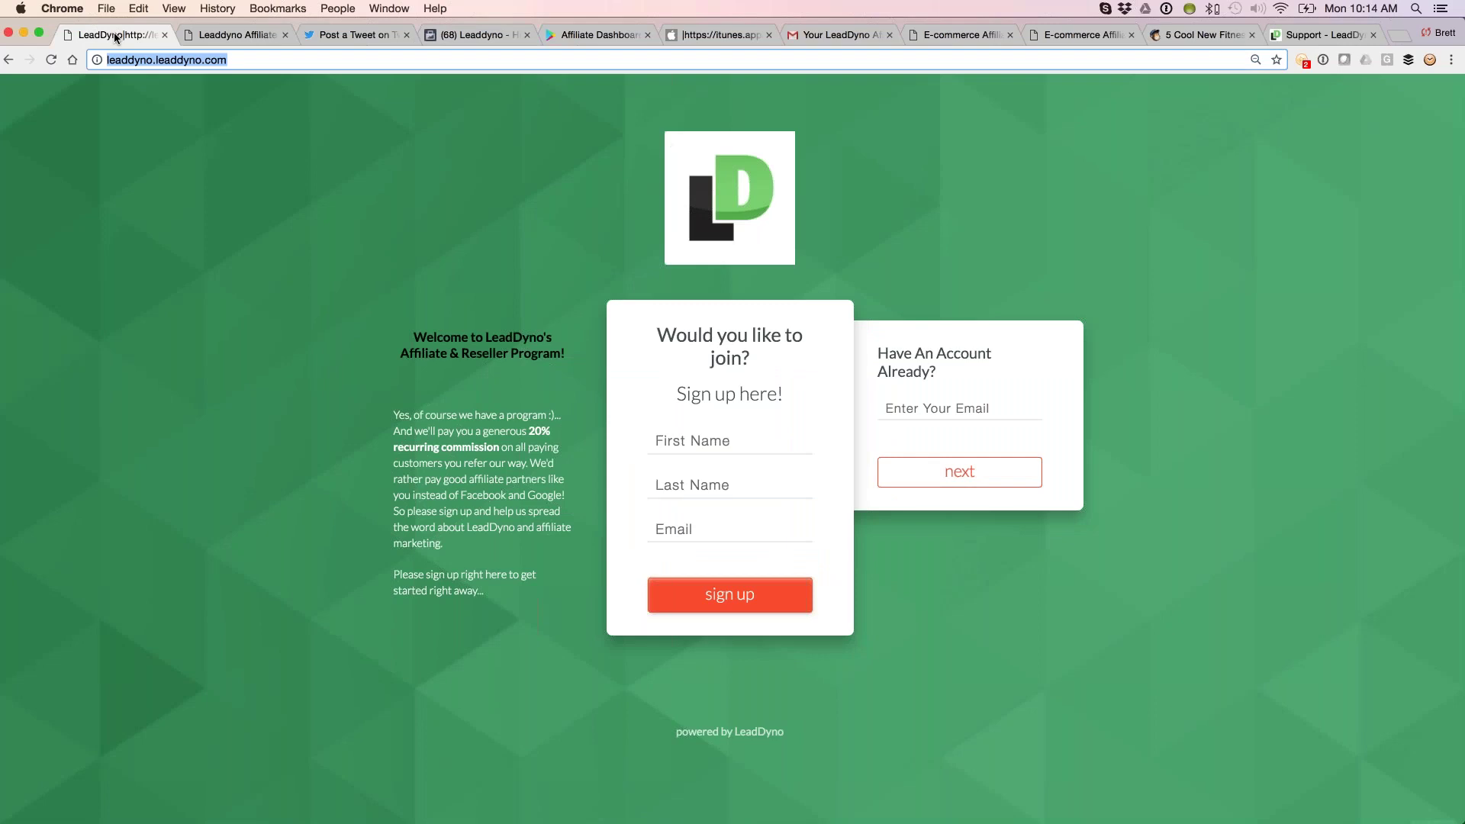
View the social media links on LeadDyno's Contact page, then start a new tab with 'hey'.
click(156, 59)
click(1317, 38)
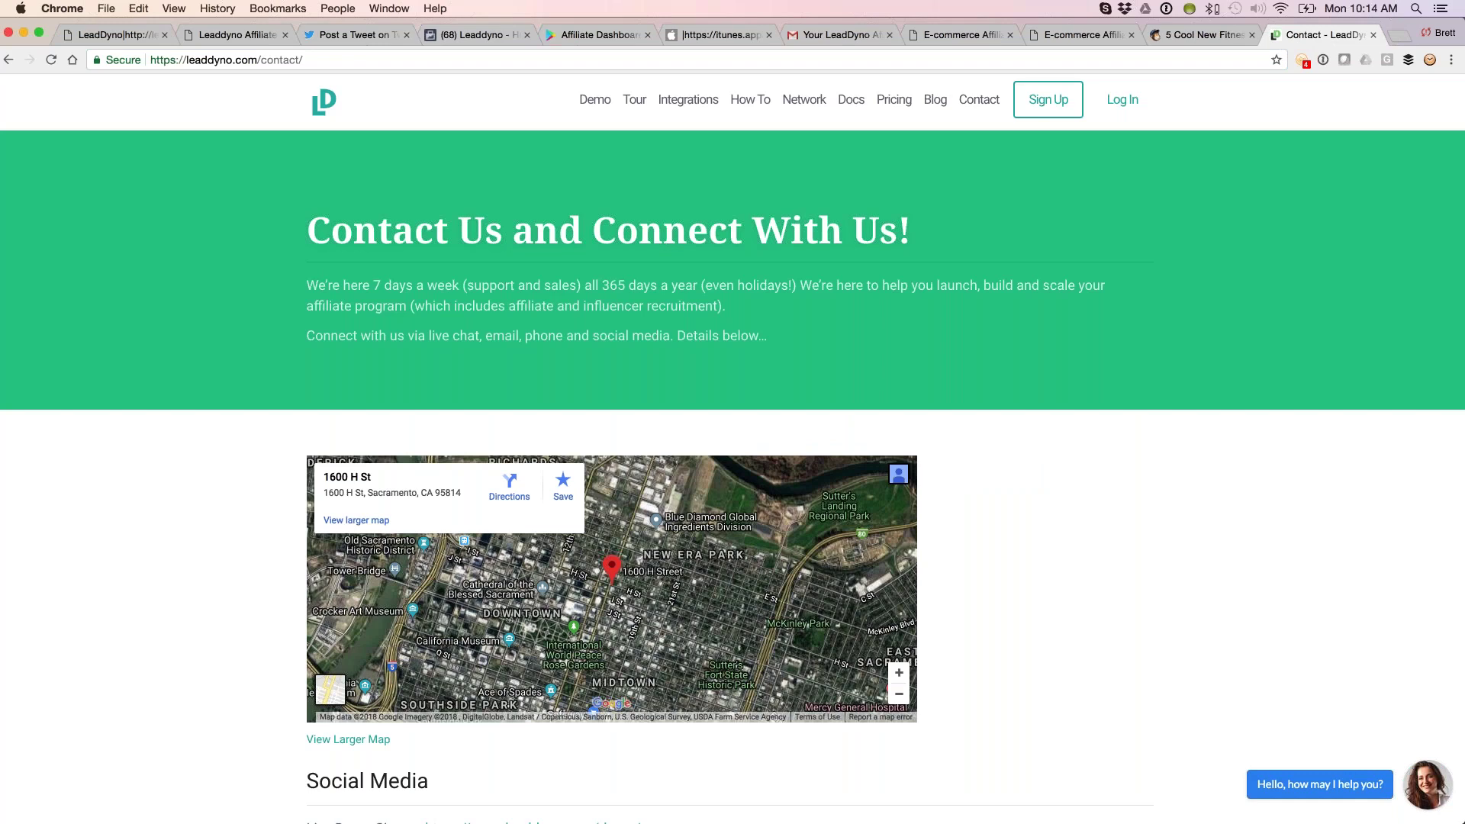
scroll(732, 446, down, 3)
scroll(733, 446, down, 3)
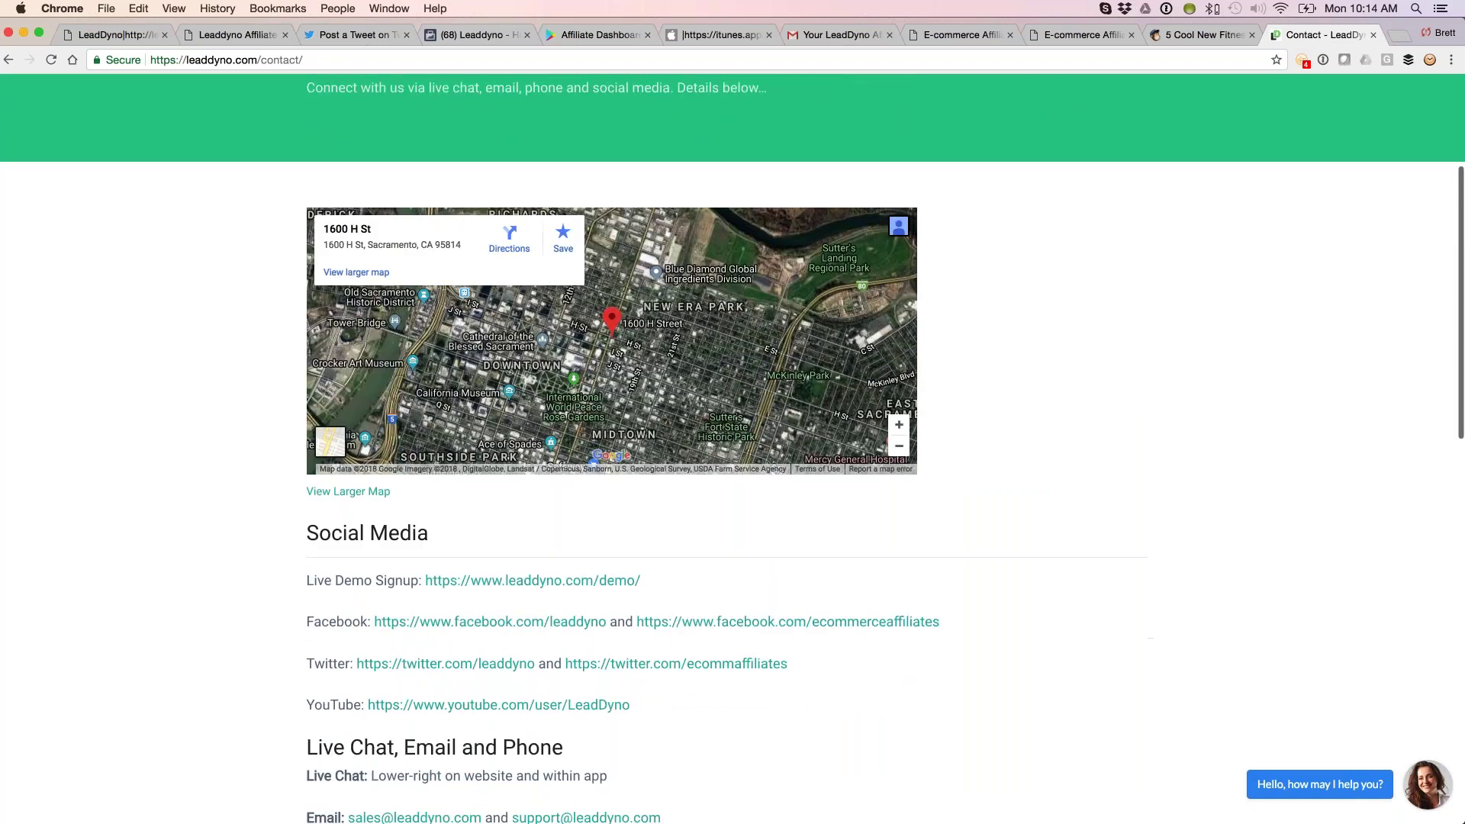
click(1398, 35)
text(hey)
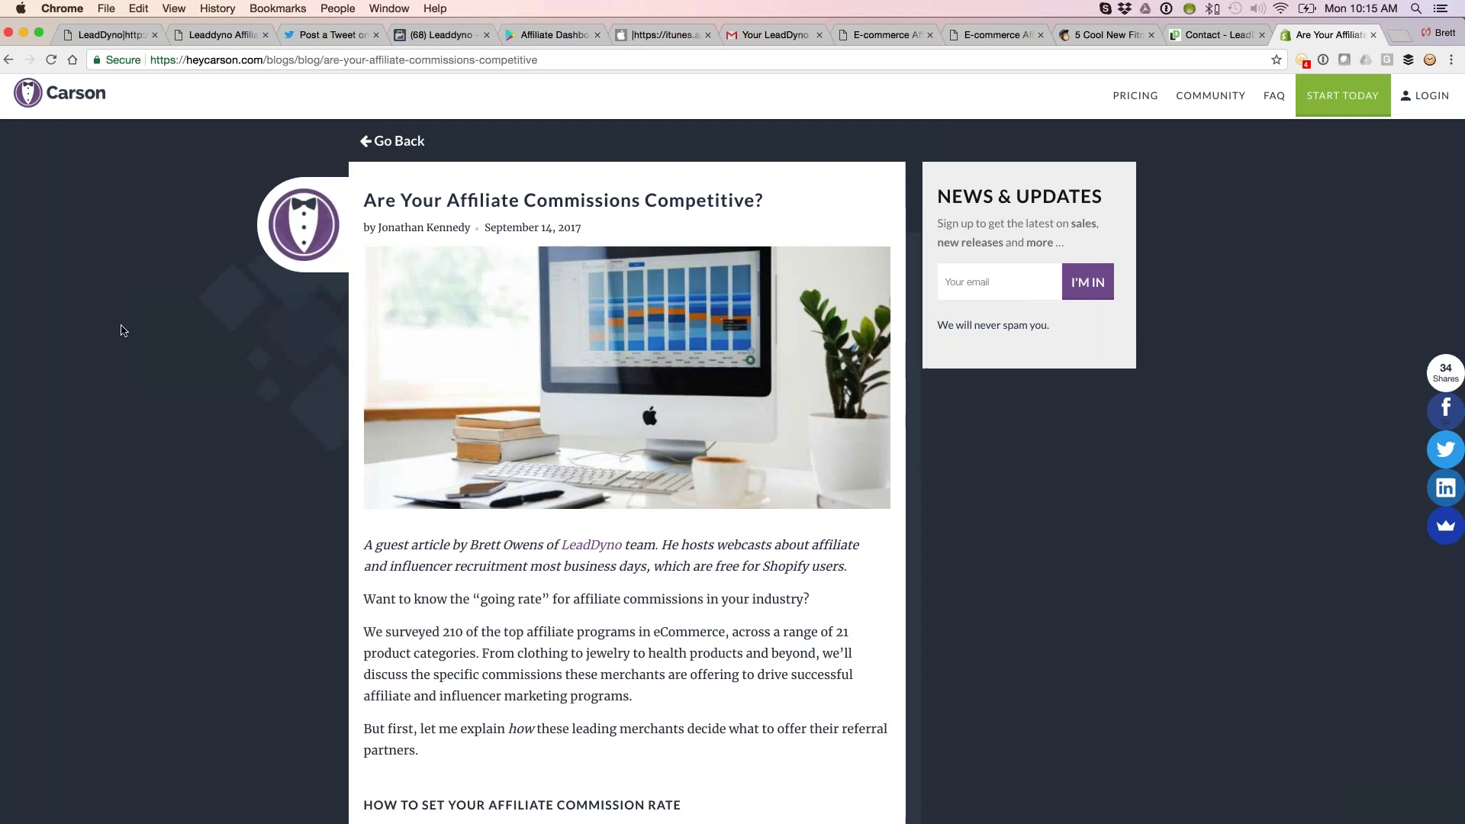
Copy the web address of the 'Are Your Affiliate Commissions Competitive?' article.
scroll(122, 329, down, 6)
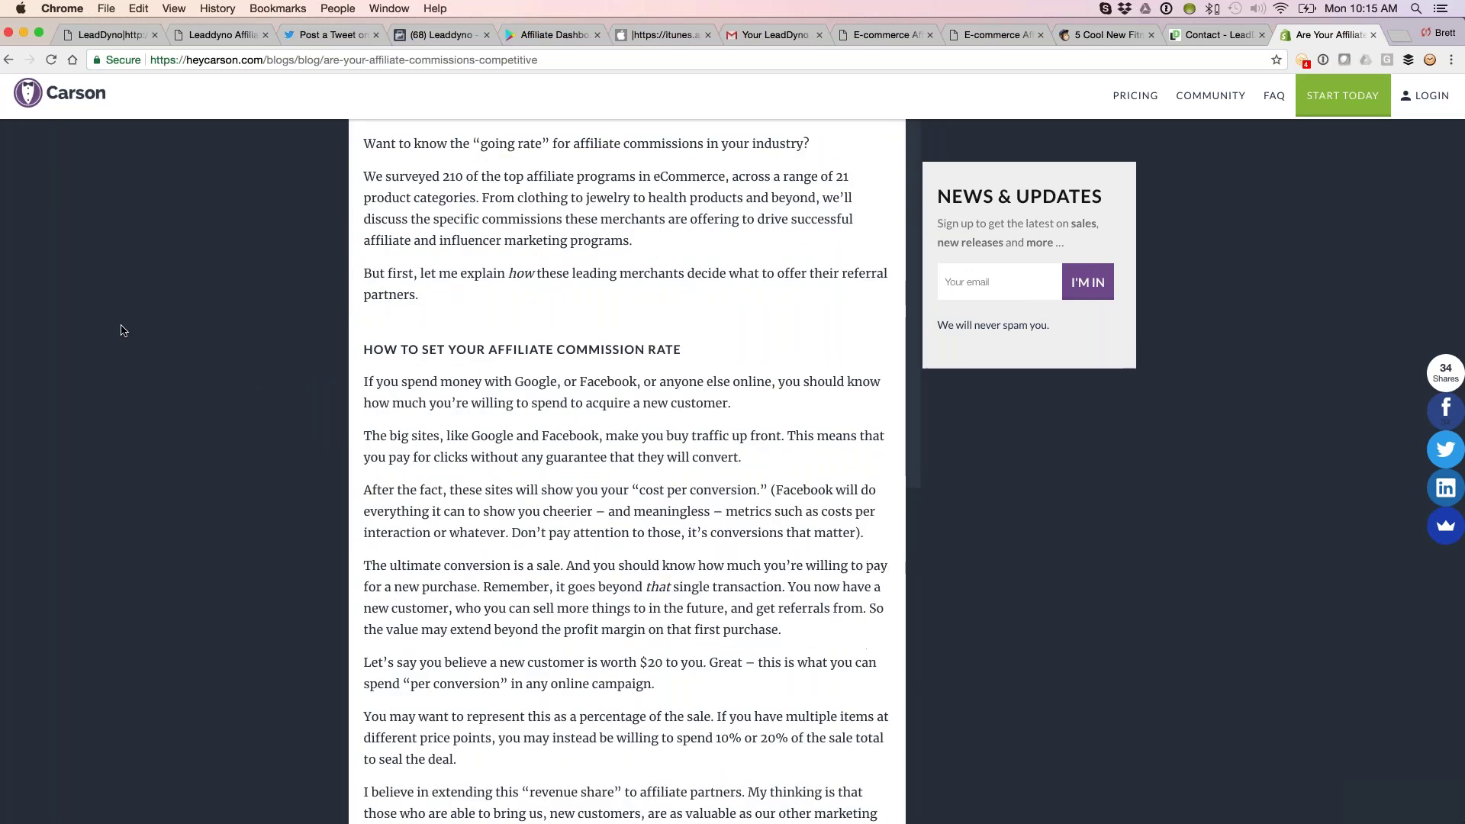
scroll(121, 327, down, 6)
scroll(120, 327, up, 12)
key(super+l)
key(super+c)
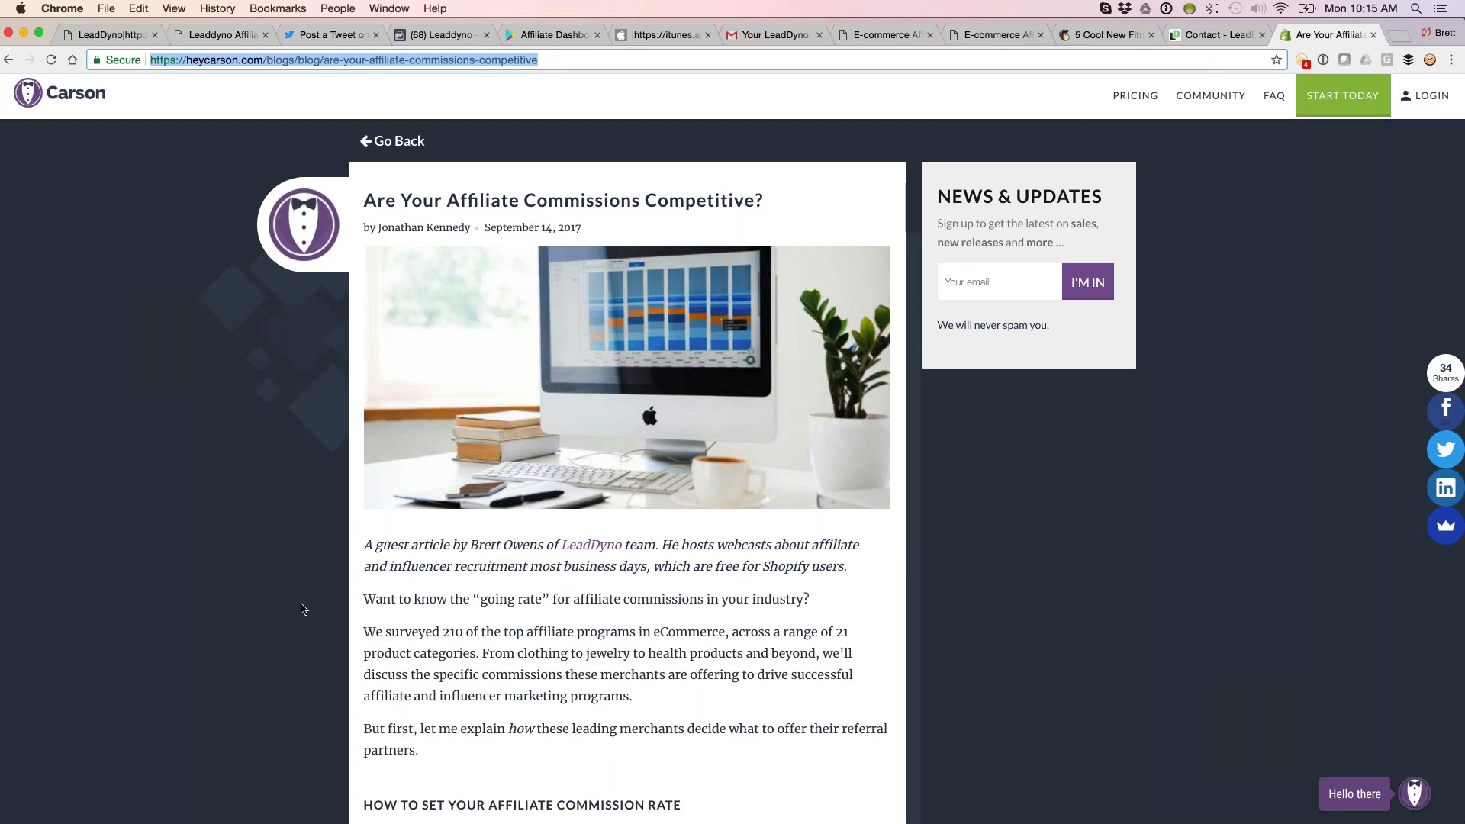
Review the article's commission benchmark table, then return to the LeadDyno Contact page.
scroll(303, 608, down, 5)
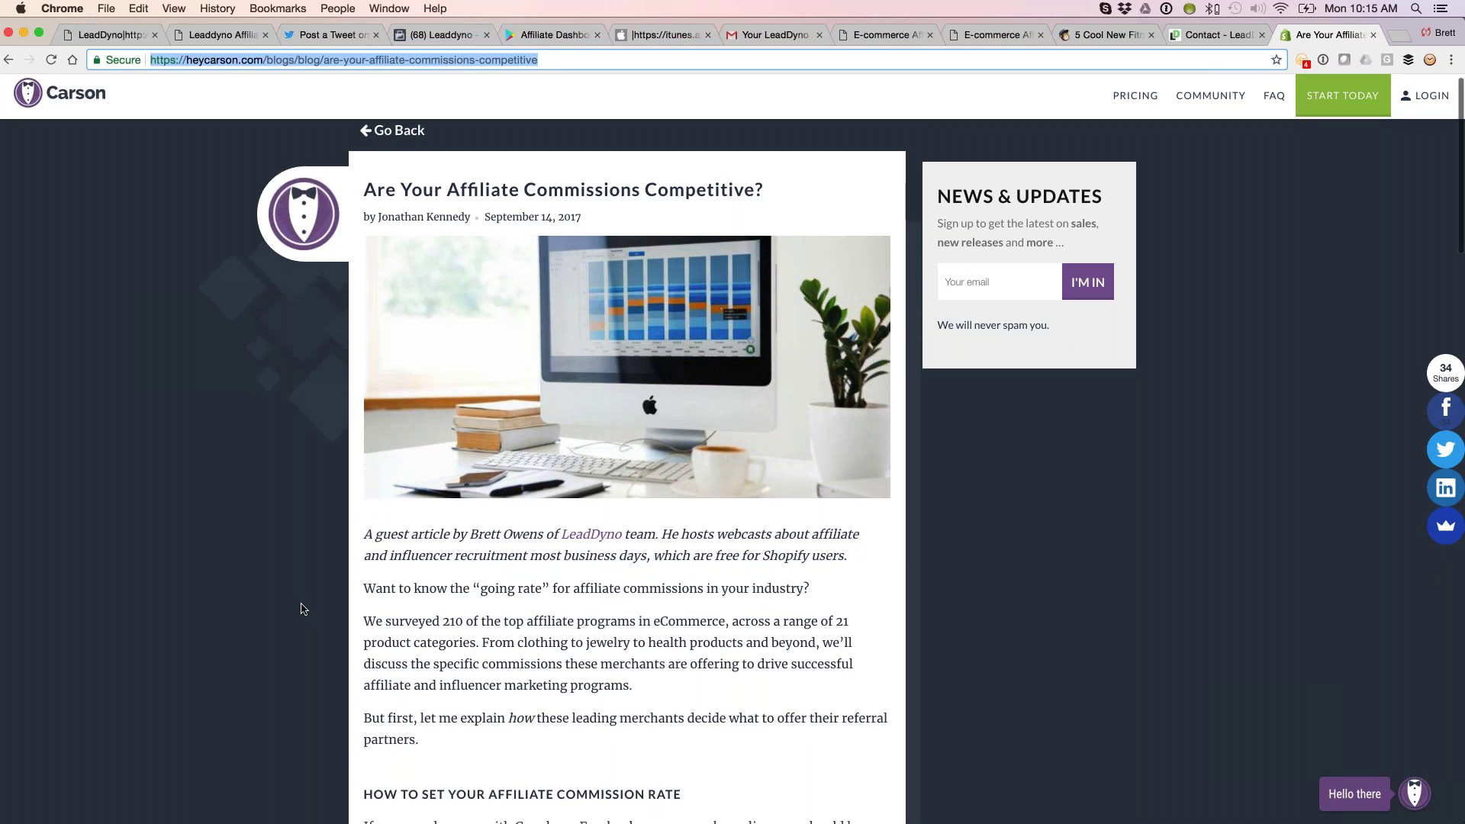
scroll(303, 609, down, 10)
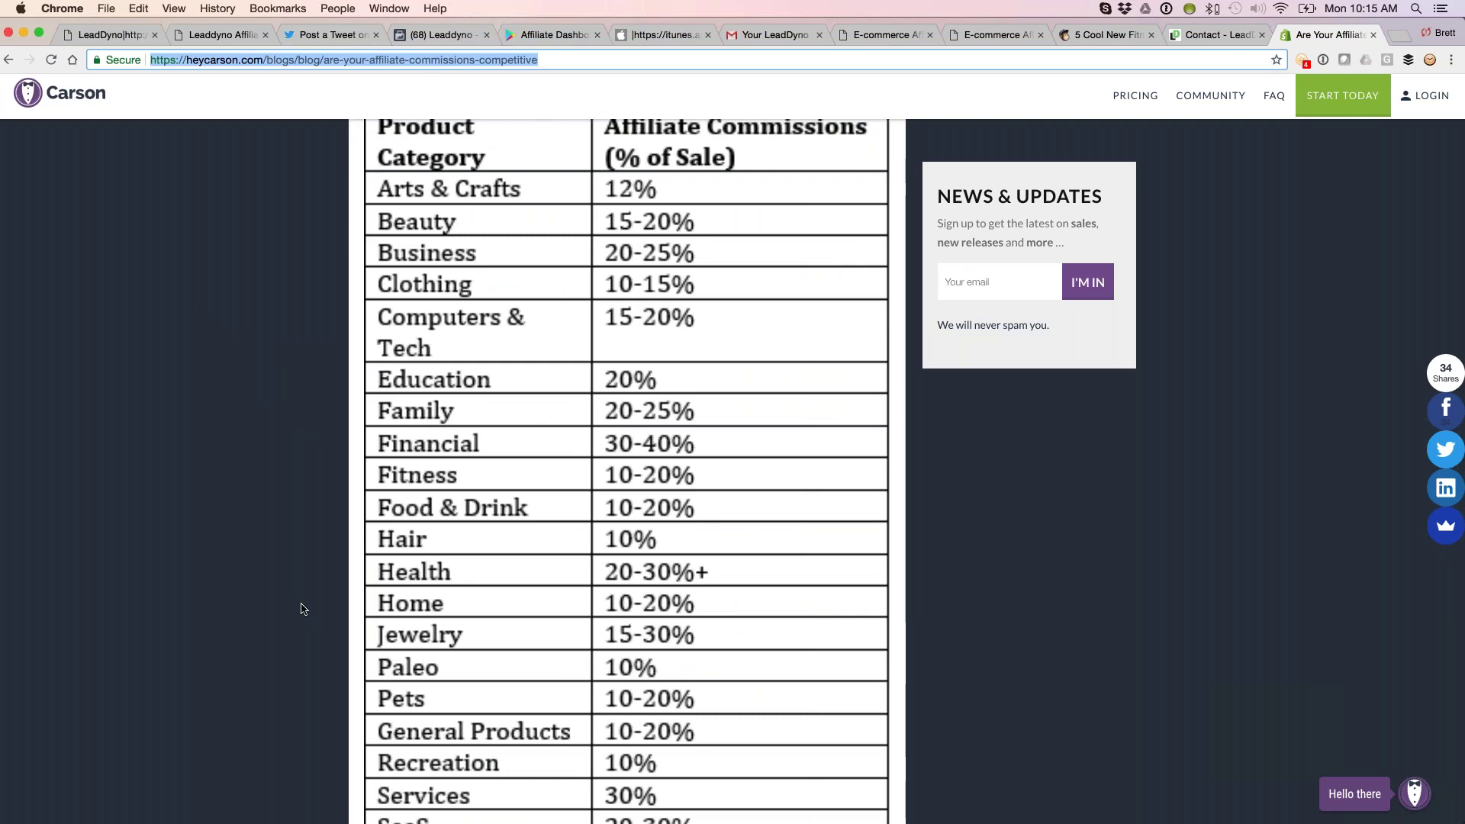
scroll(303, 608, down, 5)
scroll(303, 608, up, 12)
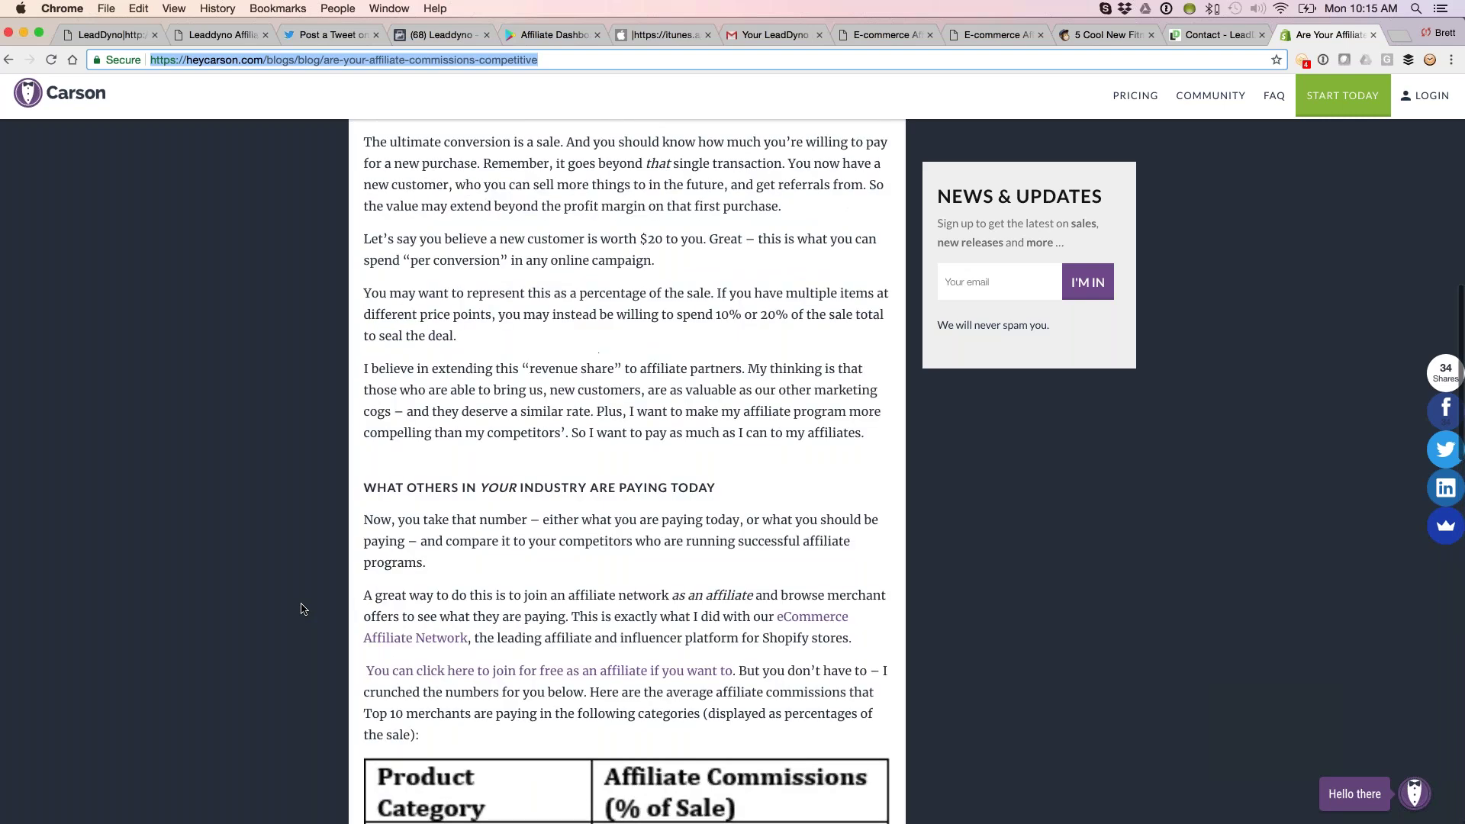
scroll(303, 608, up, 1)
scroll(303, 608, down, 8)
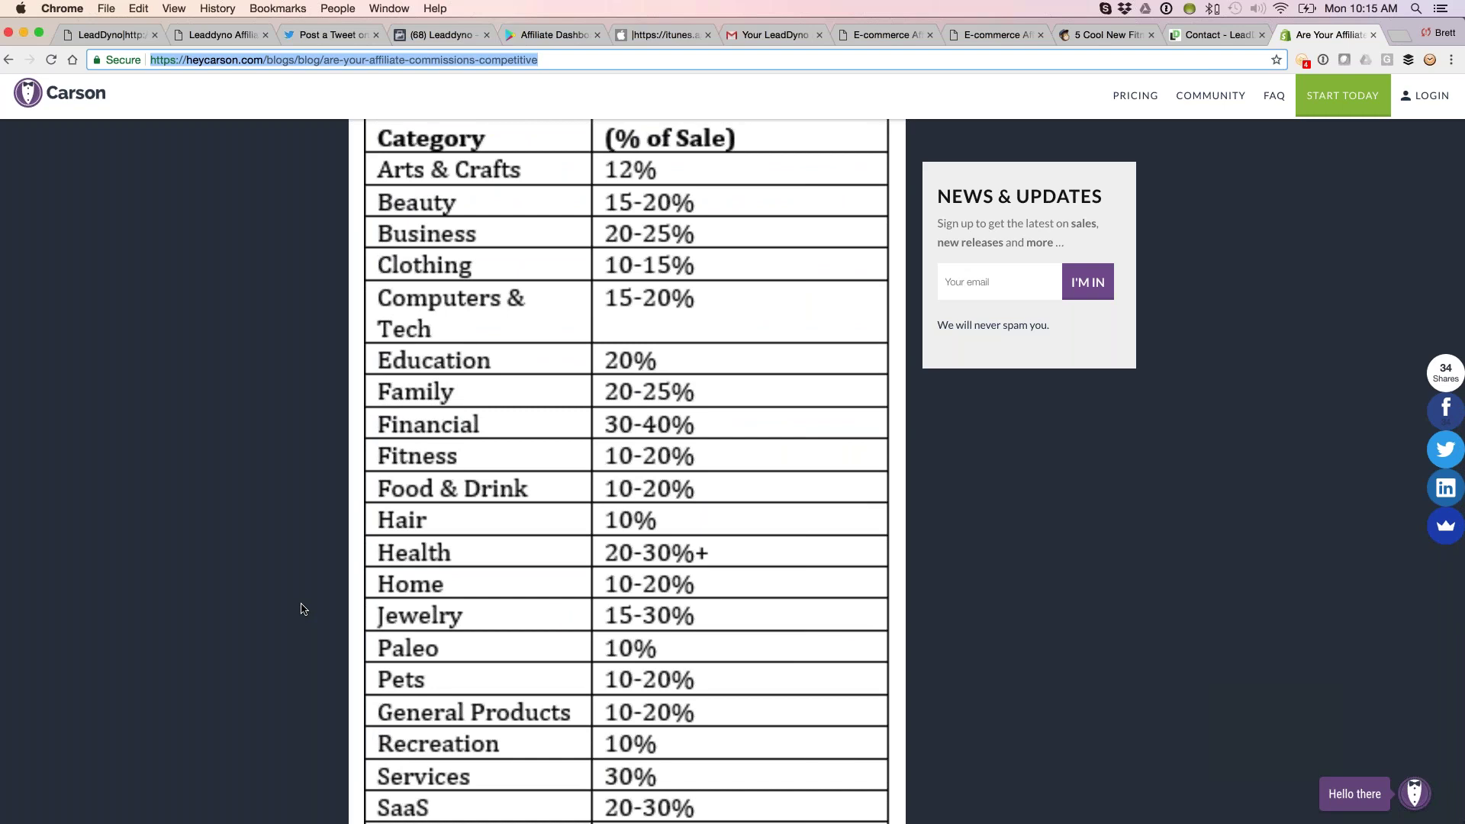
click(1216, 35)
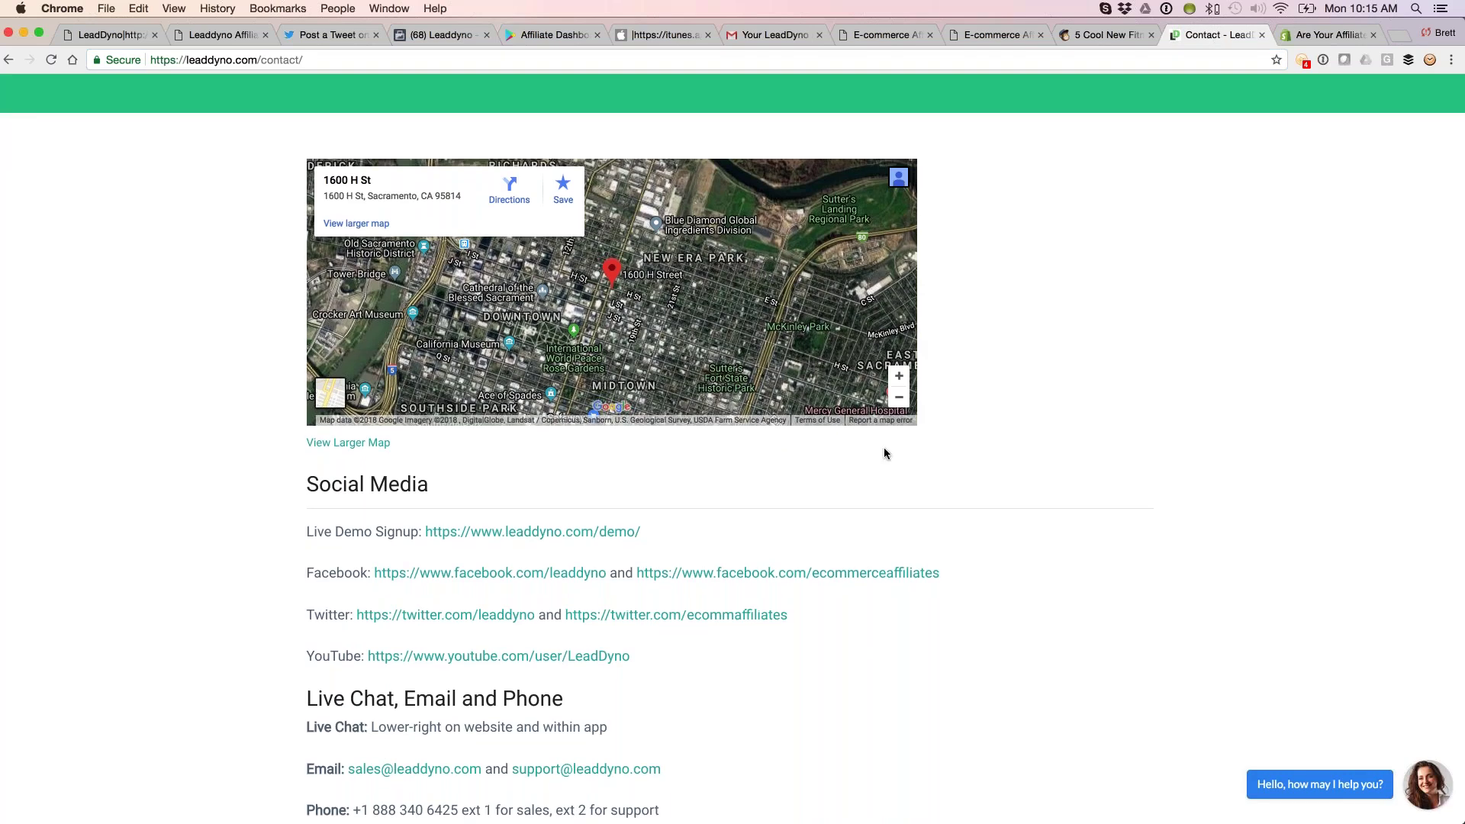
scroll(884, 453, down, 5)
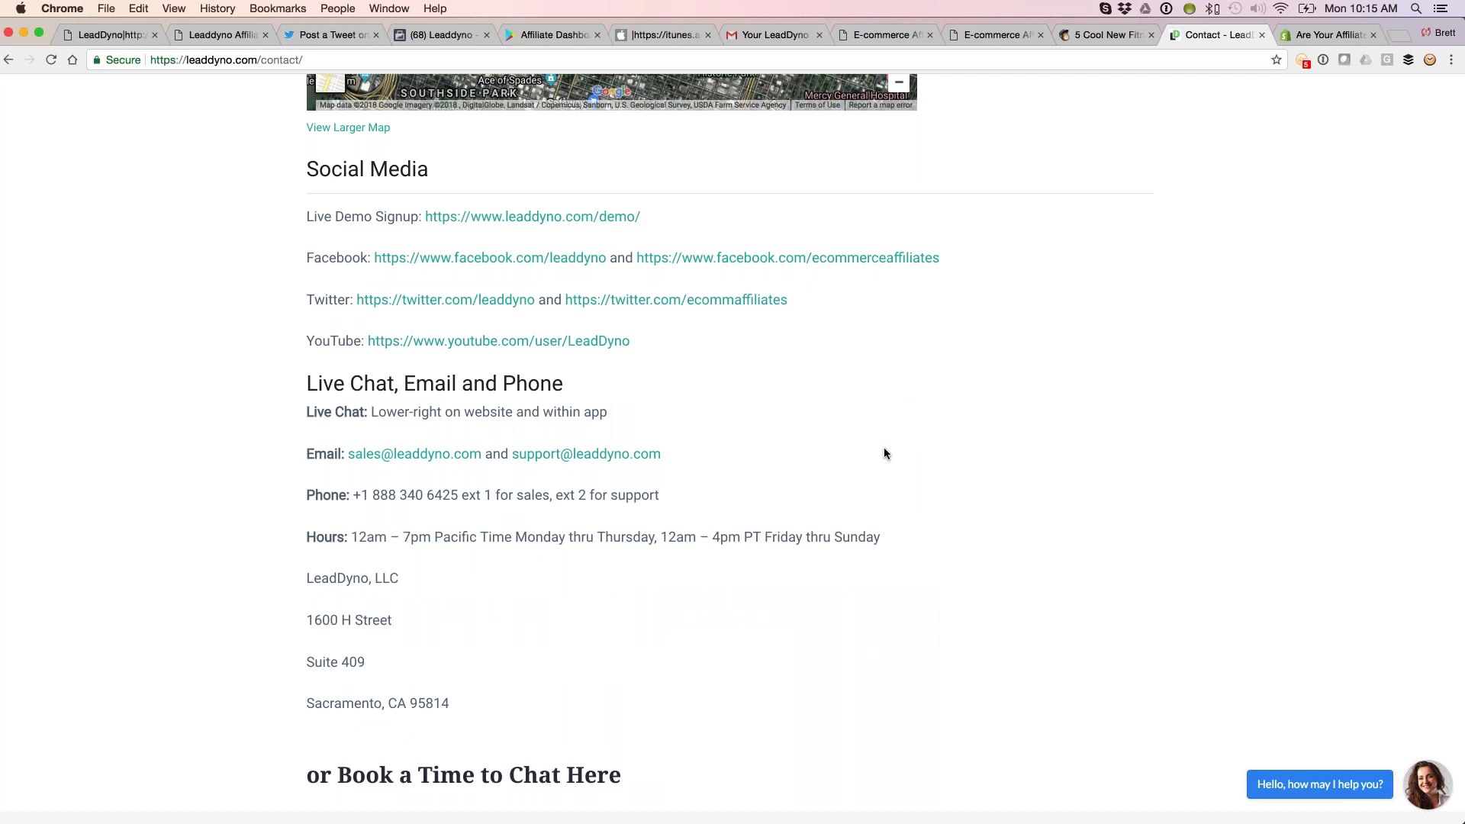
scroll(883, 454, down, 3)
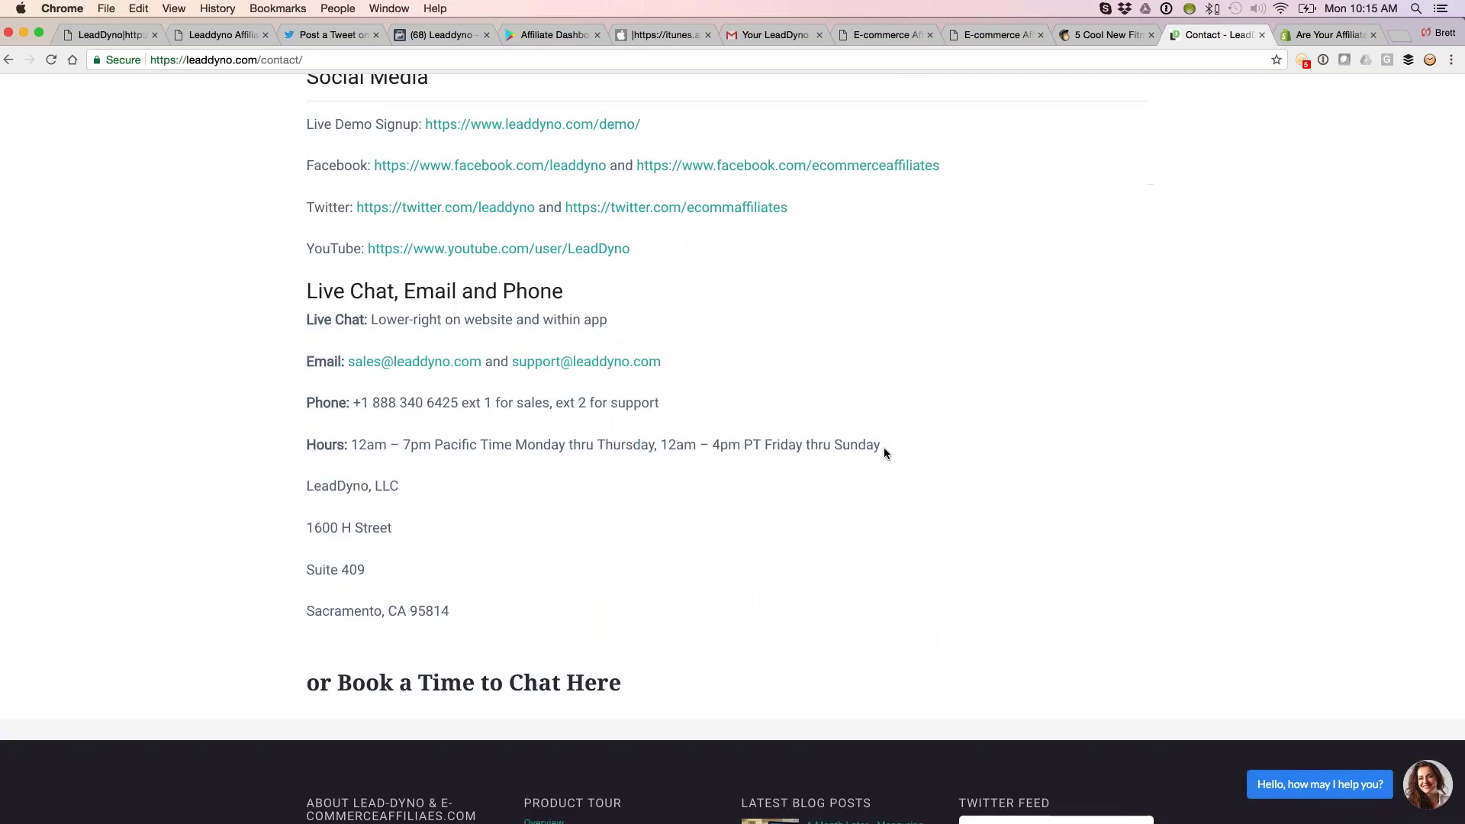